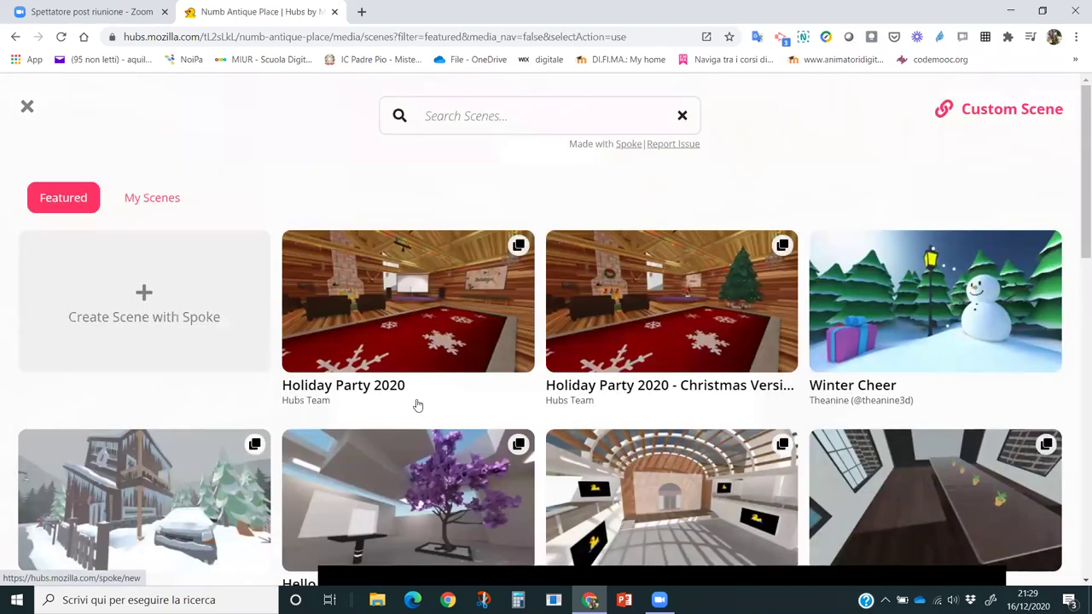
# Step: Choose the Rolling Hills scene from the featured scenes for the room
pyautogui.scroll(-2, 657, 510)
pyautogui.scroll(-4, 656, 510)
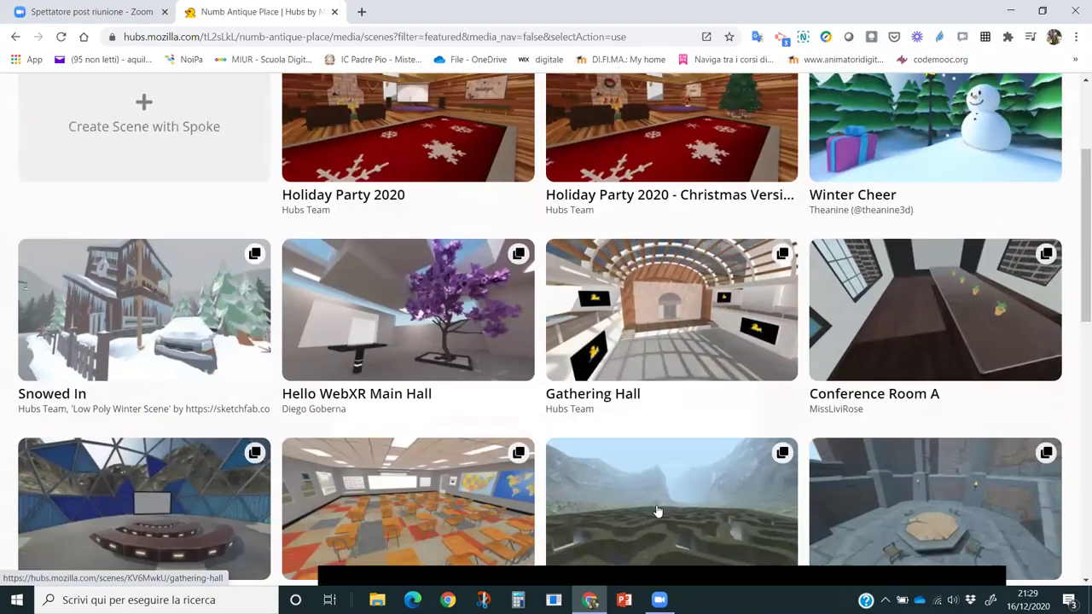
pyautogui.scroll(-4, 593, 487)
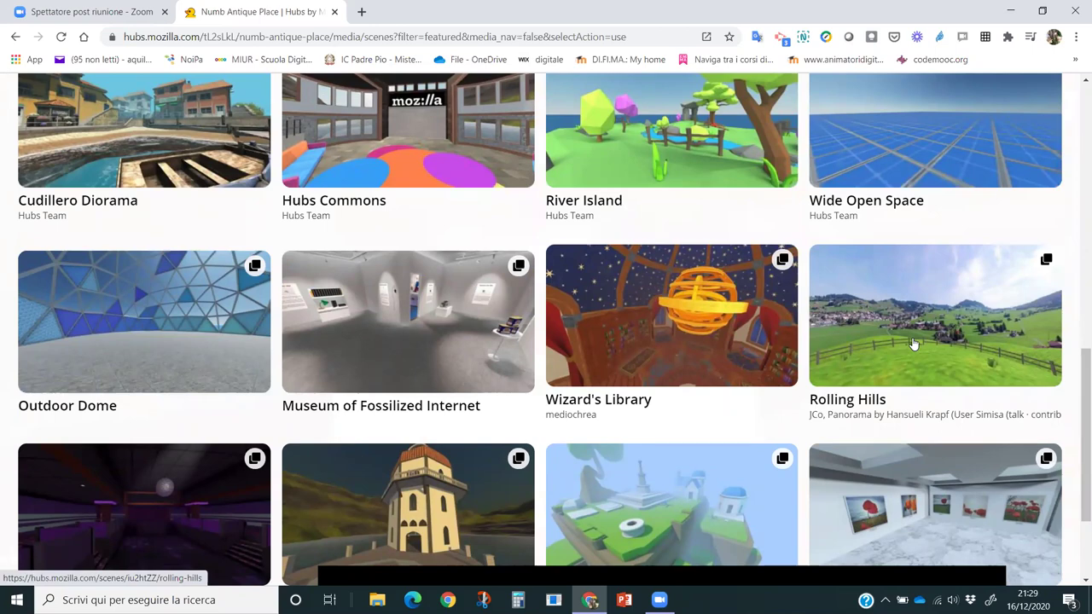
pyautogui.click(912, 343)
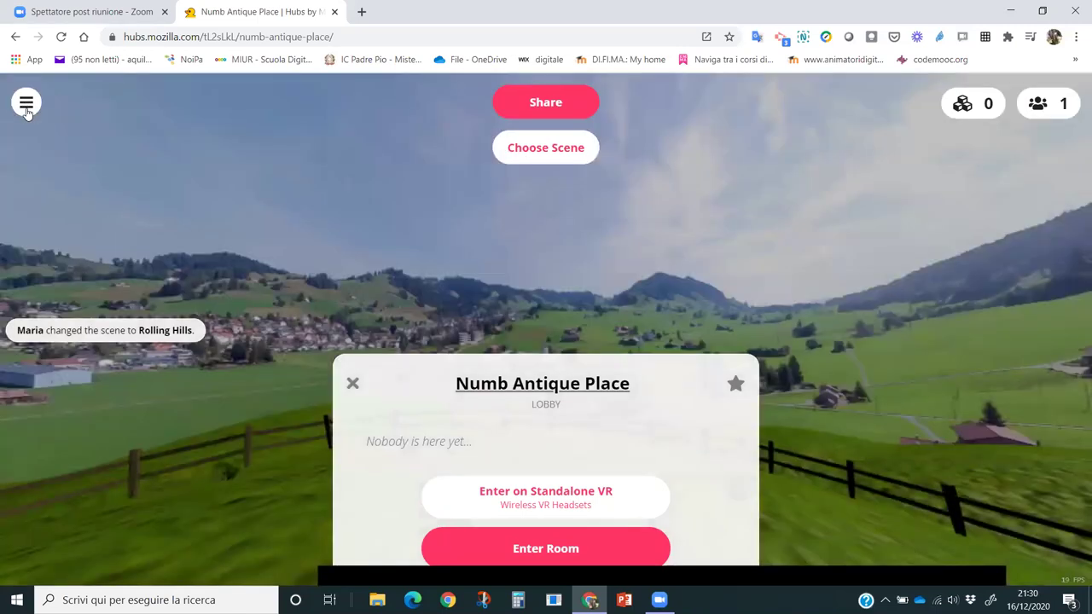
# Step: Open the Rolling Hills scene page from the room and scene info and remix the scene in Spoke
pyautogui.click(26, 103)
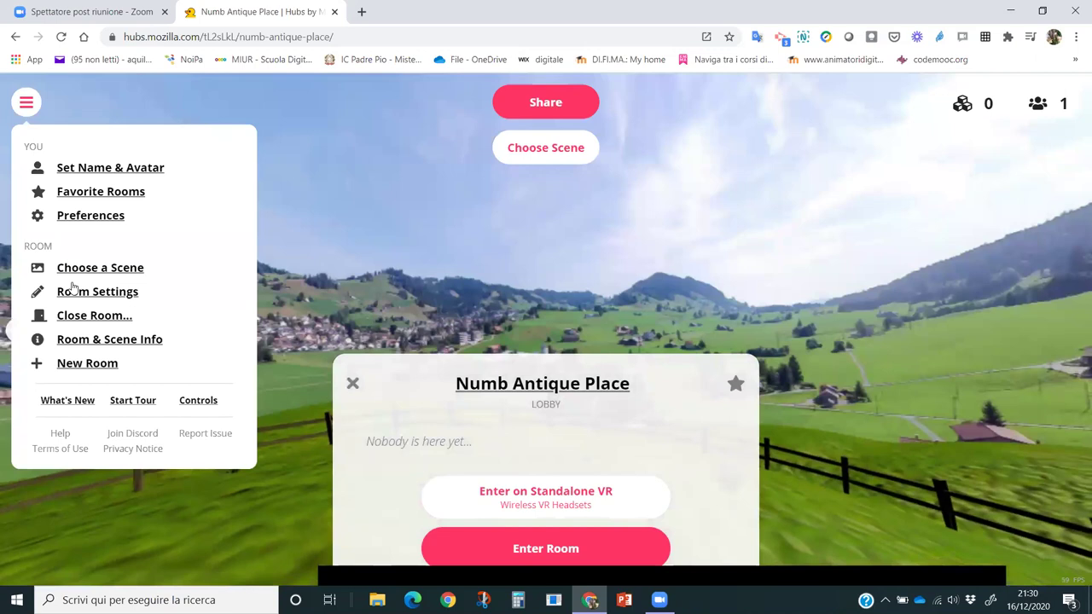
pyautogui.click(90, 339)
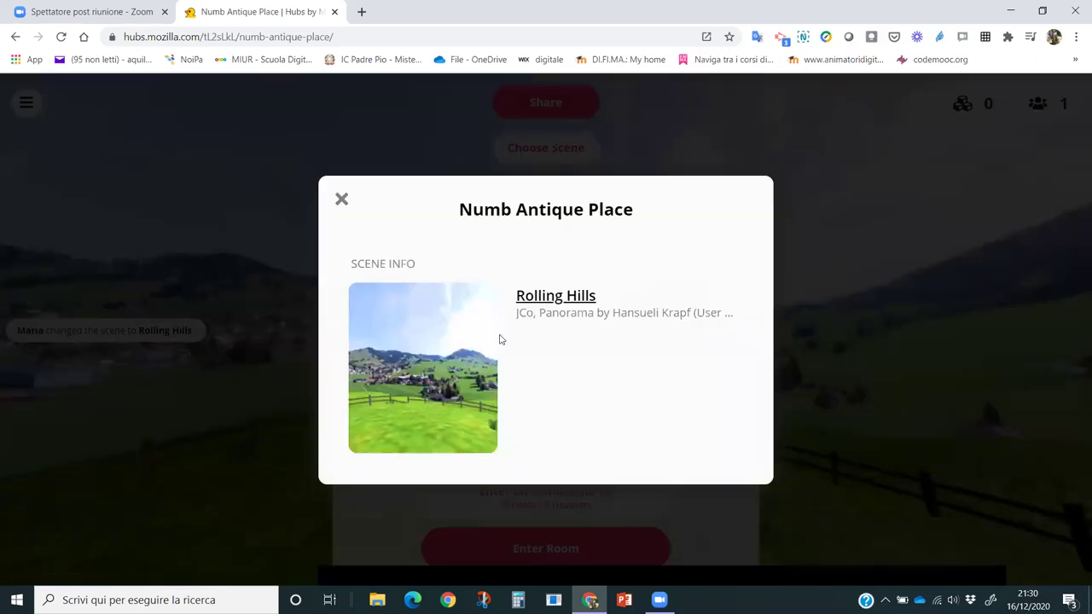
pyautogui.click(557, 299)
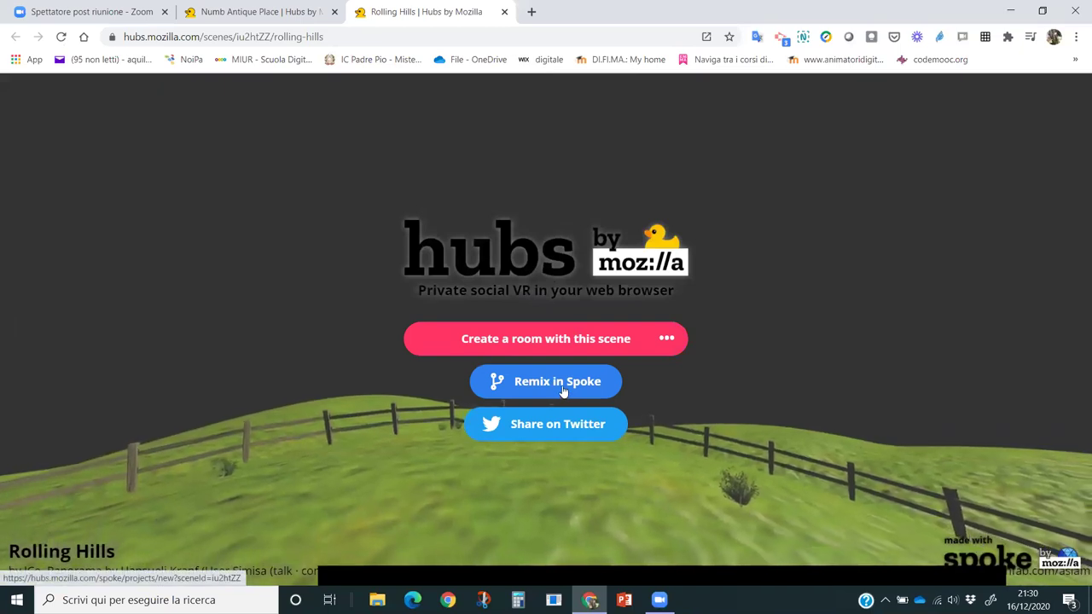
pyautogui.click(562, 390)
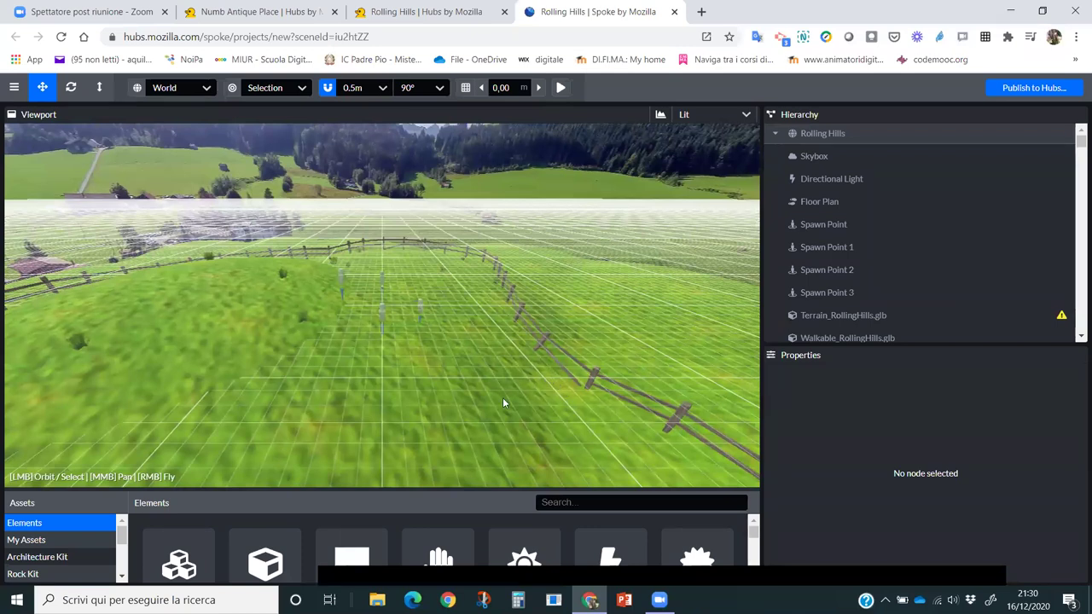
# Step: Examine the four spawn points of the scene one after another in the viewport and their properties
pyautogui.moveTo(502, 396); pyautogui.dragTo(390, 333)
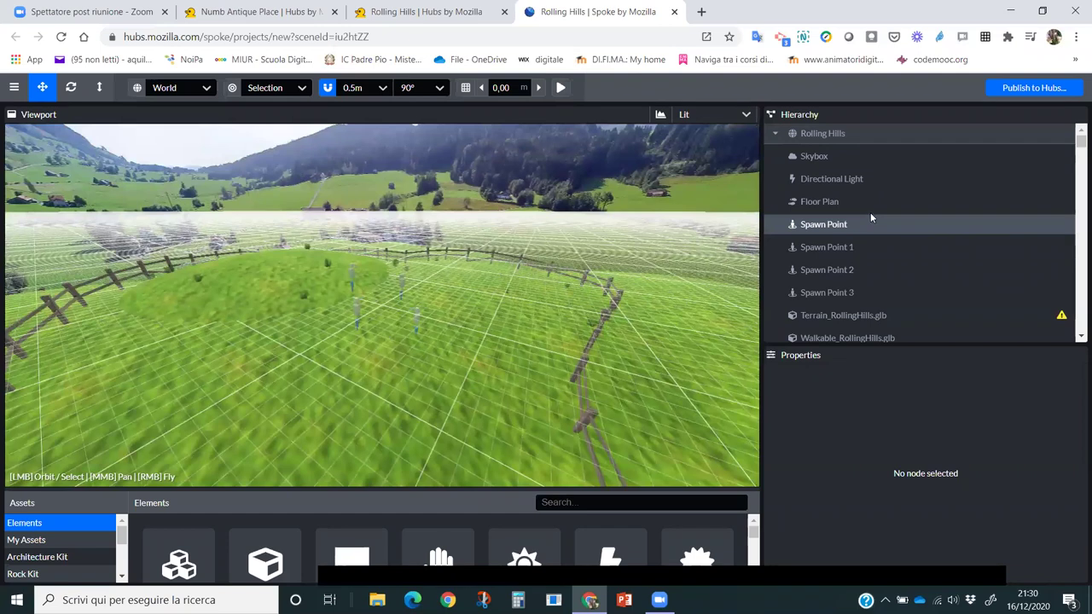
pyautogui.click(850, 227)
pyautogui.click(849, 247)
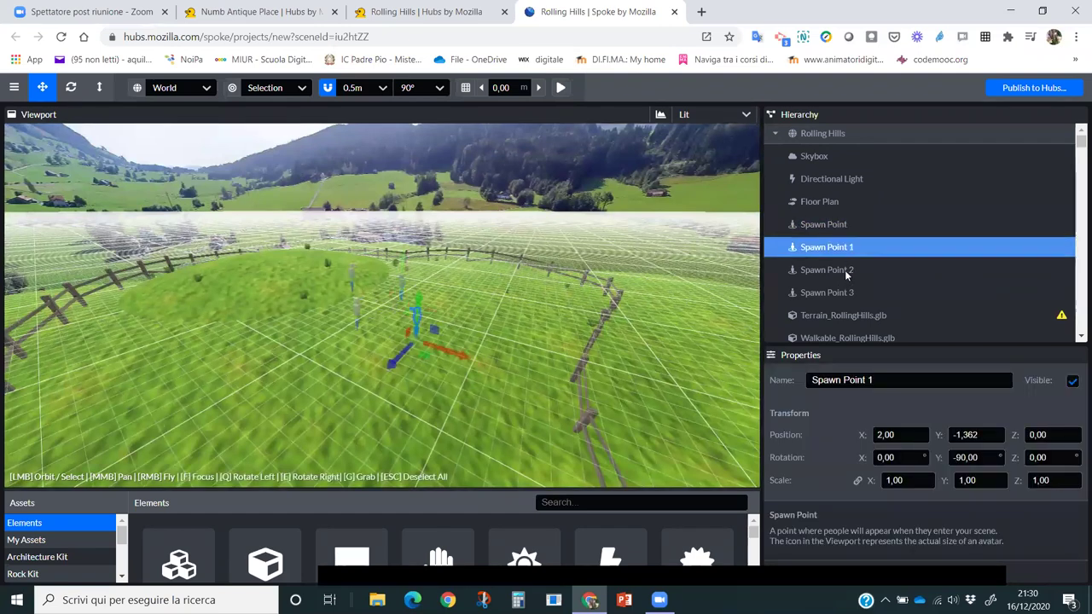
pyautogui.click(846, 269)
pyautogui.click(845, 292)
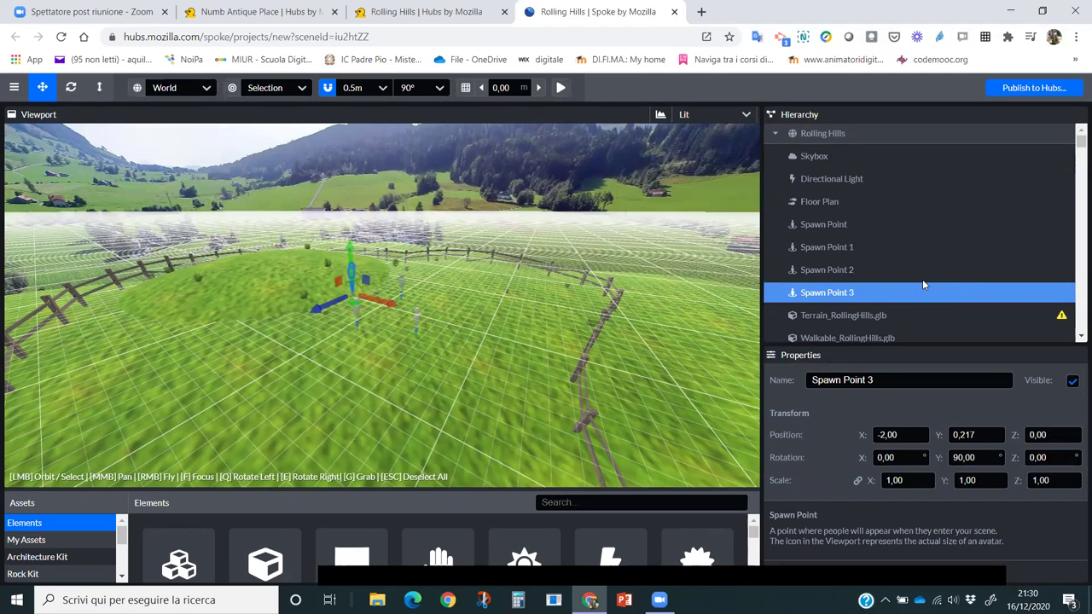
# Step: Collapse the Fence and Tall Grasses groups in the scene hierarchy
pyautogui.scroll(-1, 922, 279)
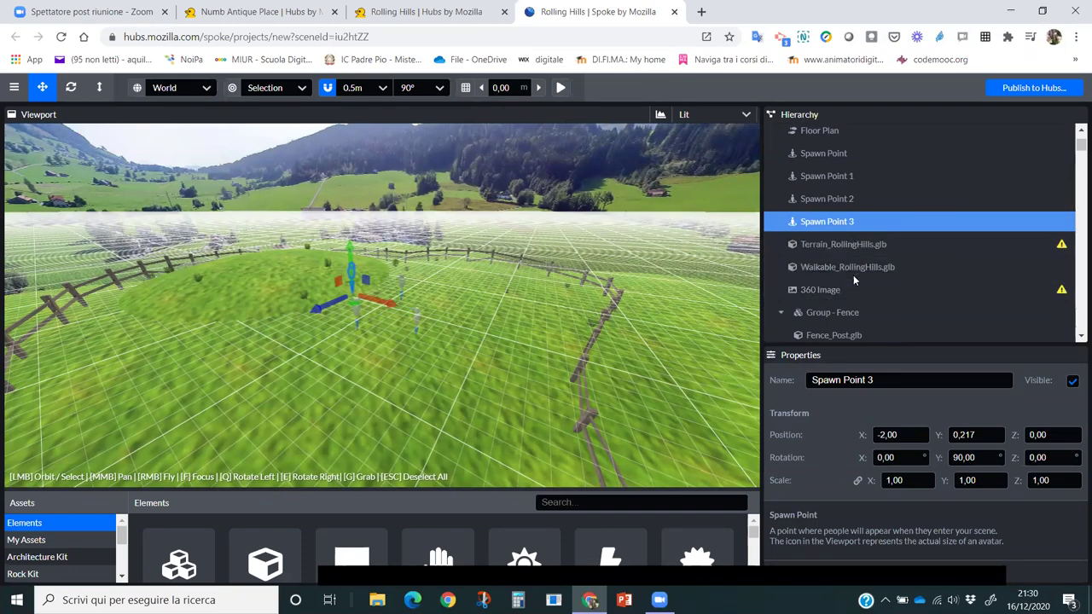
pyautogui.scroll(-1, 898, 269)
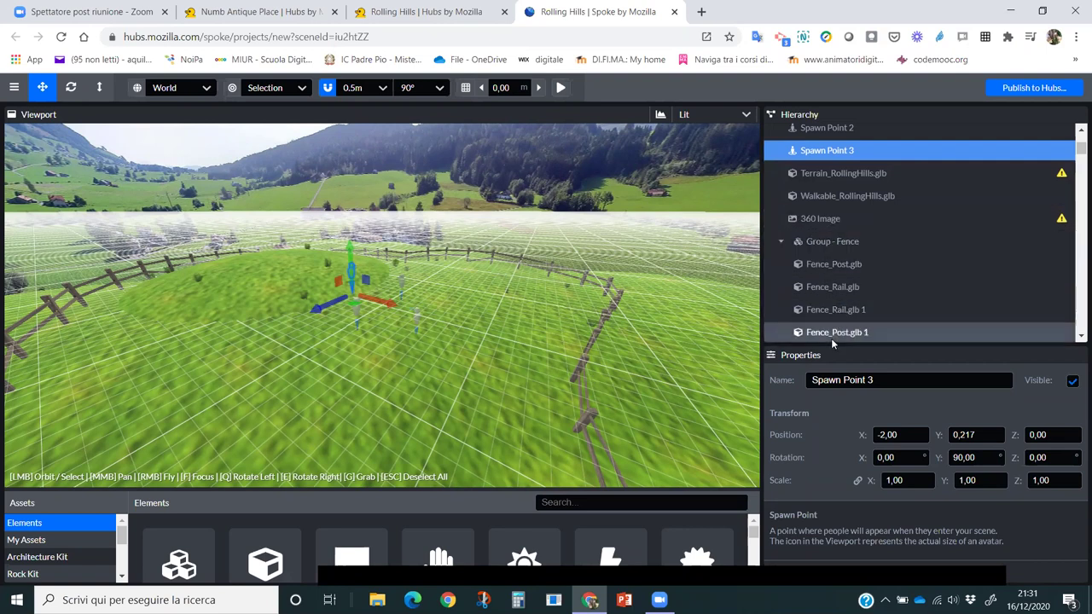
pyautogui.click(782, 247)
pyautogui.click(780, 241)
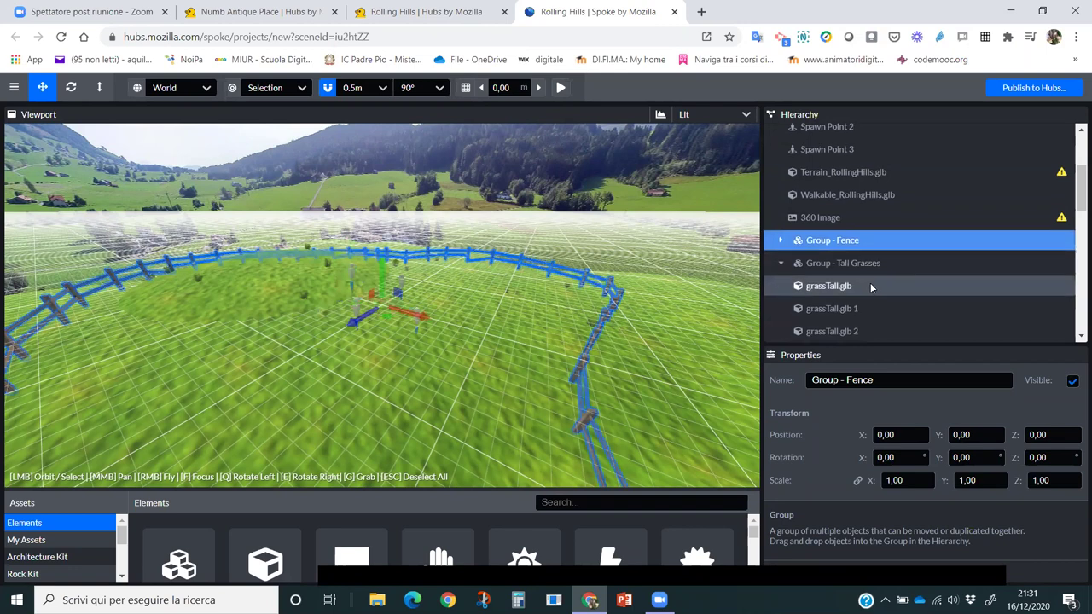
pyautogui.scroll(-1, 878, 273)
pyautogui.scroll(-1, 886, 256)
pyautogui.scroll(2, 818, 265)
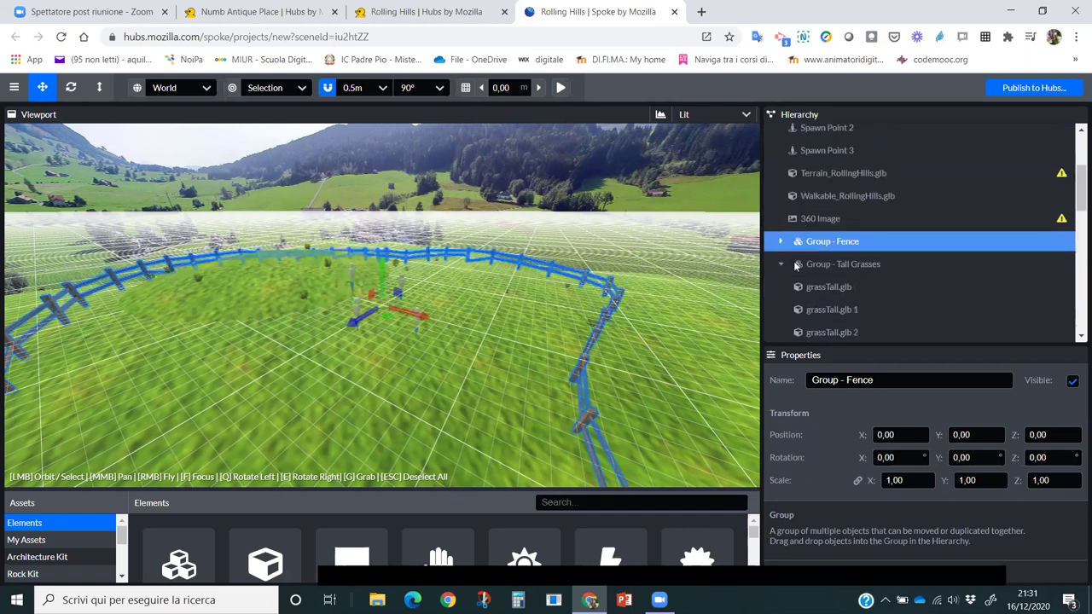
pyautogui.click(782, 269)
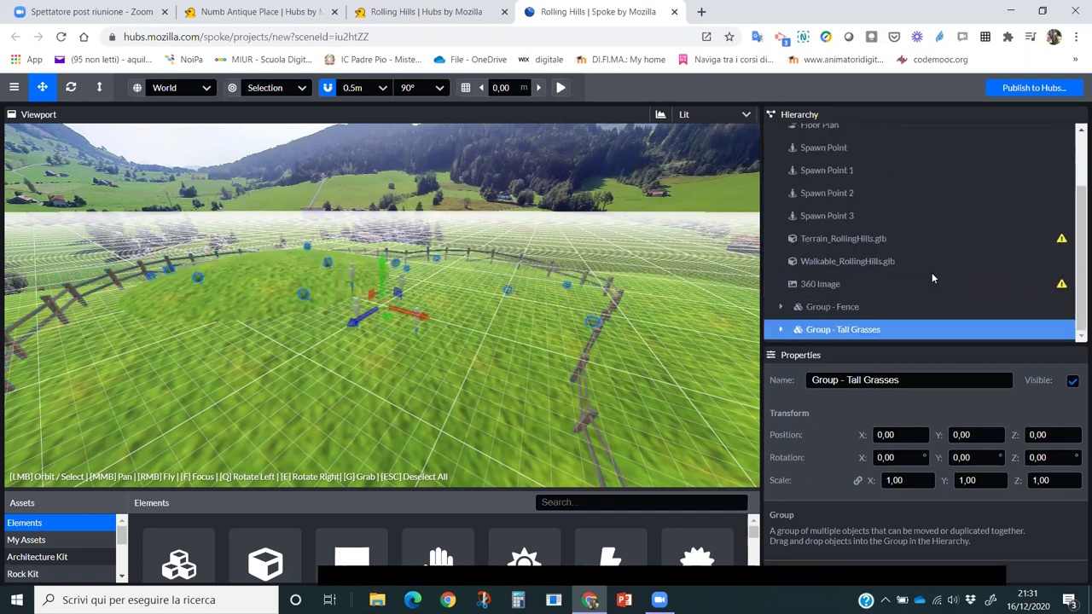
# Step: Select the 360 Image node and display the My Assets library in an enlarged assets area
pyautogui.click(820, 287)
pyautogui.moveTo(299, 198); pyautogui.dragTo(304, 531)
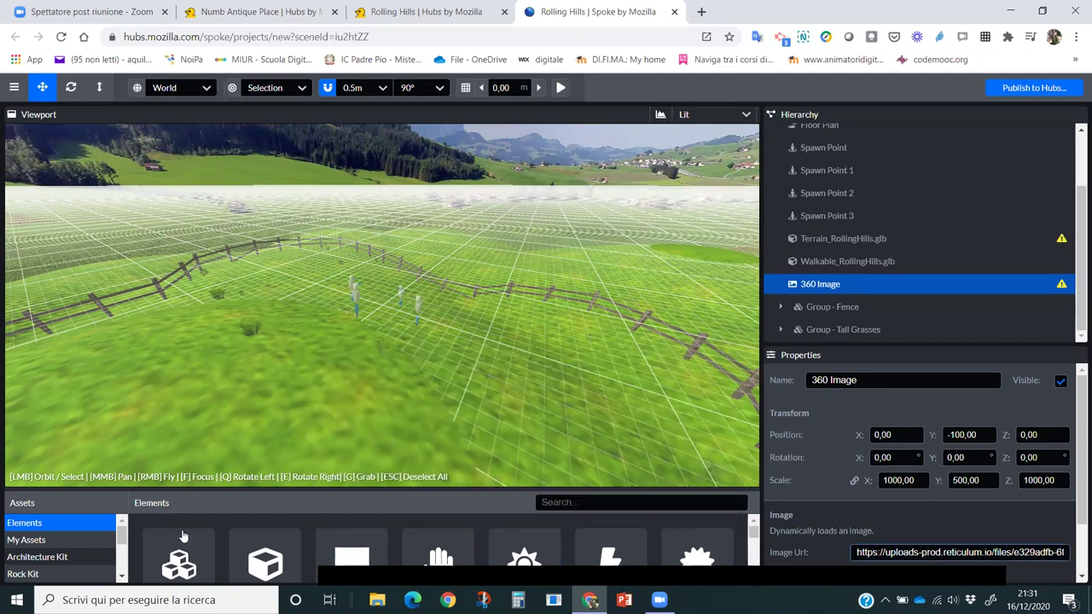
pyautogui.click(27, 540)
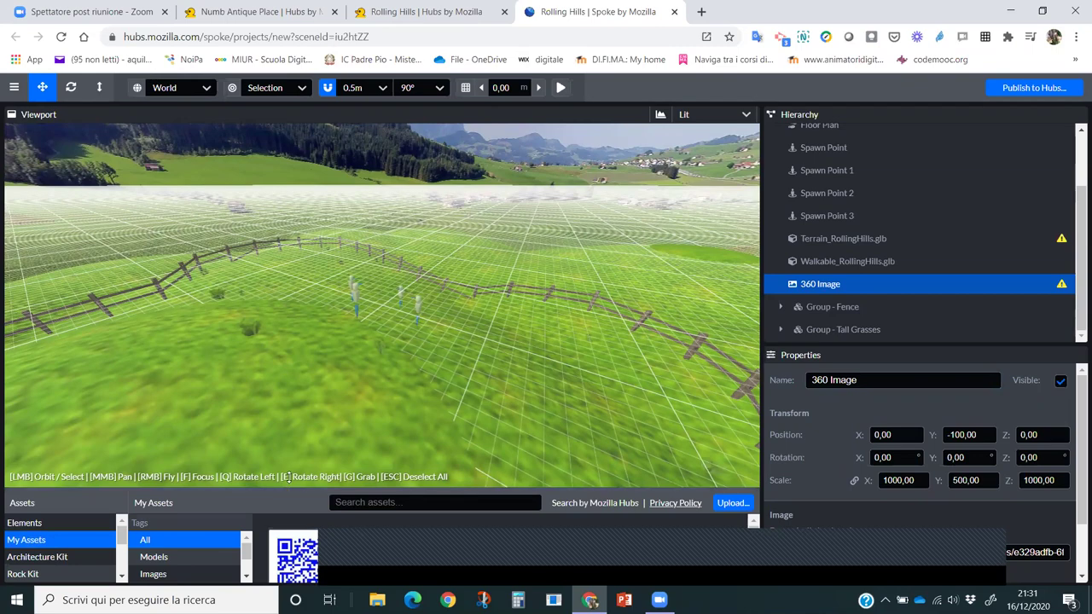
pyautogui.moveTo(292, 389); pyautogui.dragTo(308, 343)
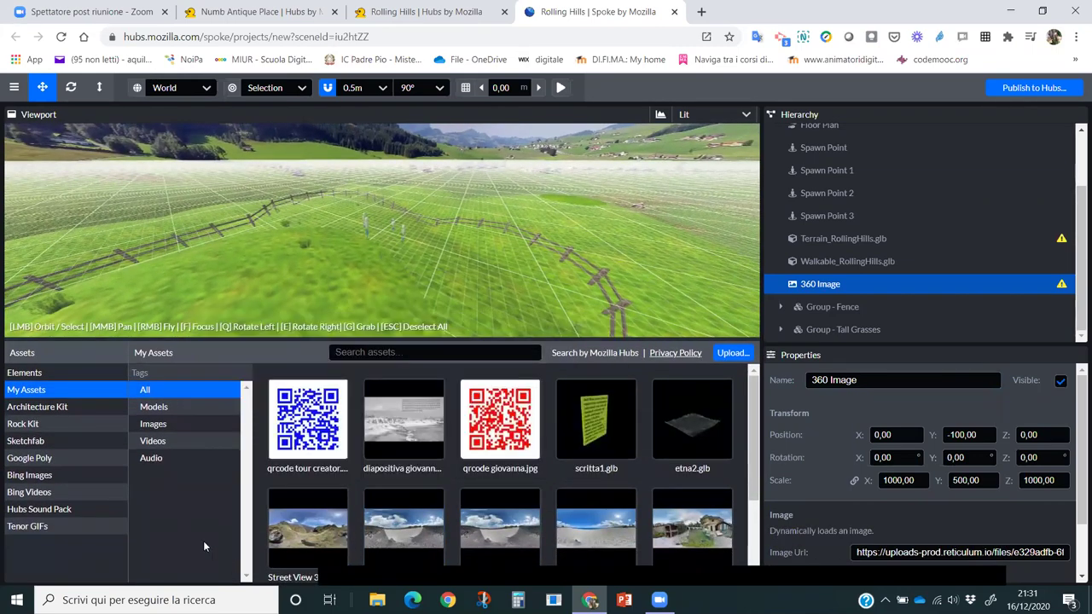
# Step: Look through the uploaded models and filter My Assets to show only images
pyautogui.click(154, 408)
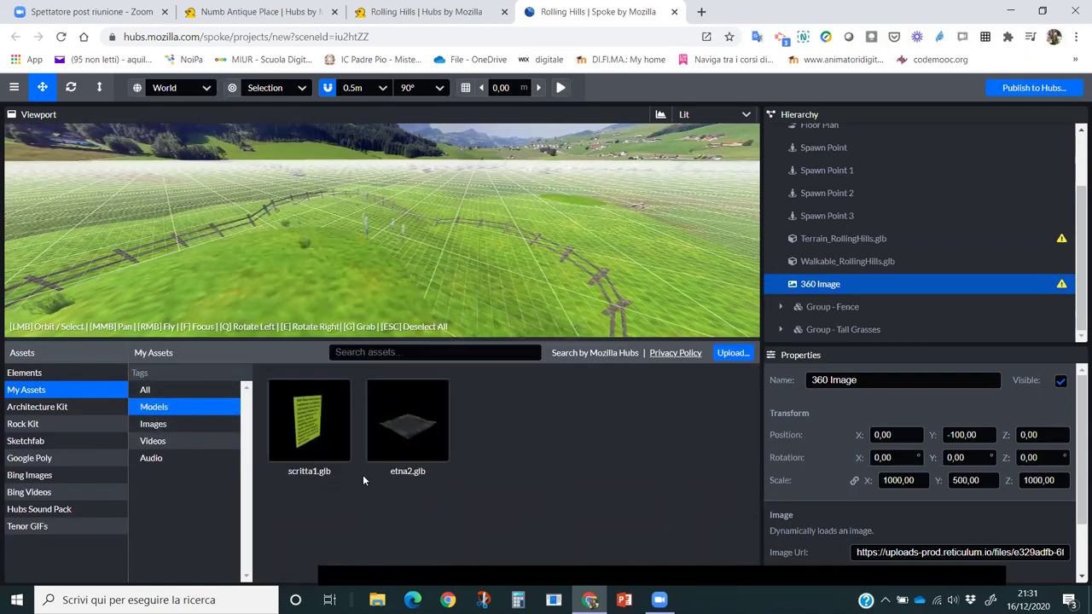
pyautogui.click(155, 426)
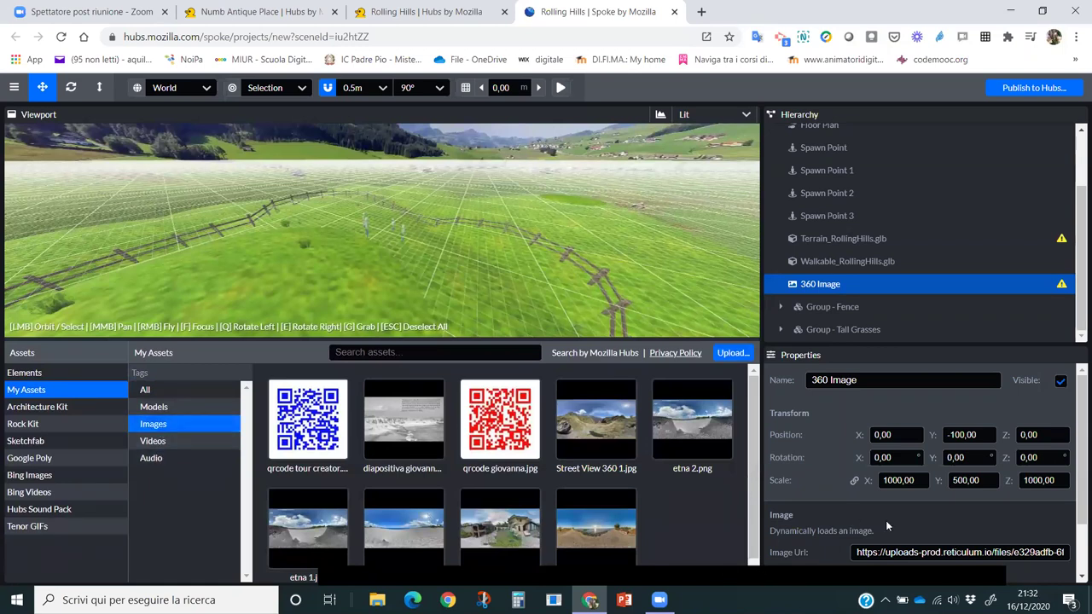
pyautogui.scroll(-2, 677, 530)
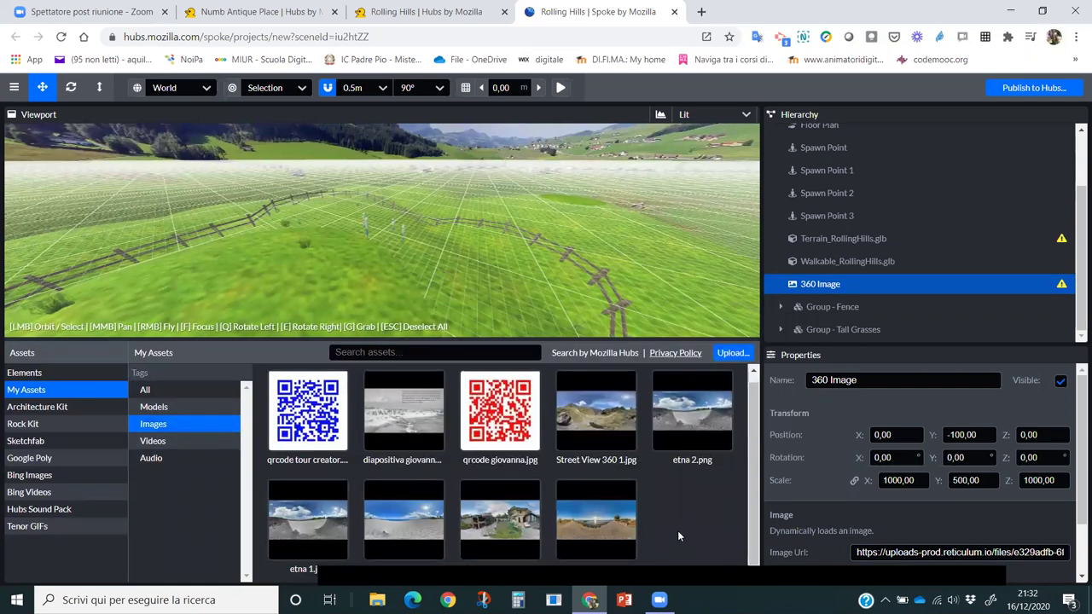
# Step: Copy the URL of etna 1.jpg and set it as the image URL of the 360 Image node
pyautogui.moveTo(312, 527)
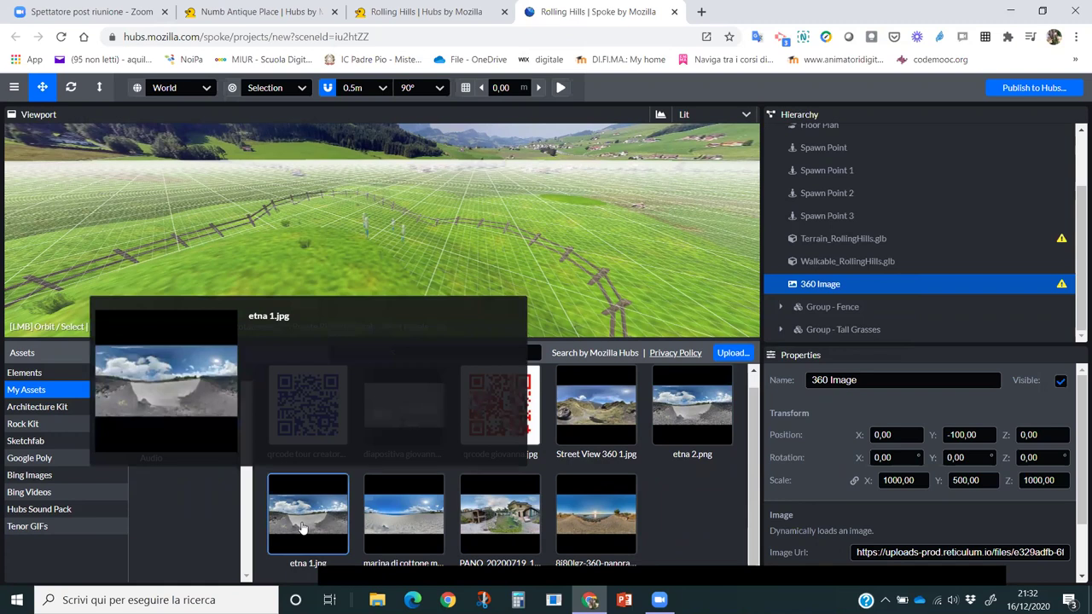
pyautogui.rightClick(301, 529)
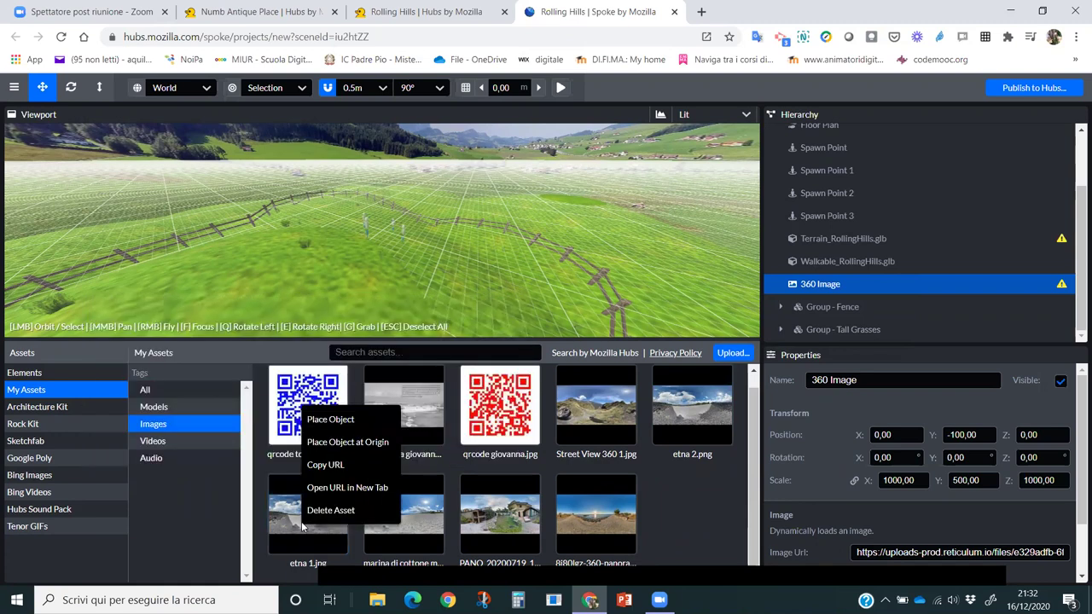
pyautogui.click(333, 467)
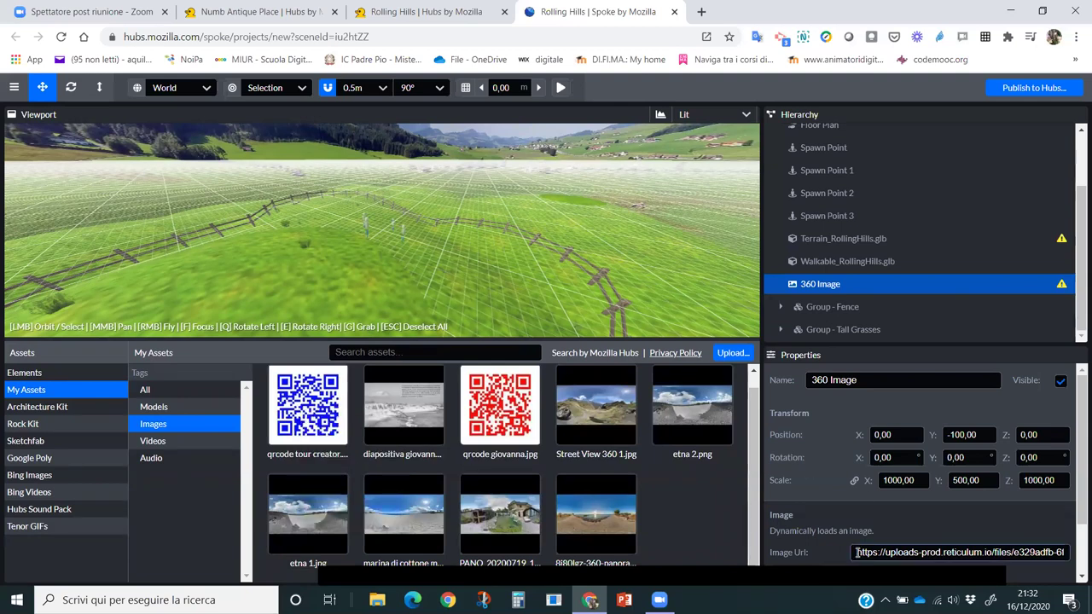
pyautogui.moveTo(857, 552); pyautogui.dragTo(1077, 552)
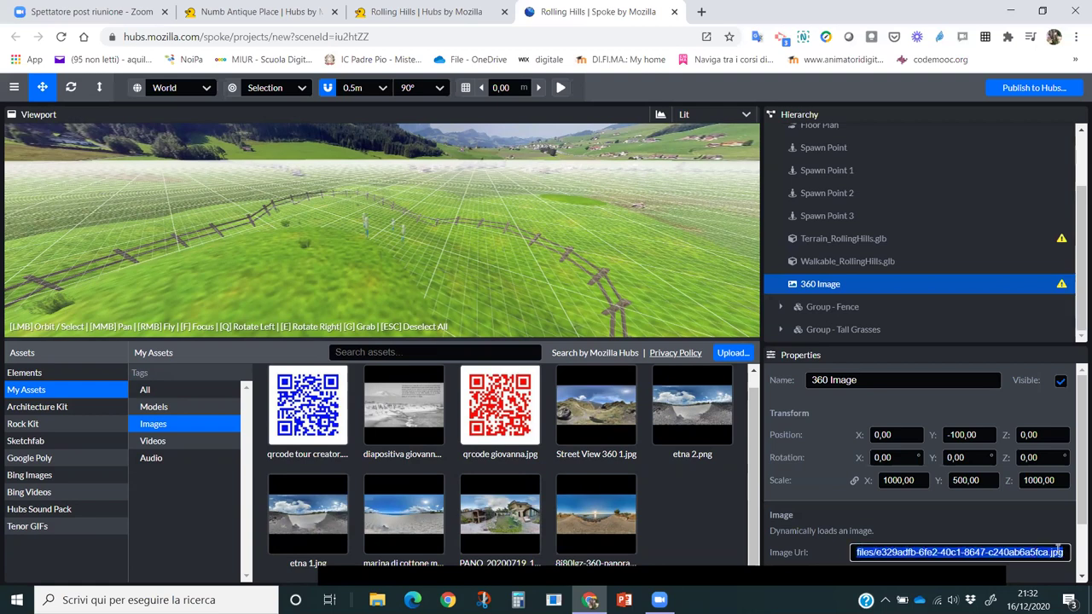
pyautogui.hotkey('ctrl', 'v')
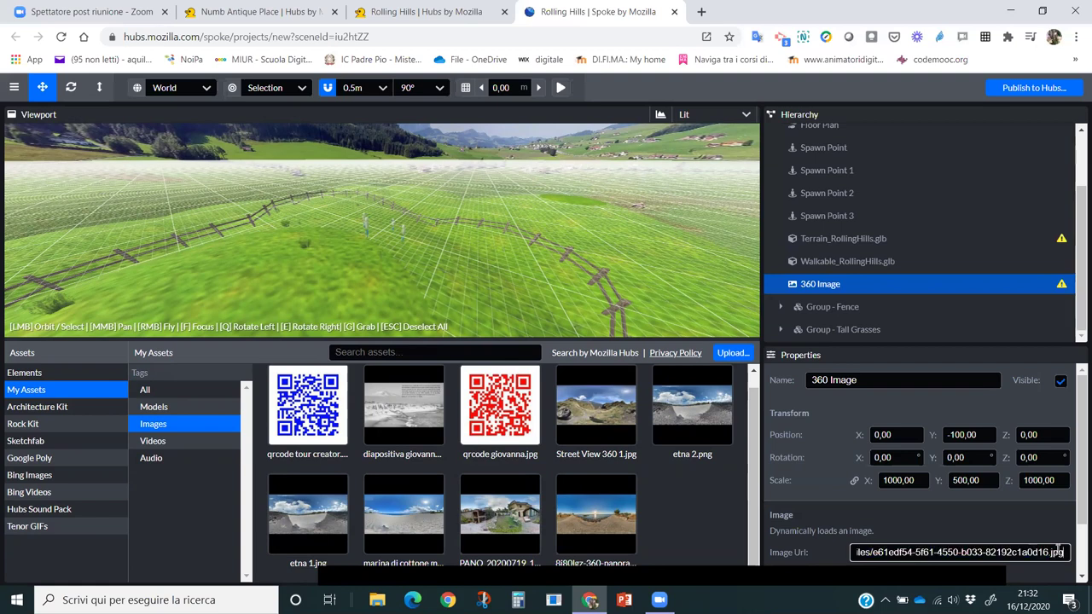
pyautogui.press('Return')
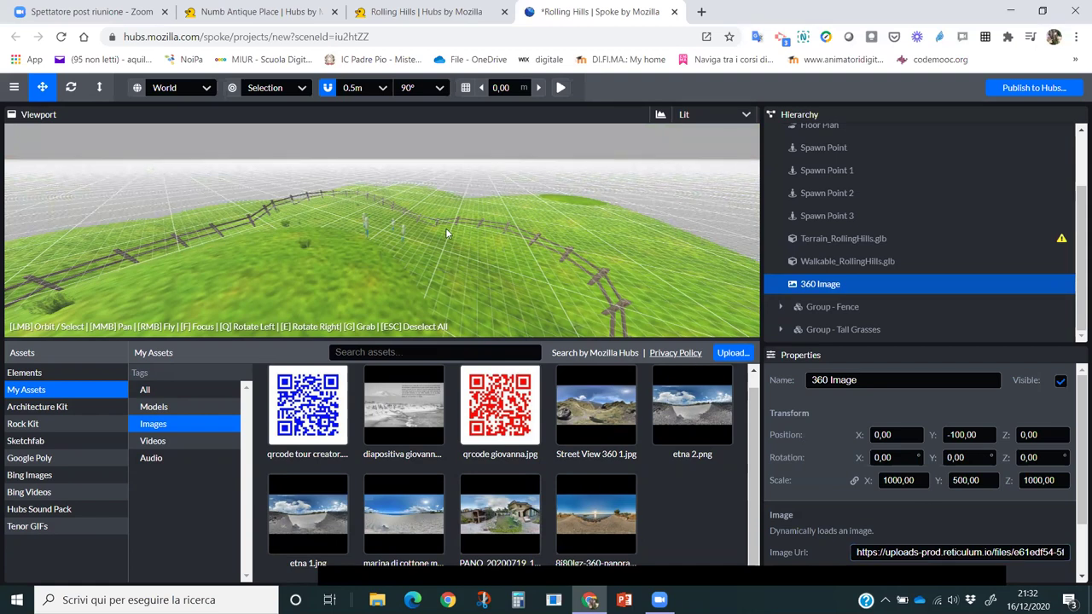
# Step: Set the 360 Image's scale to 500 on the X, Y and Z axes
pyautogui.moveTo(484, 231); pyautogui.dragTo(491, 254)
pyautogui.scroll(-5, 437, 238)
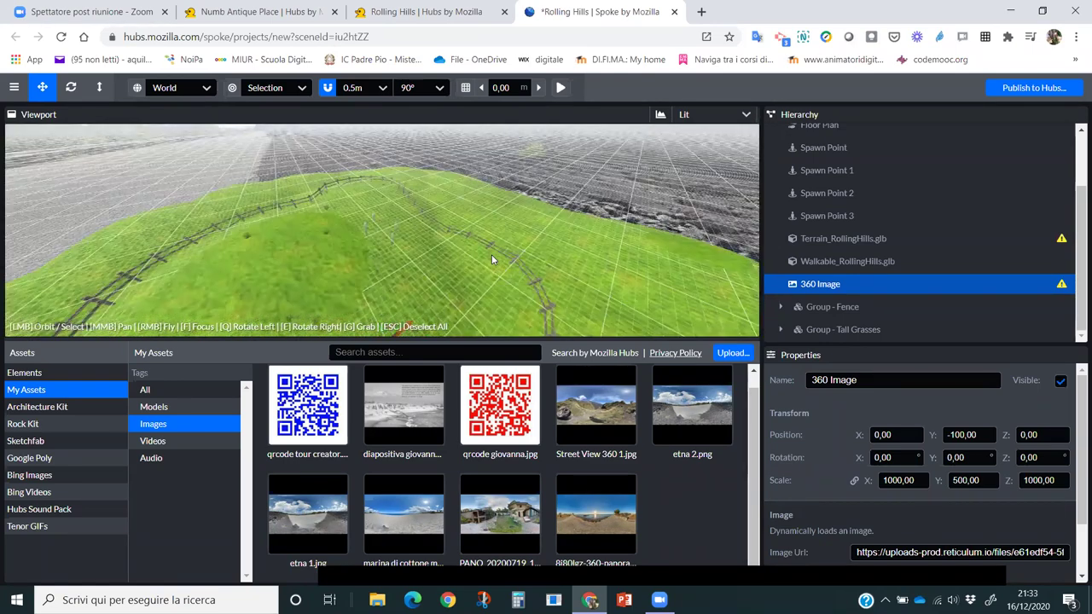
pyautogui.click(900, 480)
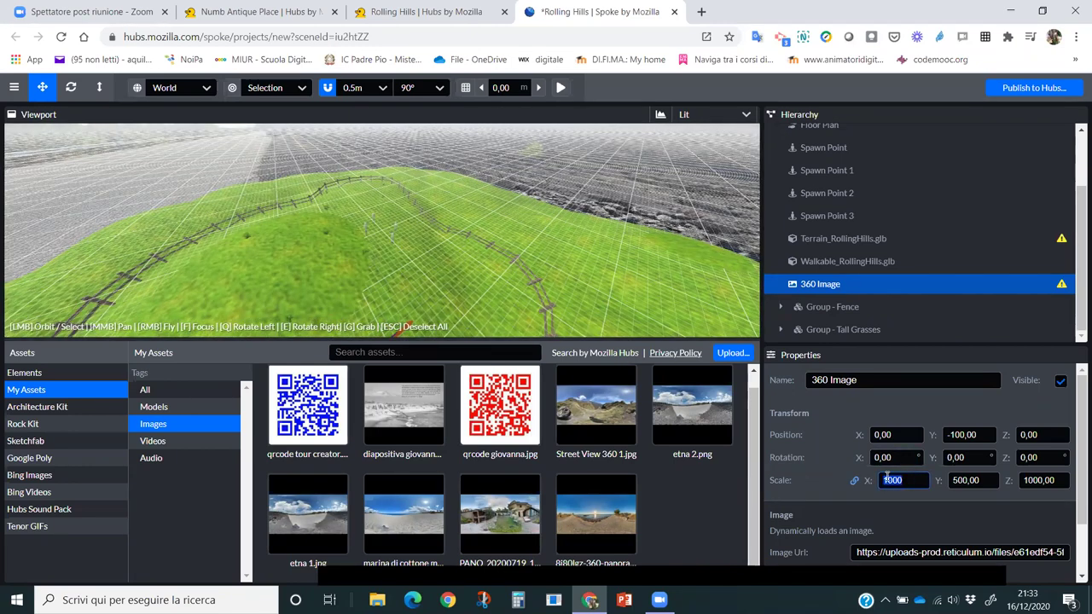
pyautogui.write('50')
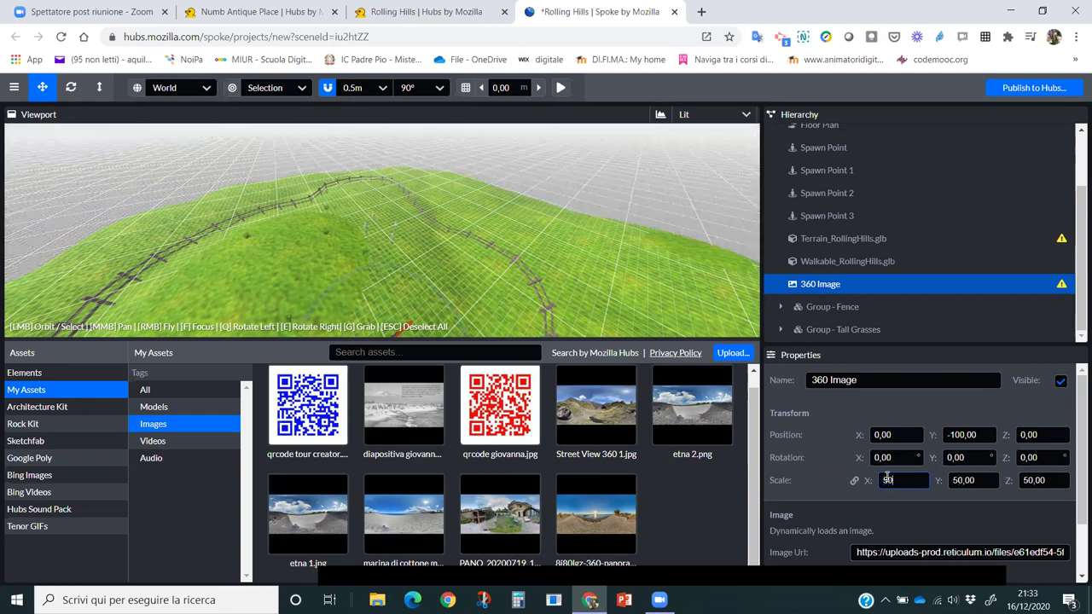
pyautogui.write('0')
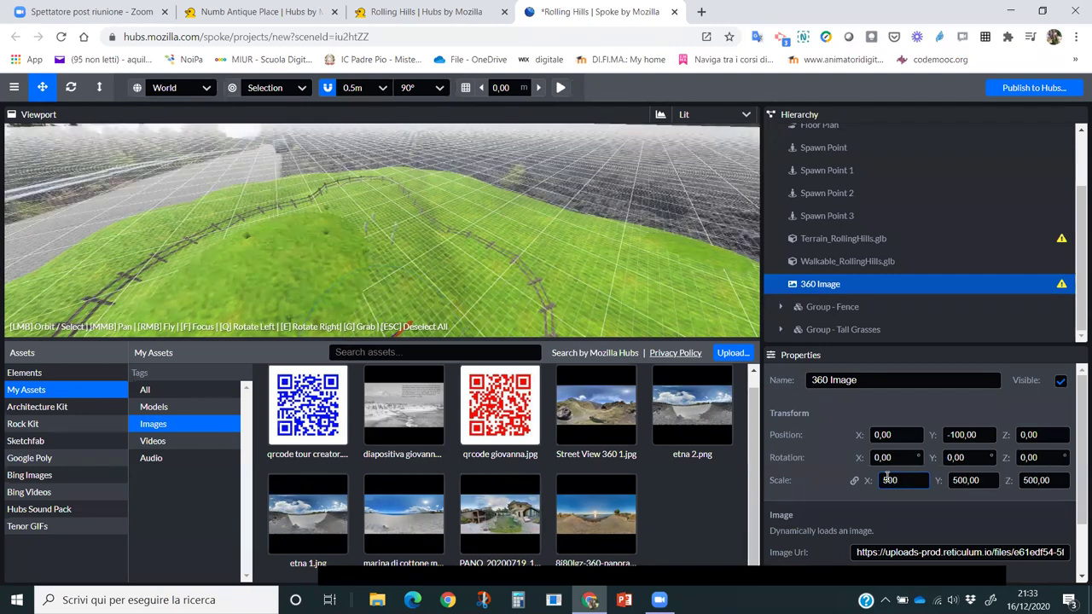
# Step: Focus on the 360 Image sphere and inspect the Etna panorama from outside and inside
pyautogui.moveTo(449, 232); pyautogui.dragTo(371, 240)
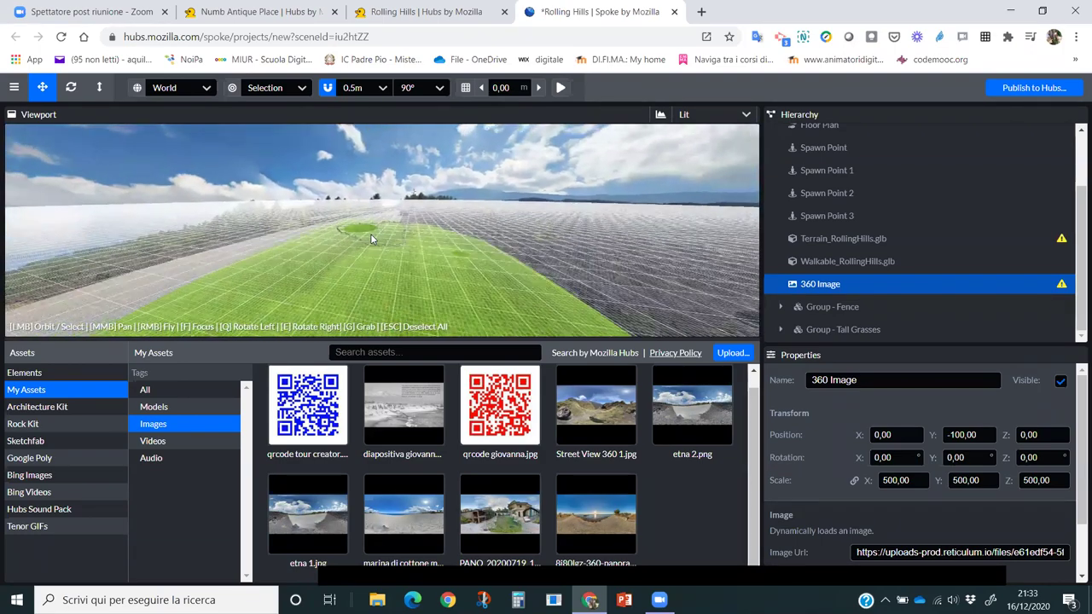
pyautogui.press('f')
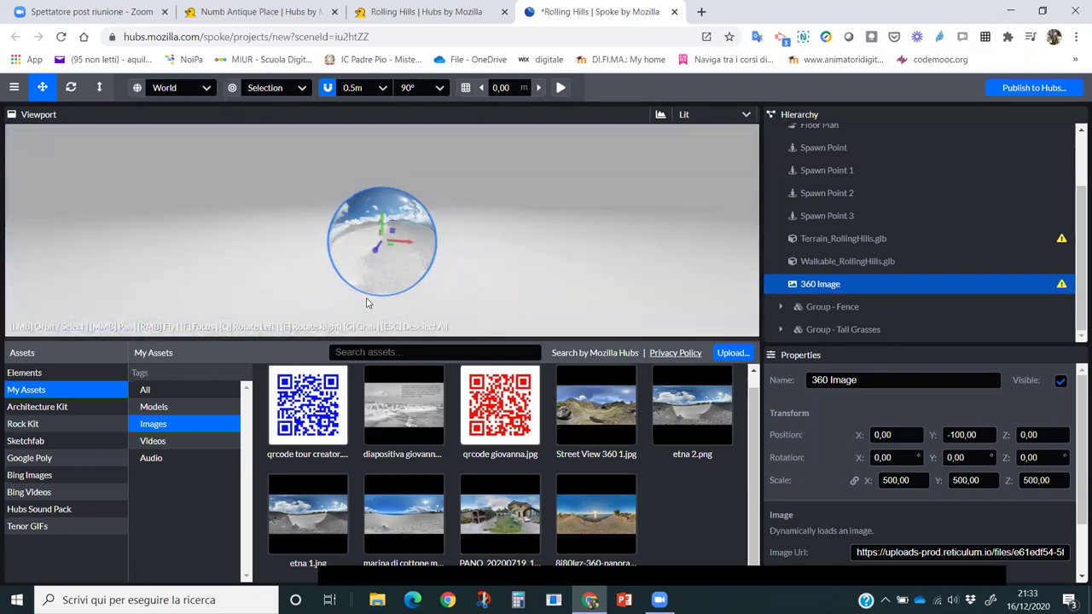
pyautogui.scroll(6, 369, 273)
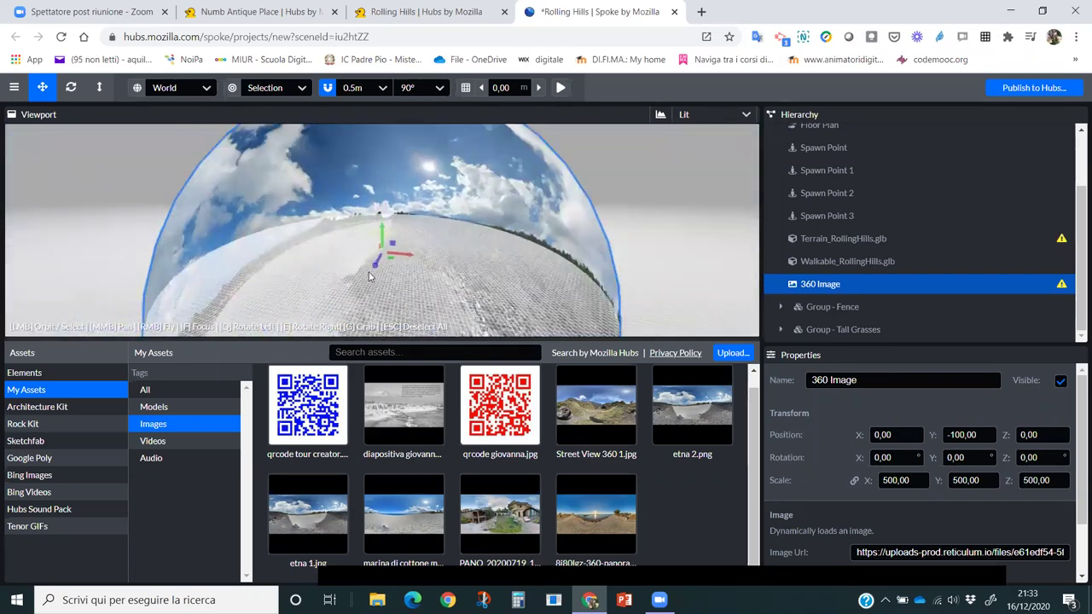
pyautogui.scroll(8, 370, 275)
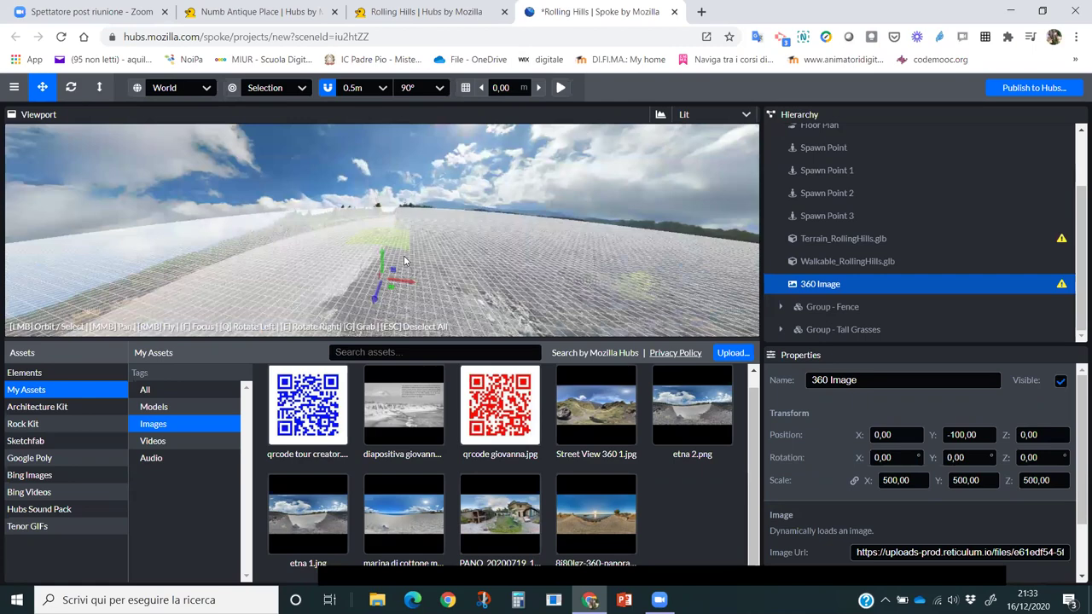
# Step: Fly down onto the fenced green hill and examine the area around the spawn points
pyautogui.scroll(8, 405, 266)
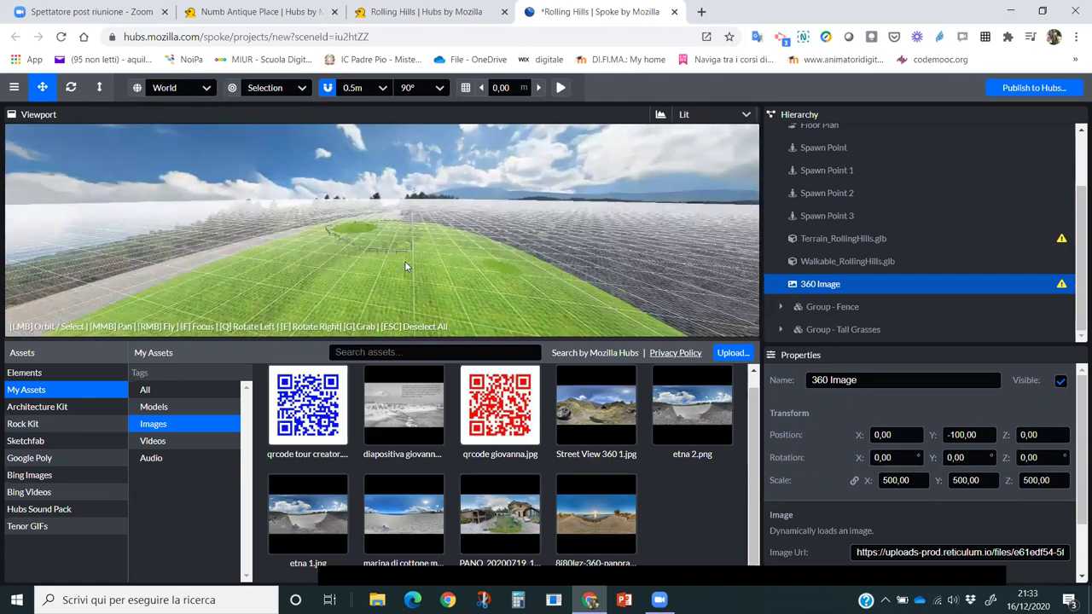
pyautogui.moveTo(378, 274); pyautogui.dragTo(400, 280)
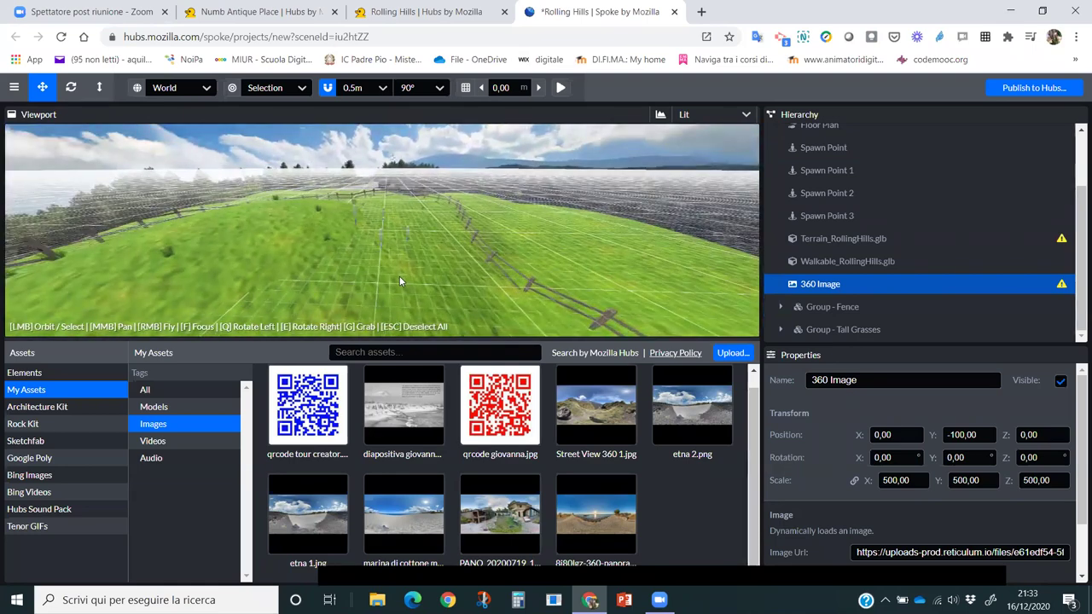
pyautogui.scroll(5, 400, 277)
pyautogui.moveTo(275, 273); pyautogui.dragTo(254, 263)
pyautogui.moveTo(254, 263); pyautogui.dragTo(254, 264, button='right')
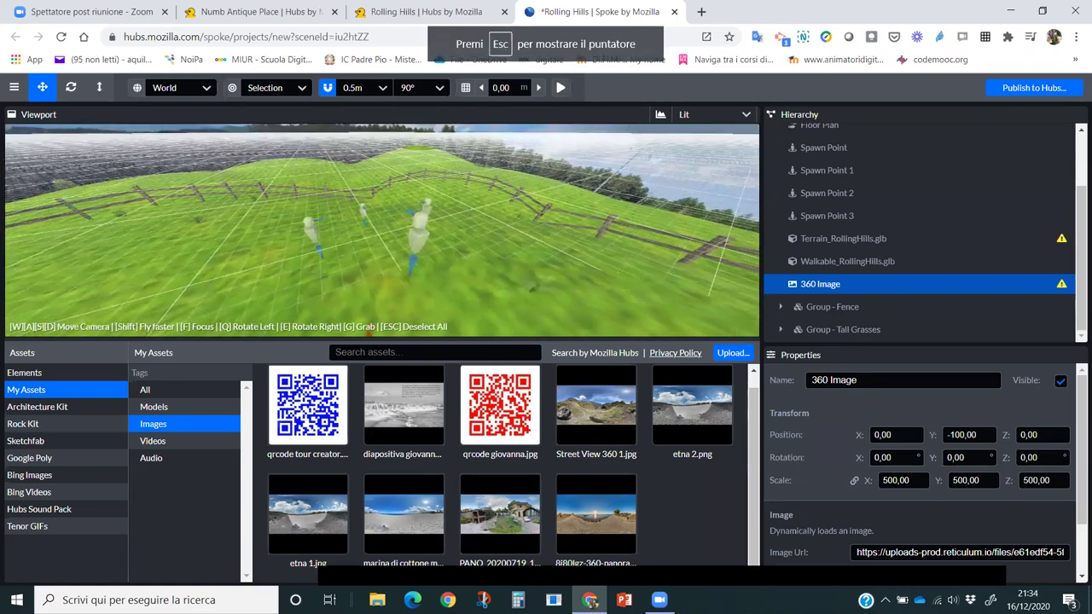
pyautogui.press('d')
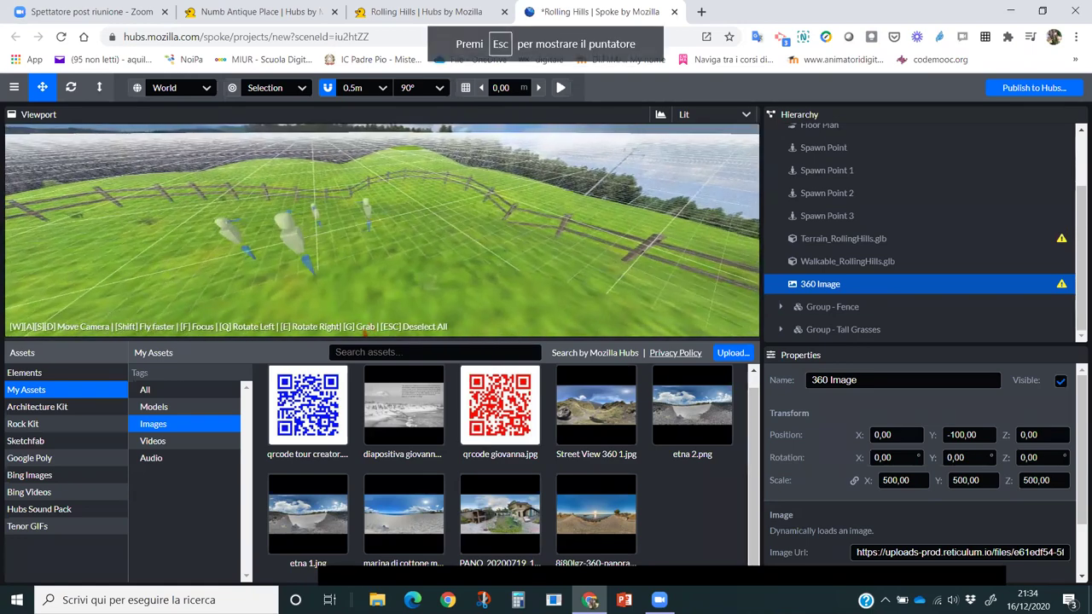
pyautogui.press('a')
pyautogui.moveTo(254, 264); pyautogui.dragTo(254, 263, button='right')
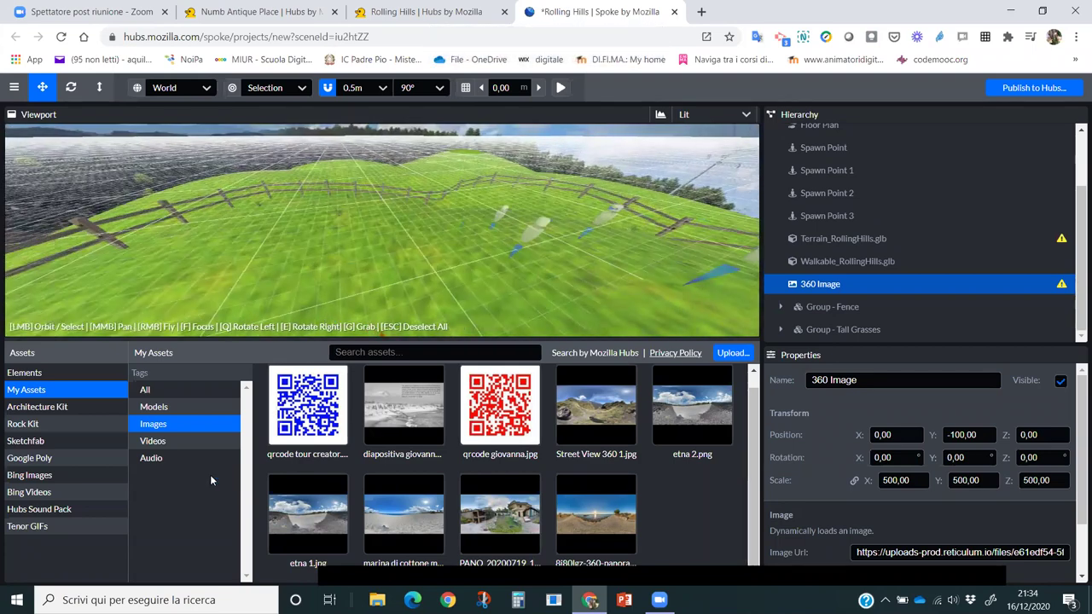
# Step: Place a Floor_Plat_4x4_Base from the Architecture Kit beside the spawn points and move it to X 1, Y 0, Z -1
pyautogui.click(36, 408)
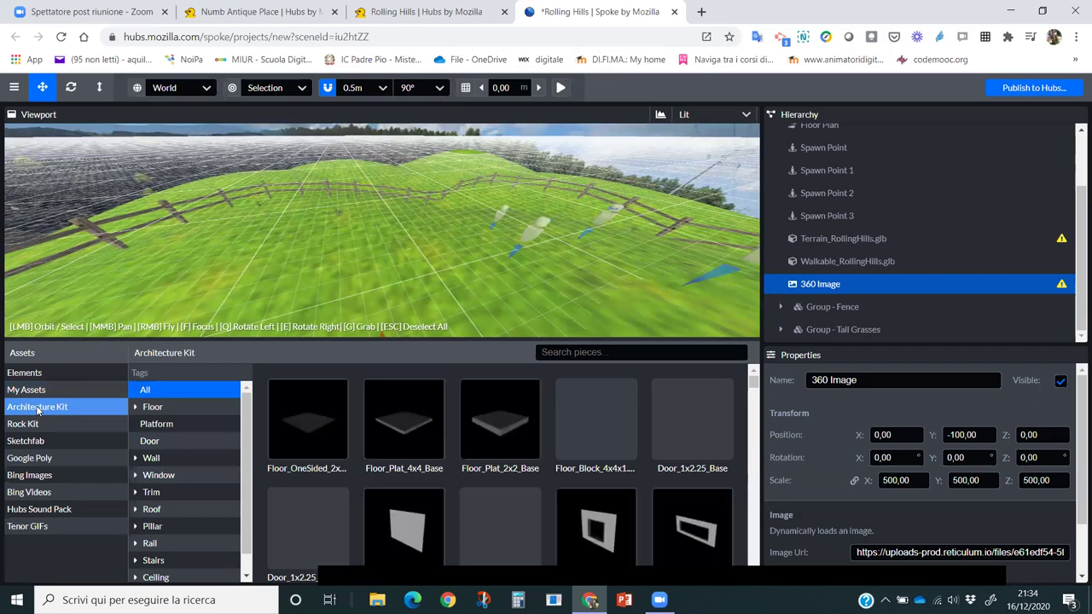
pyautogui.moveTo(332, 454)
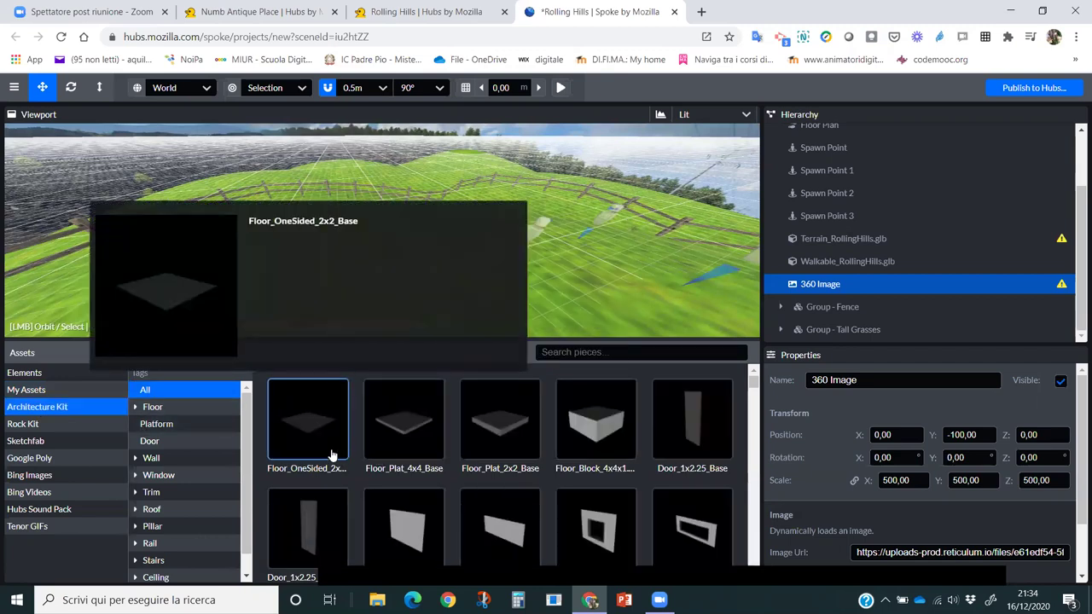
pyautogui.moveTo(391, 454)
pyautogui.moveTo(394, 452); pyautogui.dragTo(641, 296)
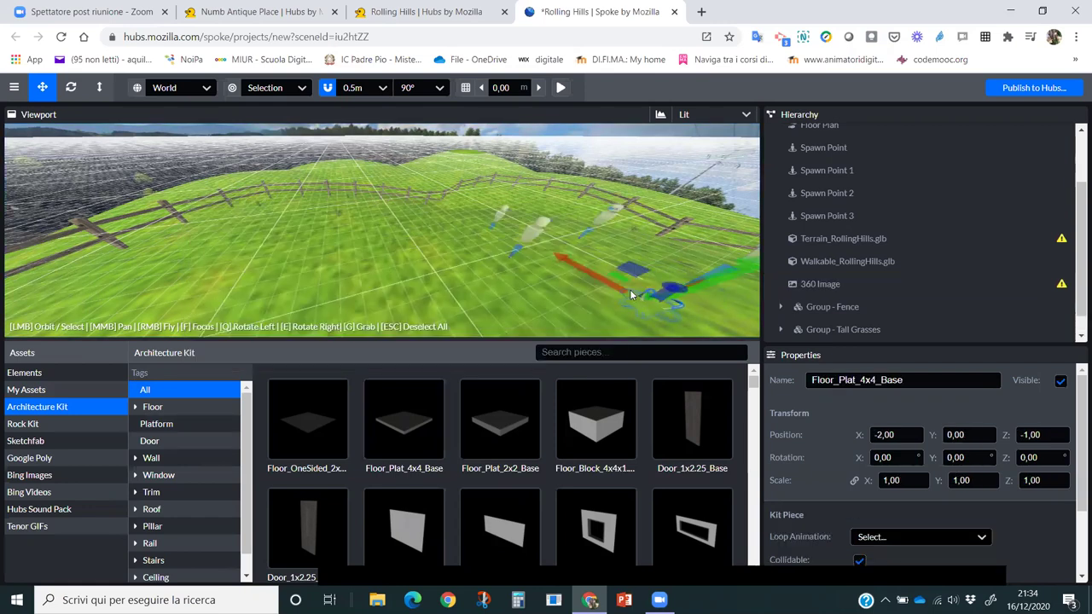
pyautogui.scroll(2, 635, 294)
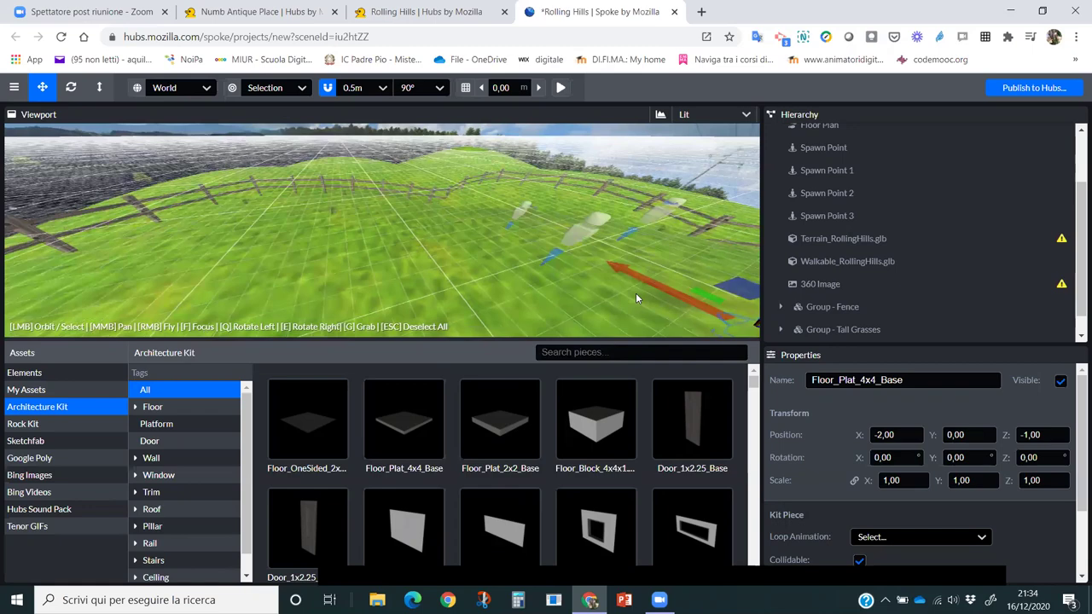
pyautogui.moveTo(635, 298); pyautogui.dragTo(395, 257, button='right')
pyautogui.moveTo(389, 244); pyautogui.dragTo(287, 239)
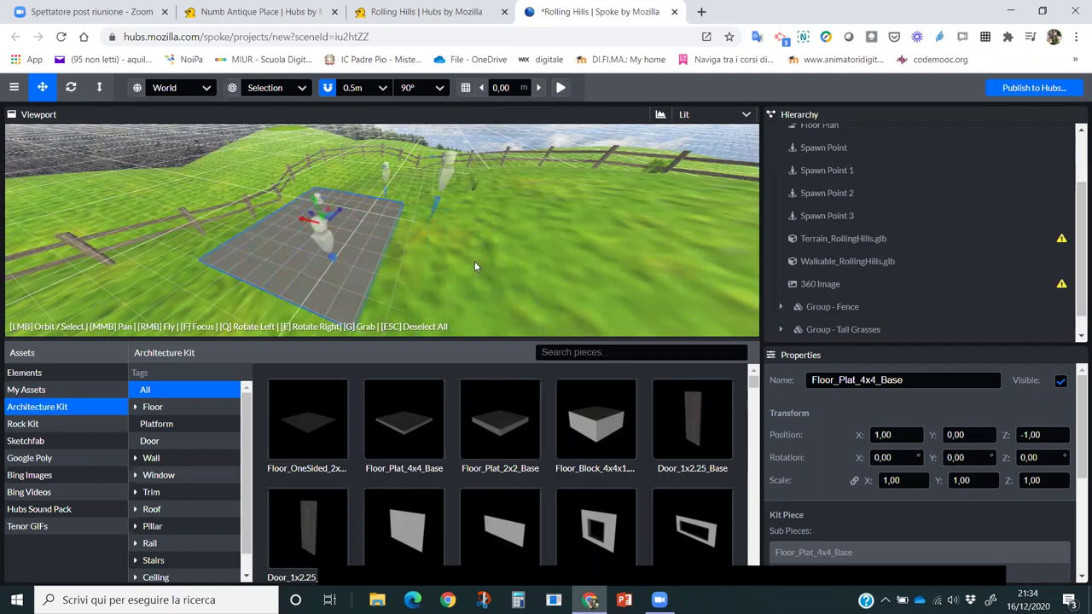
# Step: Try the CementBrushed and CeramicTile materials on the top and sides of the floor platform
pyautogui.moveTo(473, 264); pyautogui.dragTo(406, 274)
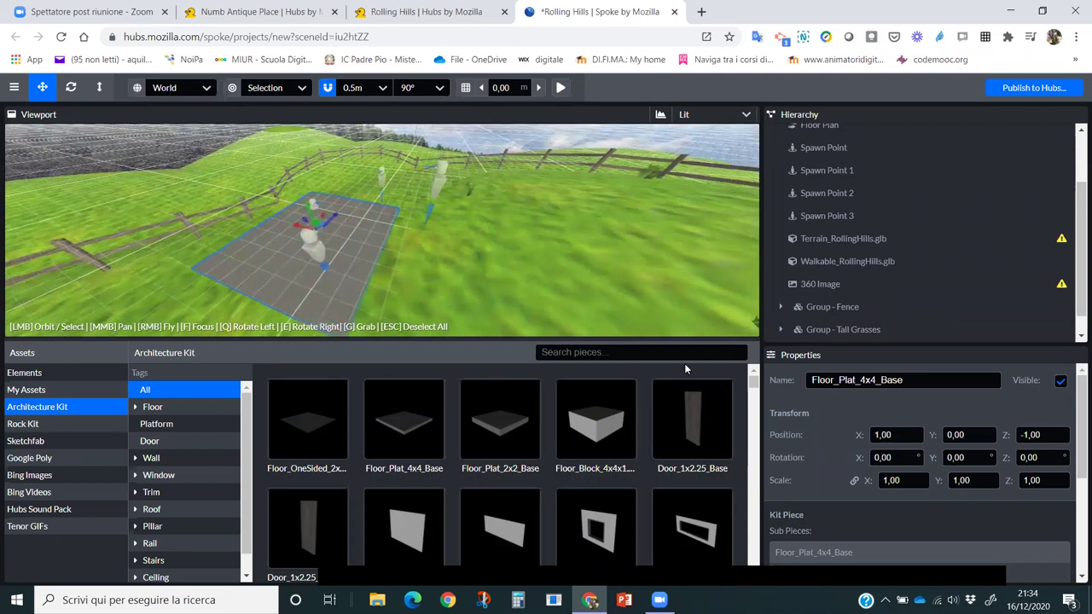
pyautogui.scroll(-1, 867, 485)
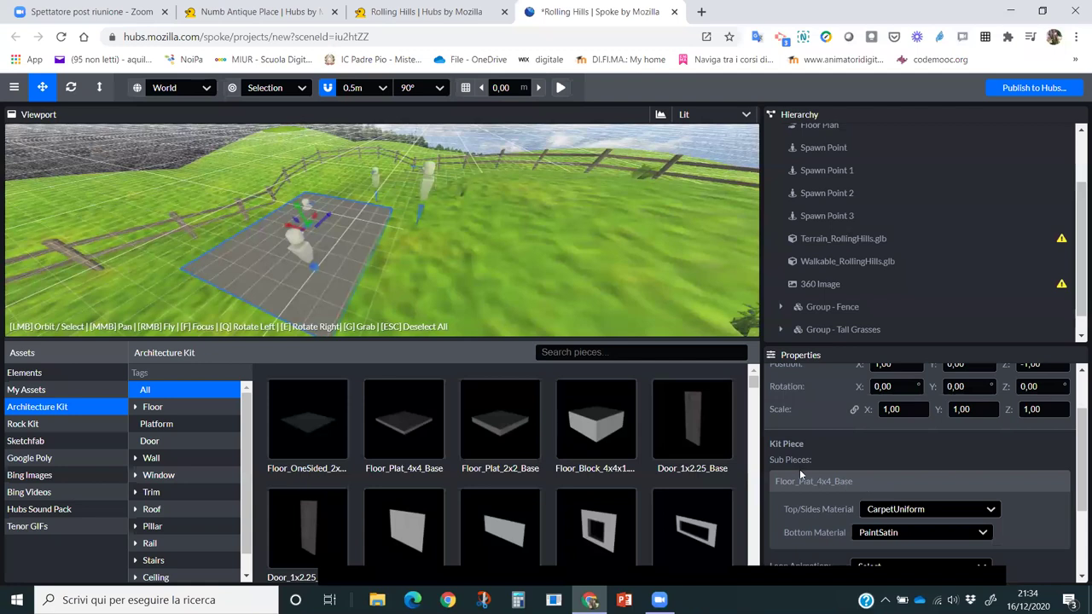
pyautogui.scroll(-1, 810, 469)
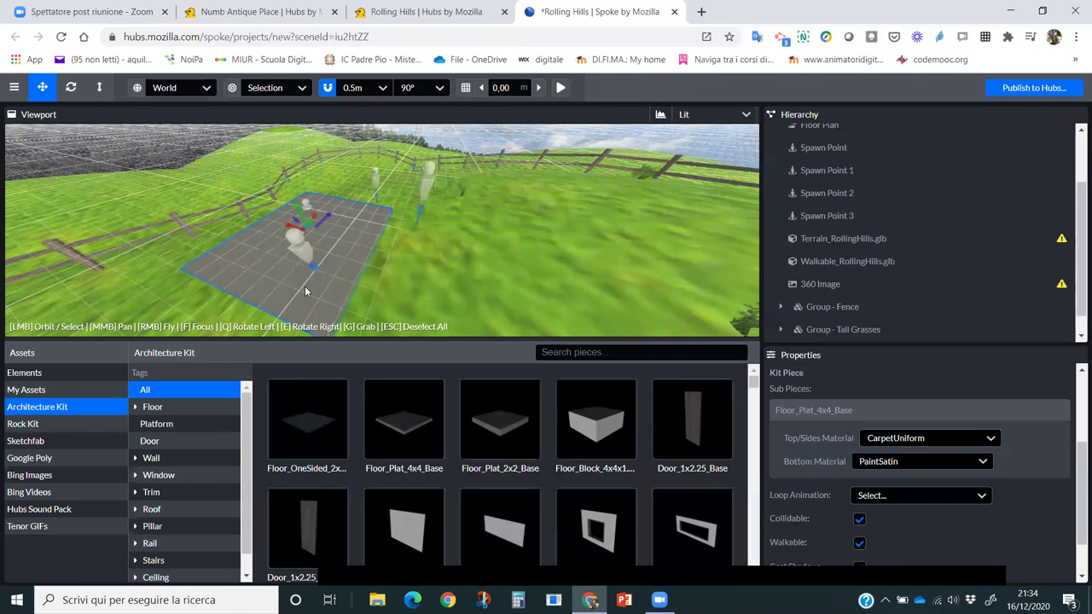
pyautogui.scroll(5, 305, 288)
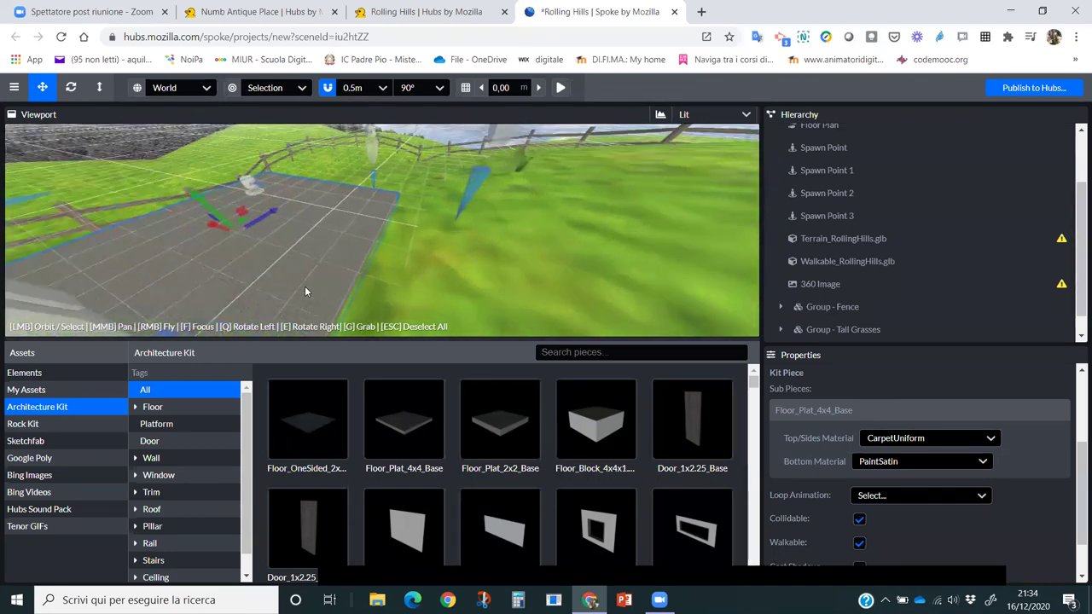
pyautogui.scroll(1, 305, 287)
pyautogui.moveTo(239, 276); pyautogui.dragTo(245, 243, button='right')
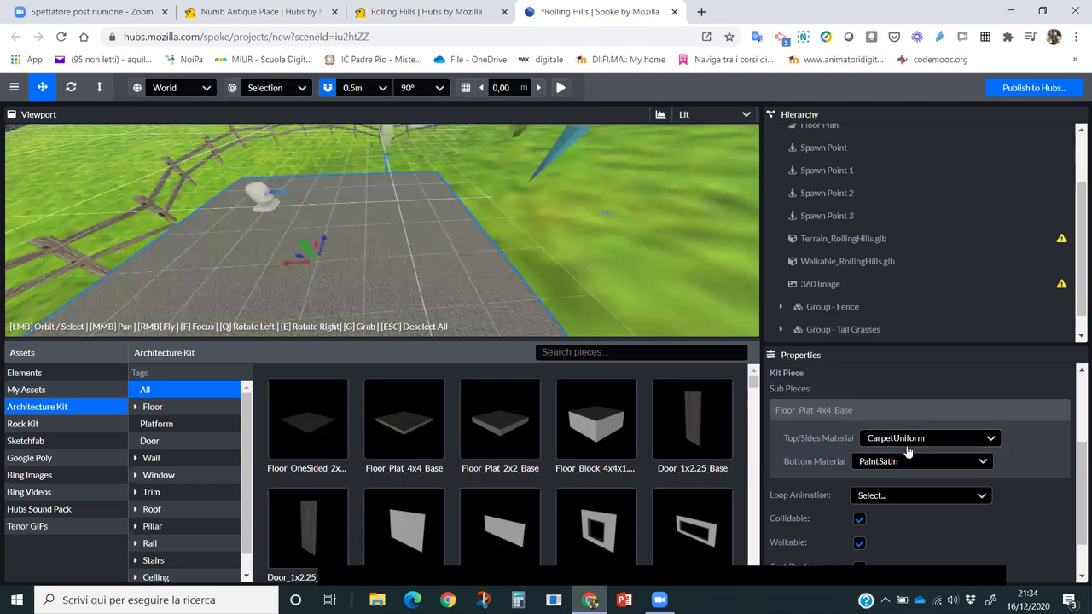
pyautogui.click(988, 439)
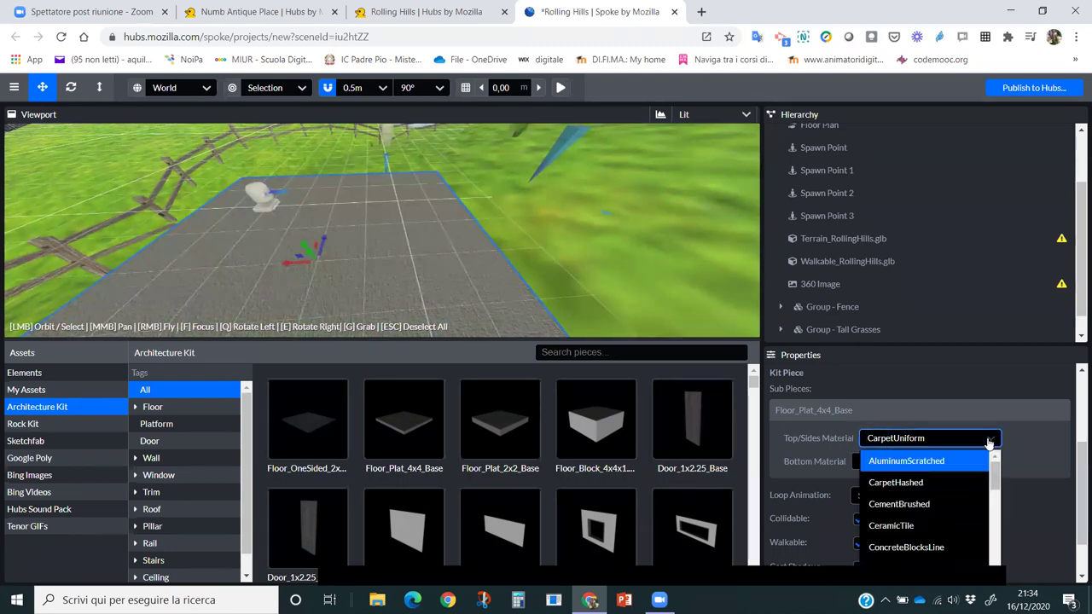
pyautogui.click(924, 505)
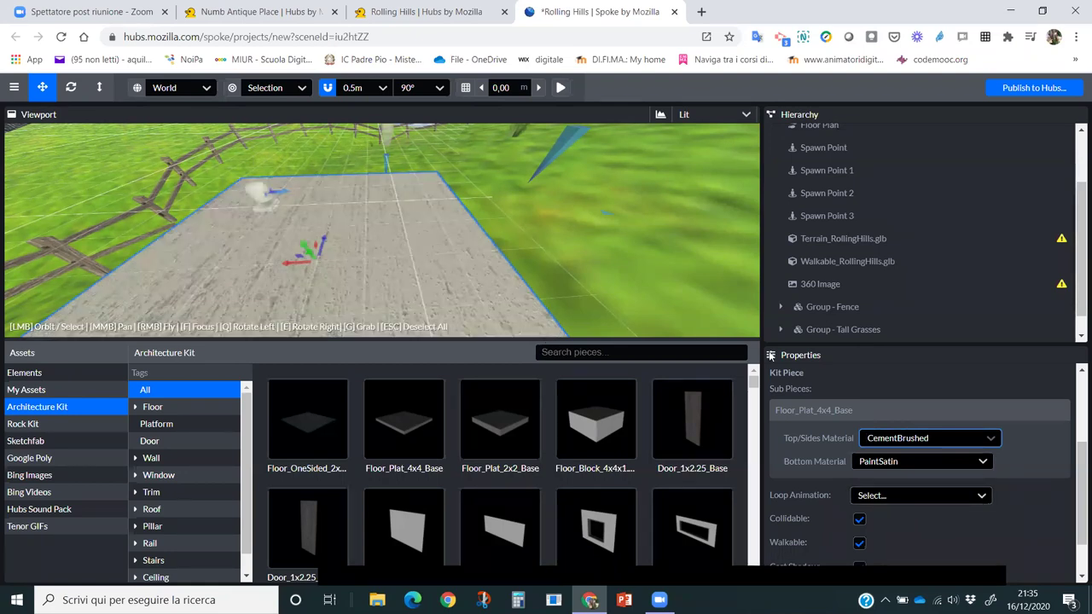
pyautogui.click(985, 439)
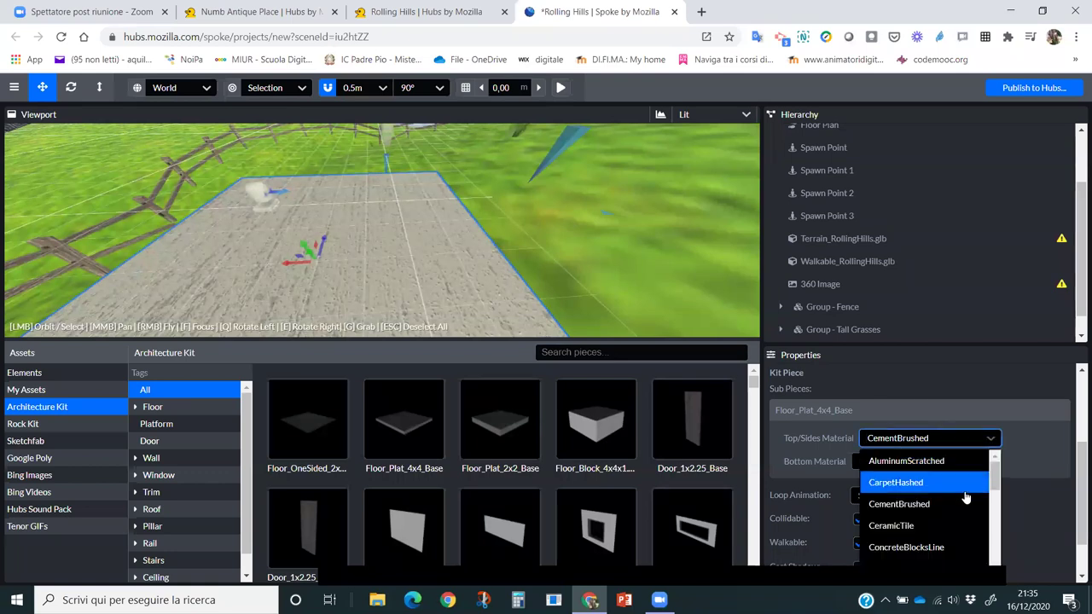
pyautogui.click(926, 527)
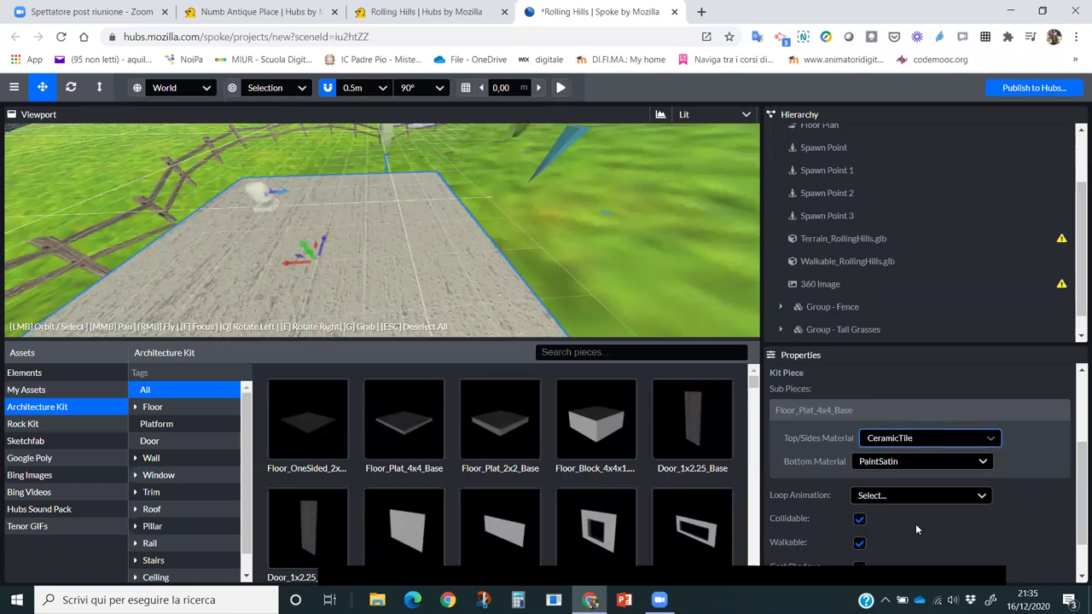
# Step: Set the floor platform's top and sides material to GraniteTile
pyautogui.click(987, 440)
pyautogui.scroll(-3, 938, 525)
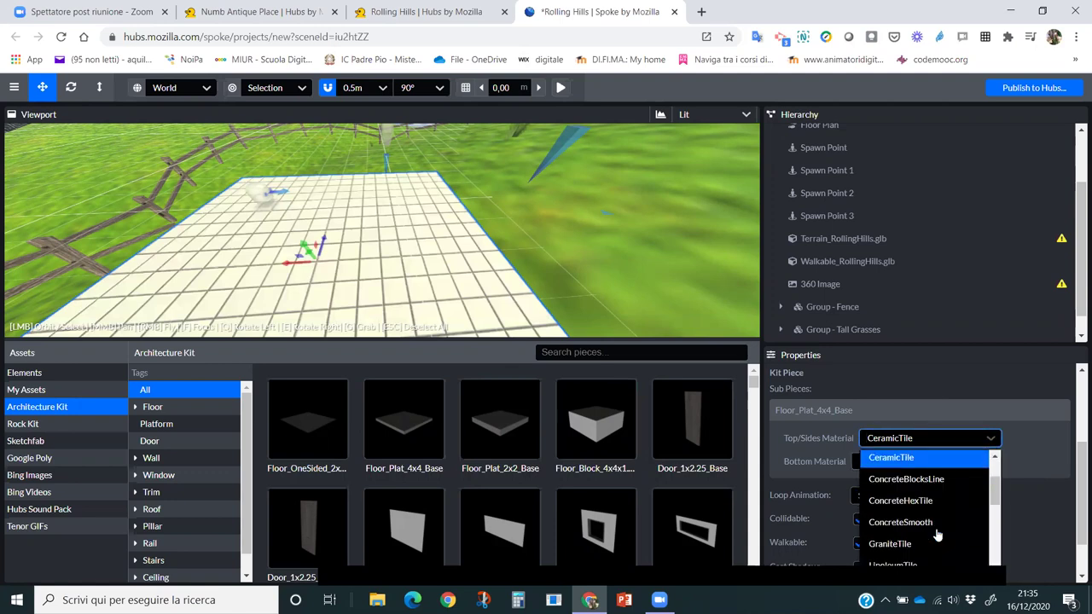
pyautogui.click(892, 471)
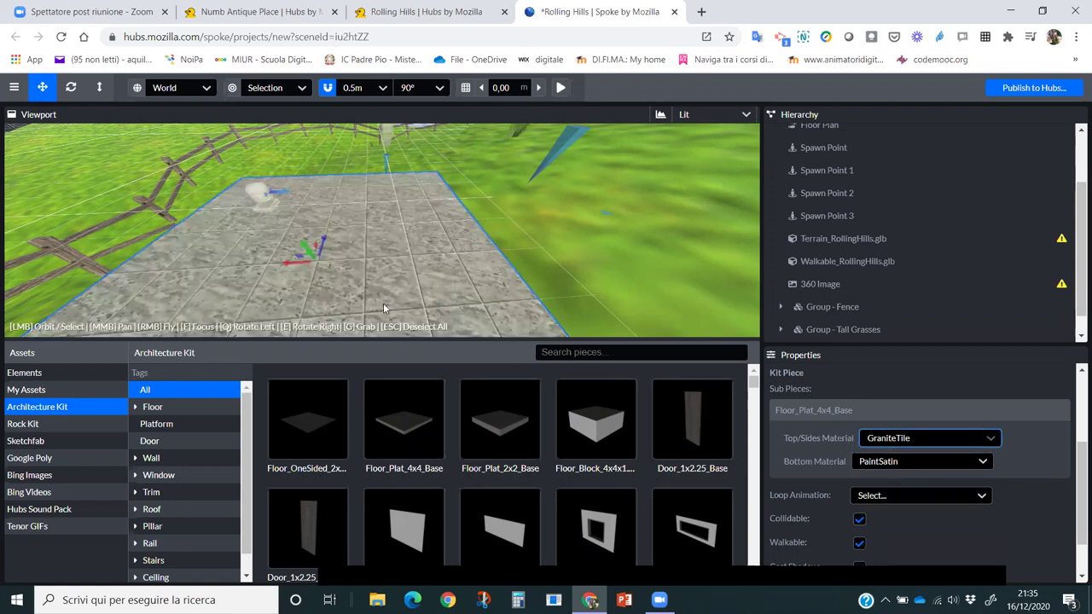
# Step: Set the 360 Image's scale to 200 on the X, Y and Z axes
pyautogui.moveTo(433, 285); pyautogui.dragTo(380, 245)
pyautogui.scroll(-10, 380, 245)
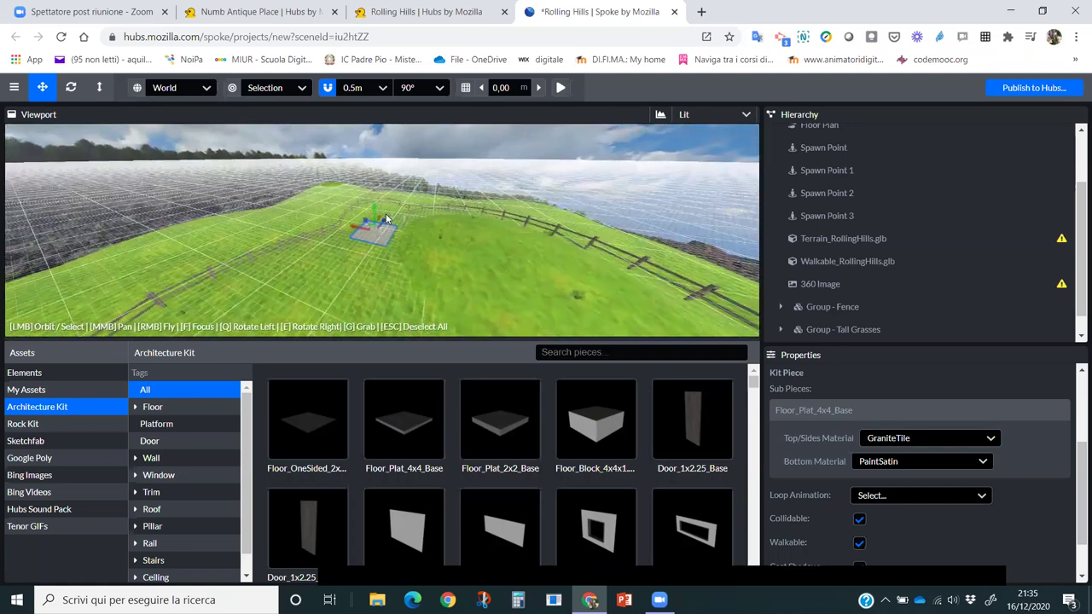
pyautogui.scroll(5, 450, 236)
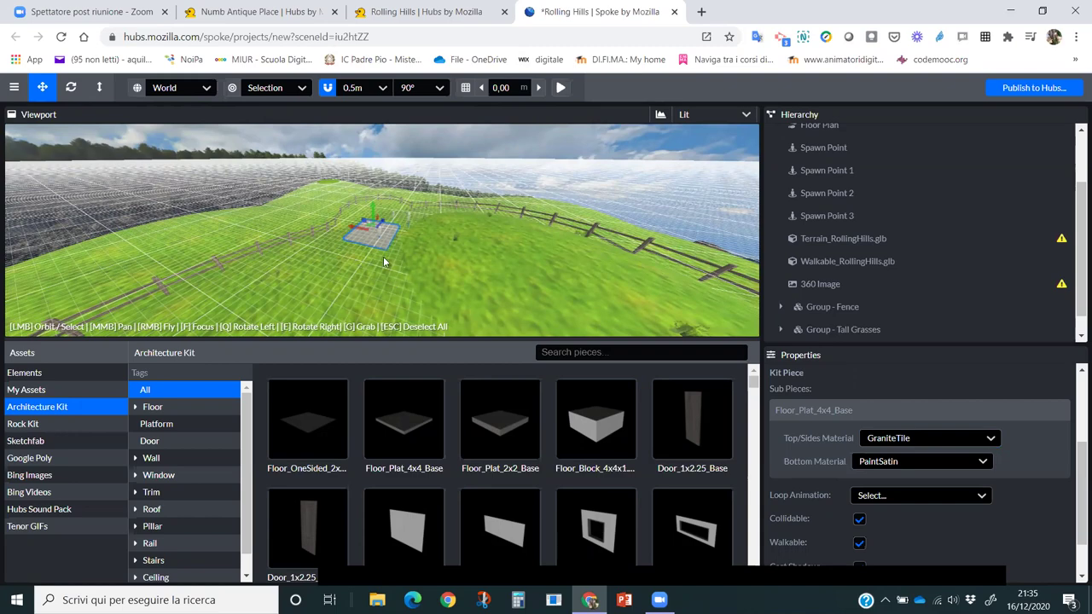
pyautogui.scroll(10, 404, 271)
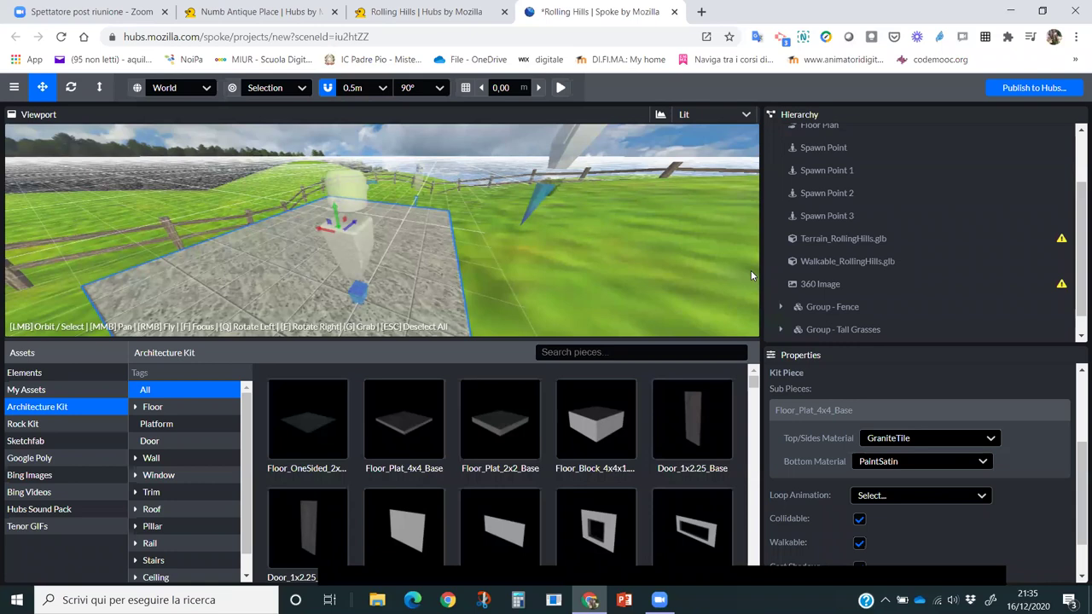
pyautogui.click(809, 288)
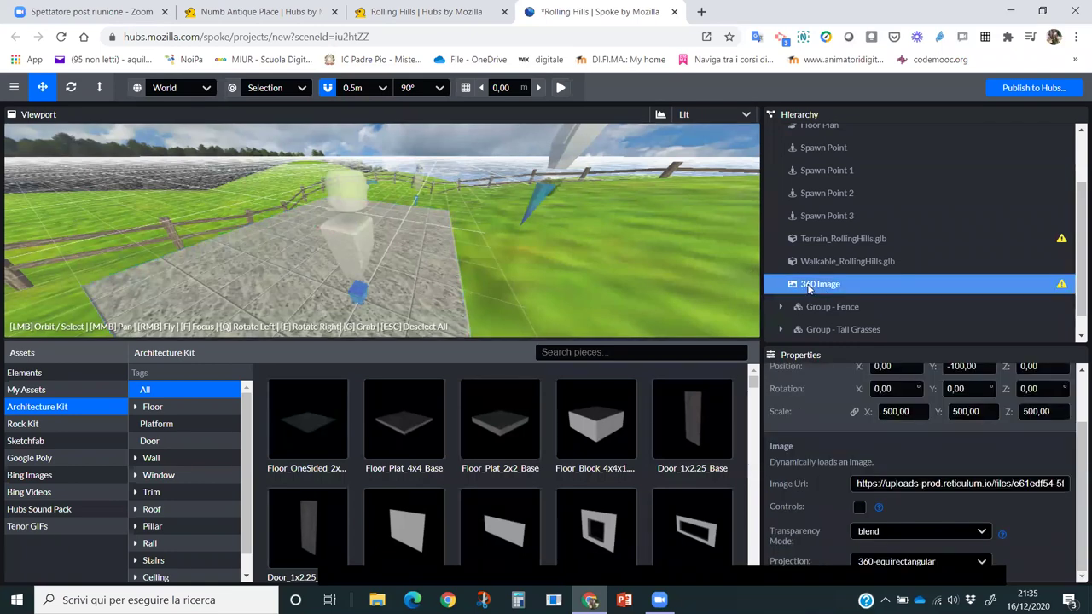
pyautogui.click(898, 411)
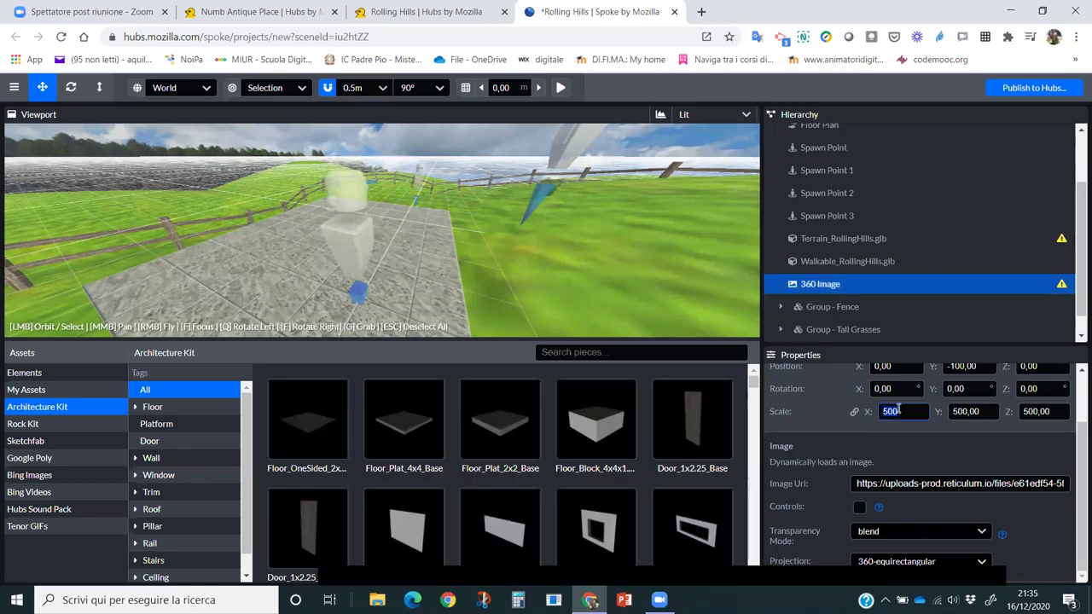
pyautogui.write('200,')
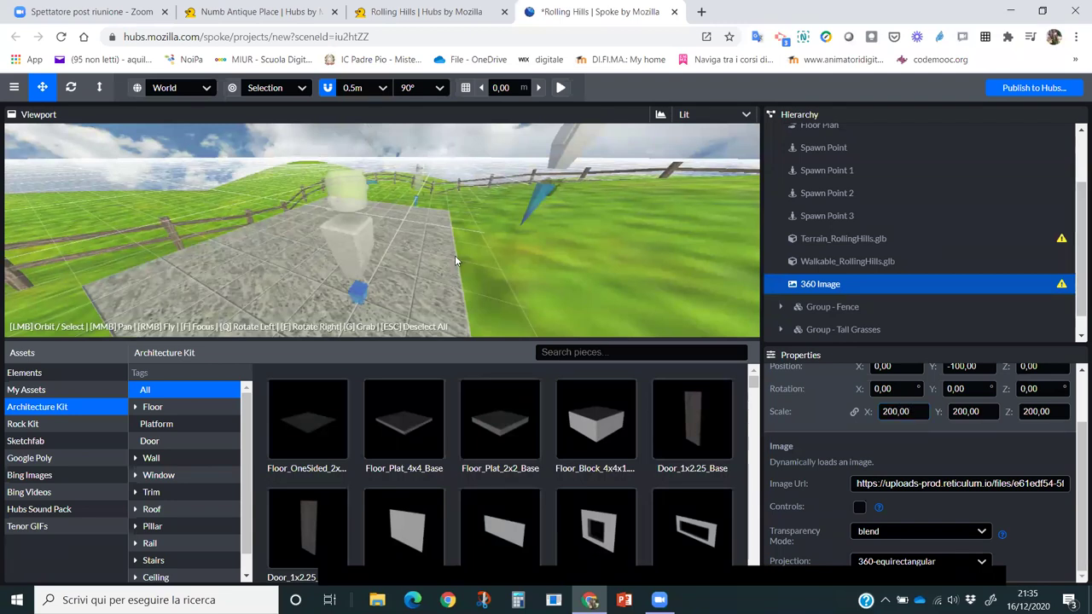
# Step: Examine how the rescaled panorama sphere encloses the hills, from both inside and outside
pyautogui.scroll(-10, 456, 229)
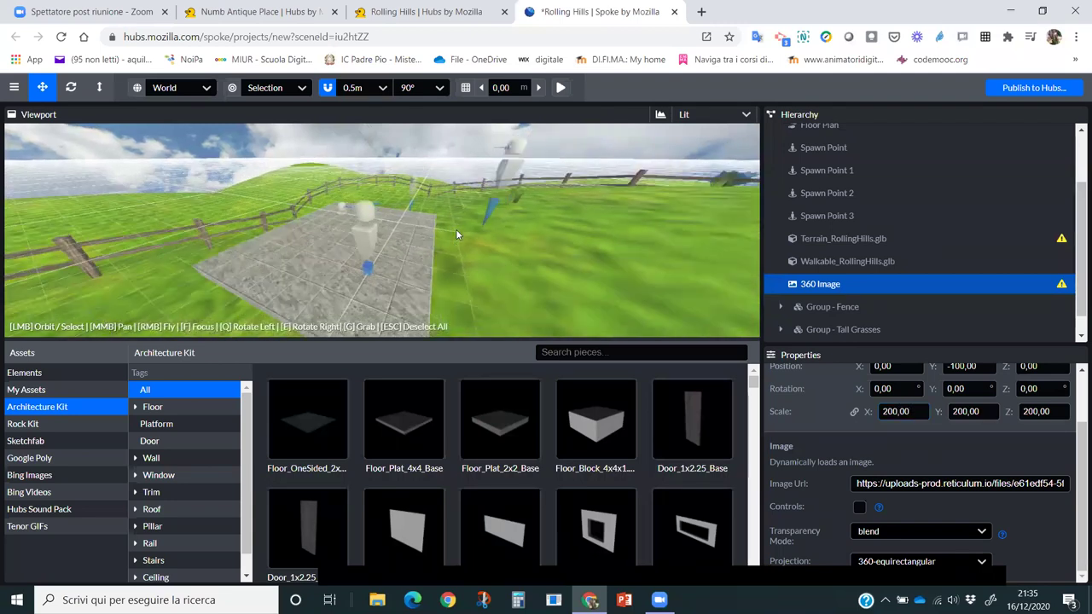
pyautogui.scroll(-10, 456, 230)
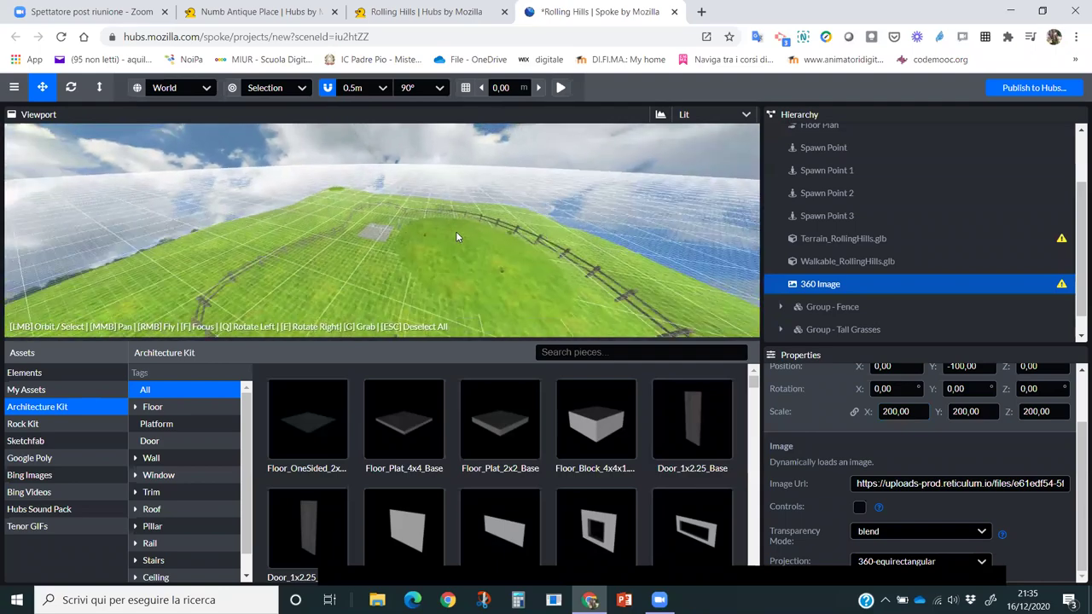
pyautogui.scroll(-8, 455, 236)
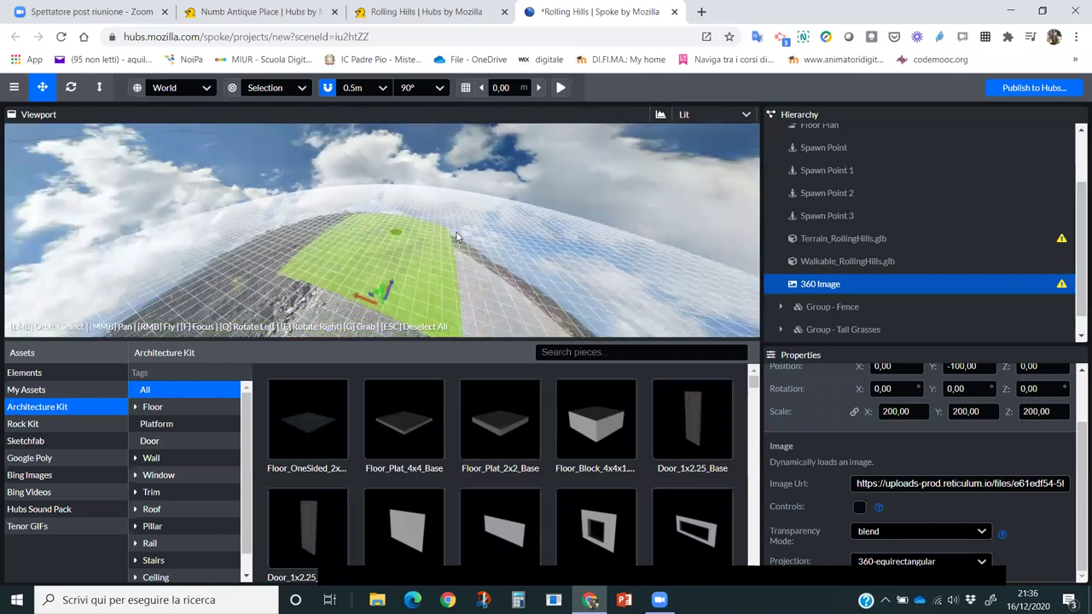
pyautogui.moveTo(441, 252); pyautogui.dragTo(490, 177)
pyautogui.scroll(-5, 489, 175)
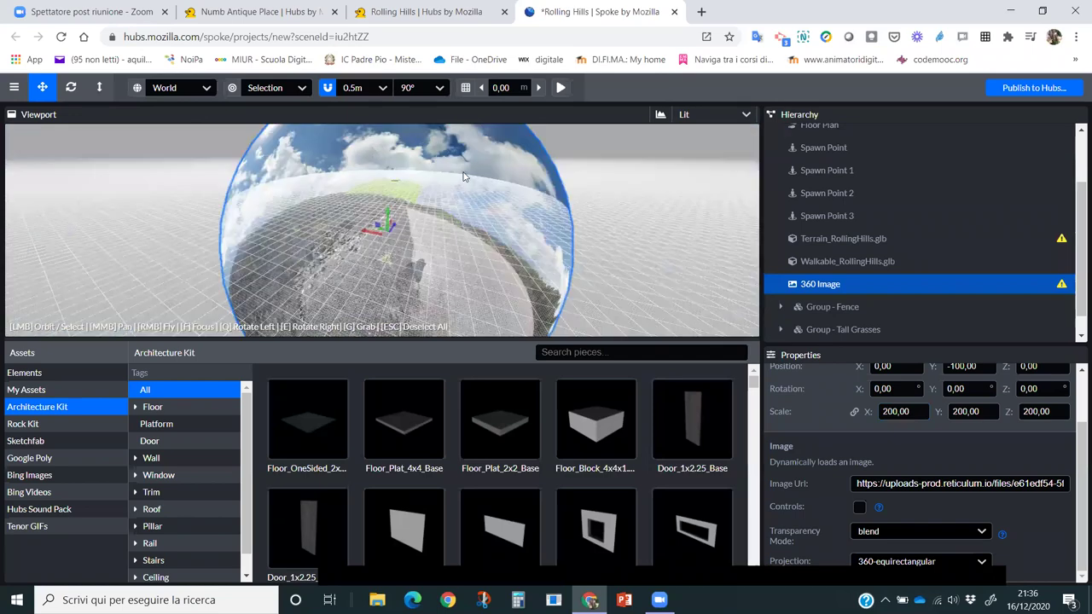
pyautogui.scroll(3, 478, 185)
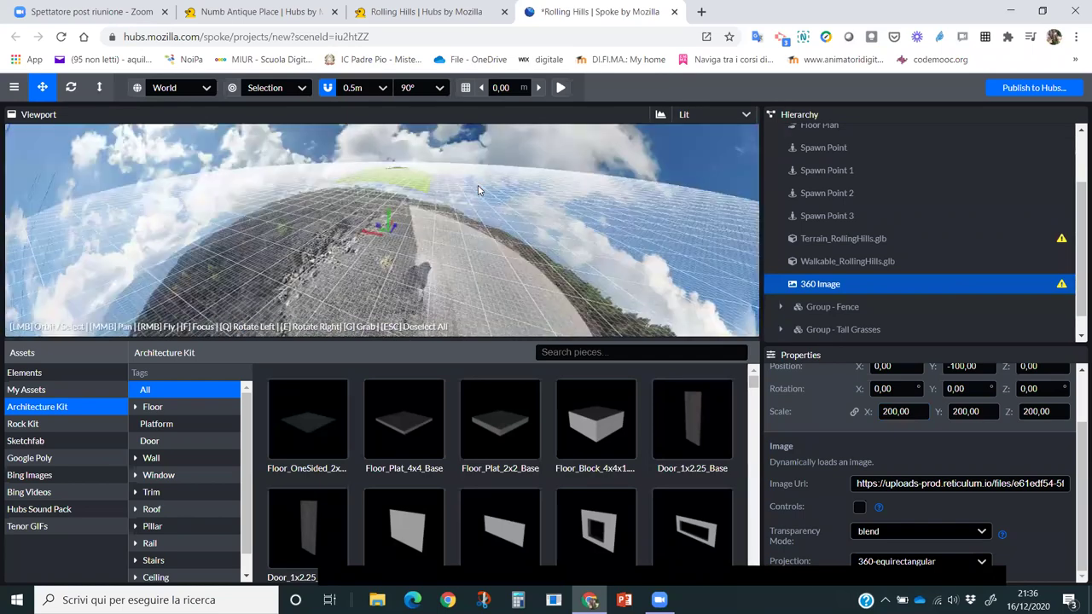
pyautogui.scroll(-3, 478, 186)
pyautogui.scroll(1, 478, 185)
pyautogui.scroll(2, 478, 186)
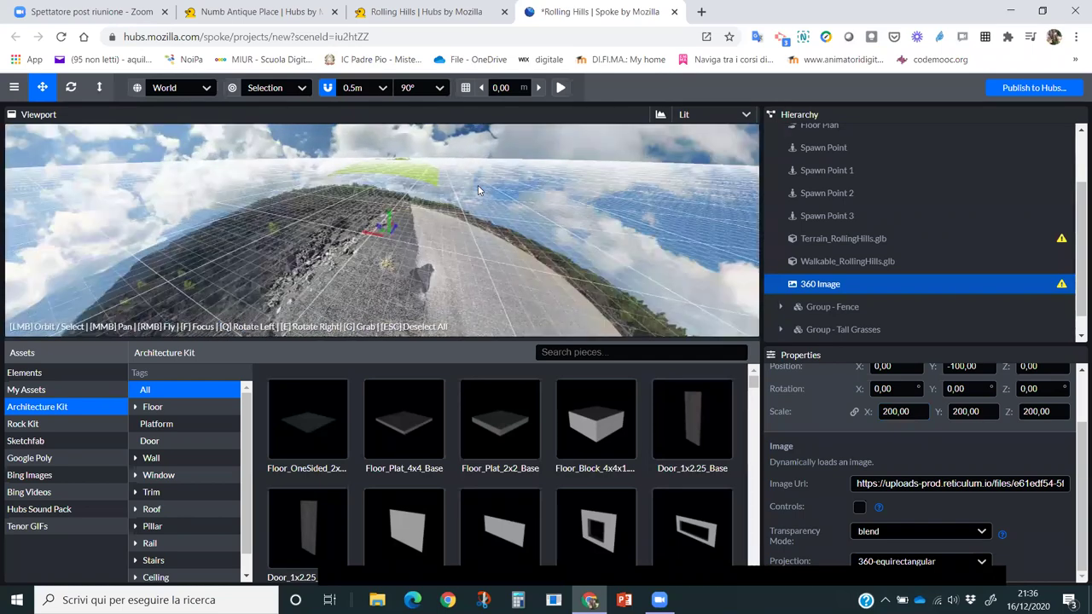
# Step: Raise the 360 Image sphere along its vertical axis to a Y position of -2
pyautogui.scroll(-3, 478, 185)
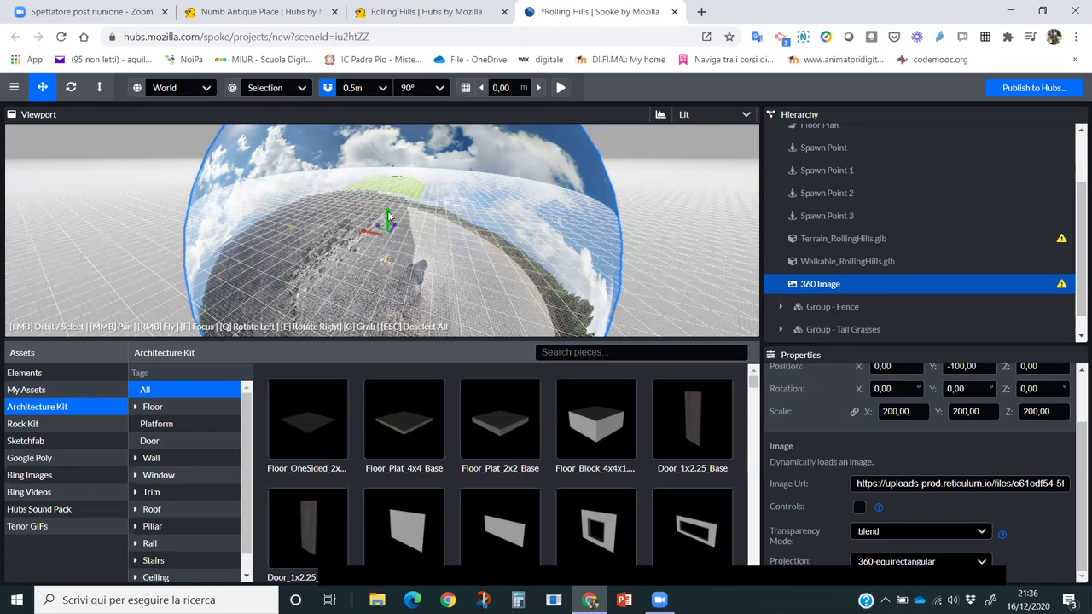
pyautogui.moveTo(387, 208); pyautogui.dragTo(390, 145)
pyautogui.scroll(-5, 511, 222)
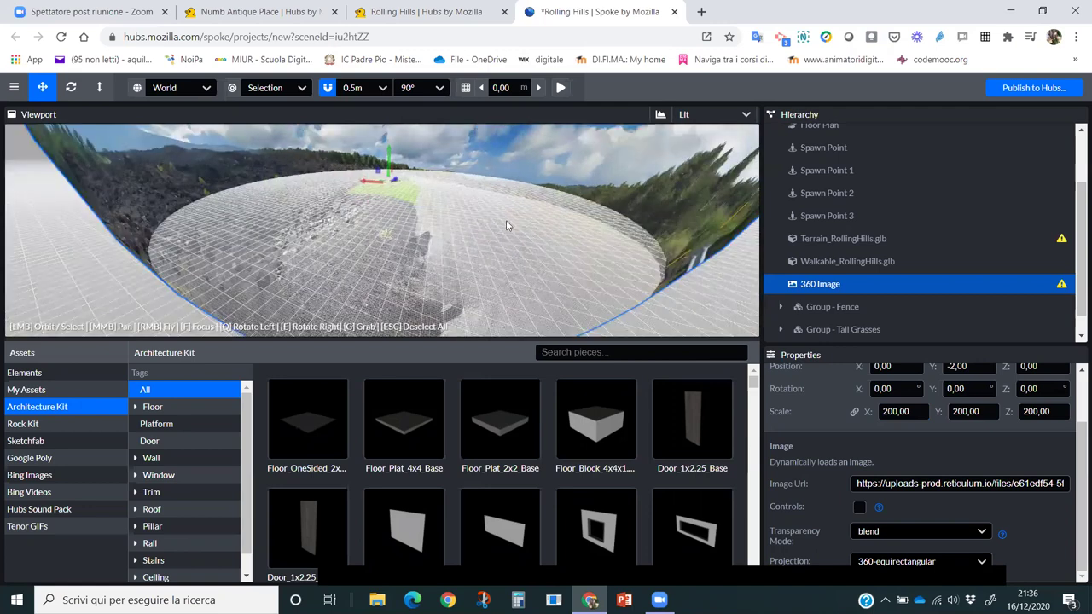
# Step: Raise the 360 Image sphere along its vertical axis to a Y position of 30
pyautogui.moveTo(390, 163); pyautogui.dragTo(389, 130)
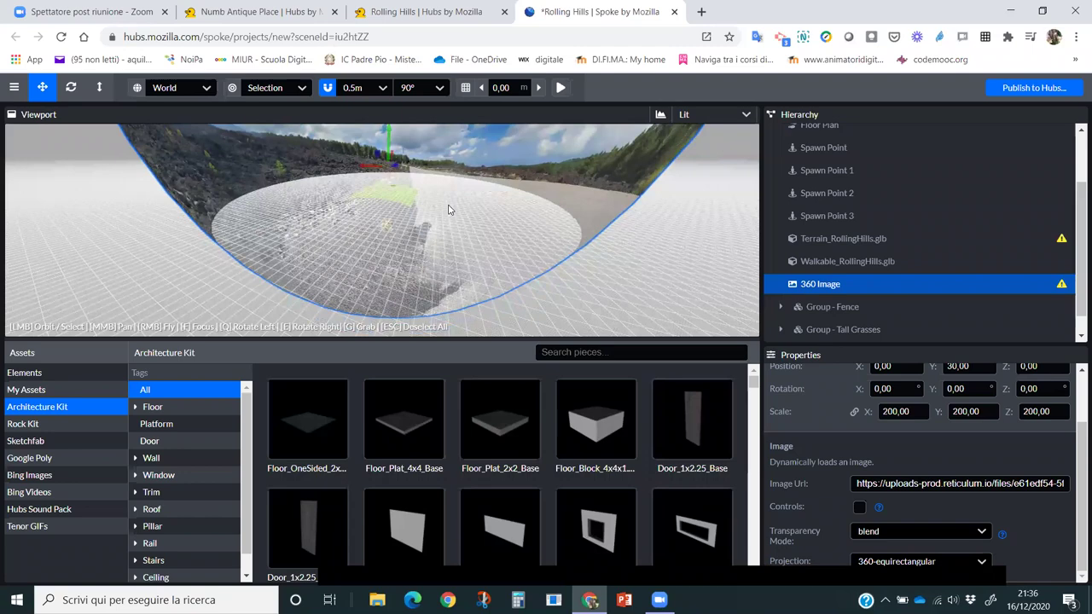
pyautogui.scroll(2, 450, 213)
pyautogui.scroll(2, 457, 228)
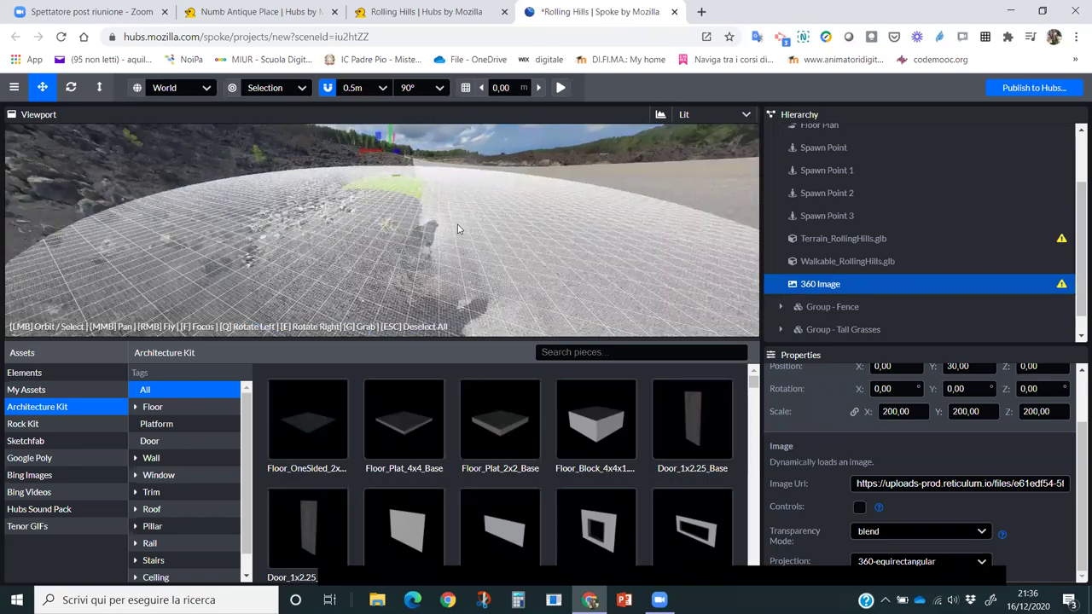
pyautogui.press('d')
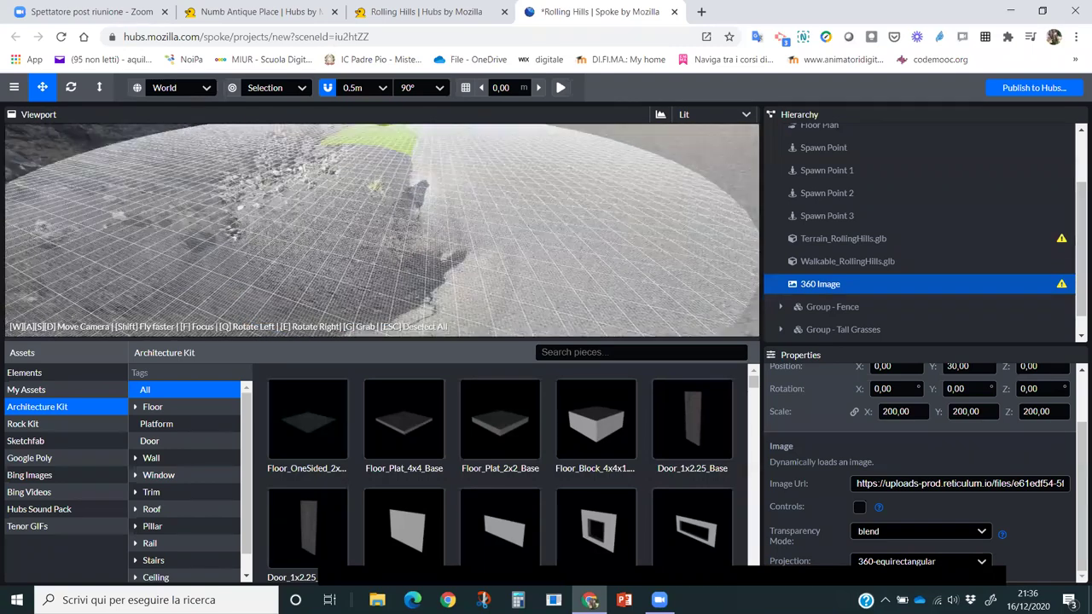
# Step: Examine how the raised panorama lines up with the ground grid and the green hill terrain, from near and far
pyautogui.moveTo(482, 234); pyautogui.dragTo(454, 229, button='right')
pyautogui.scroll(-3, 455, 228)
pyautogui.scroll(5, 456, 228)
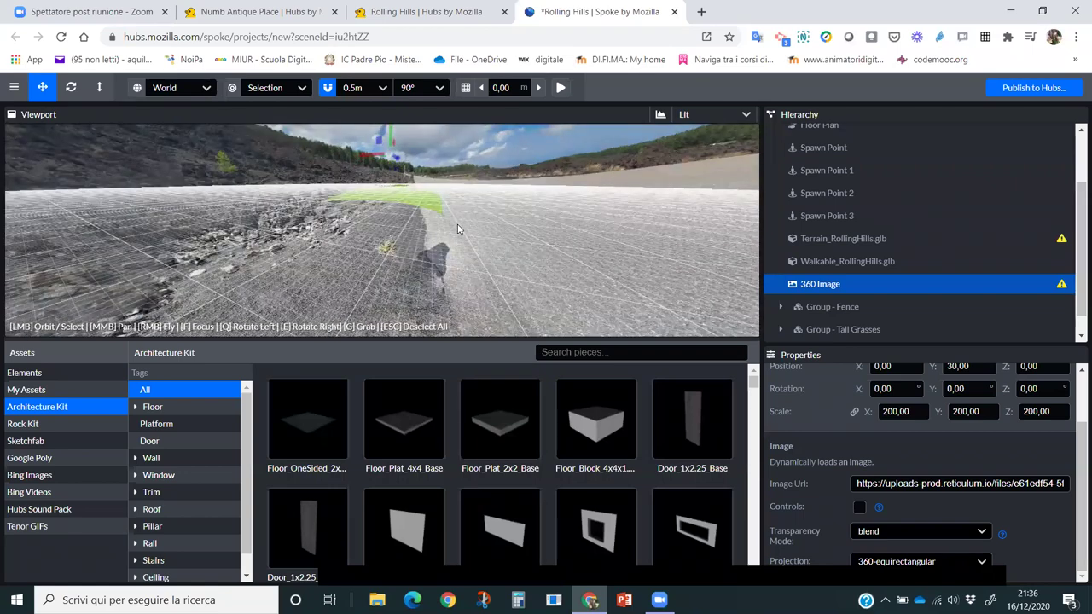
pyautogui.scroll(2, 457, 229)
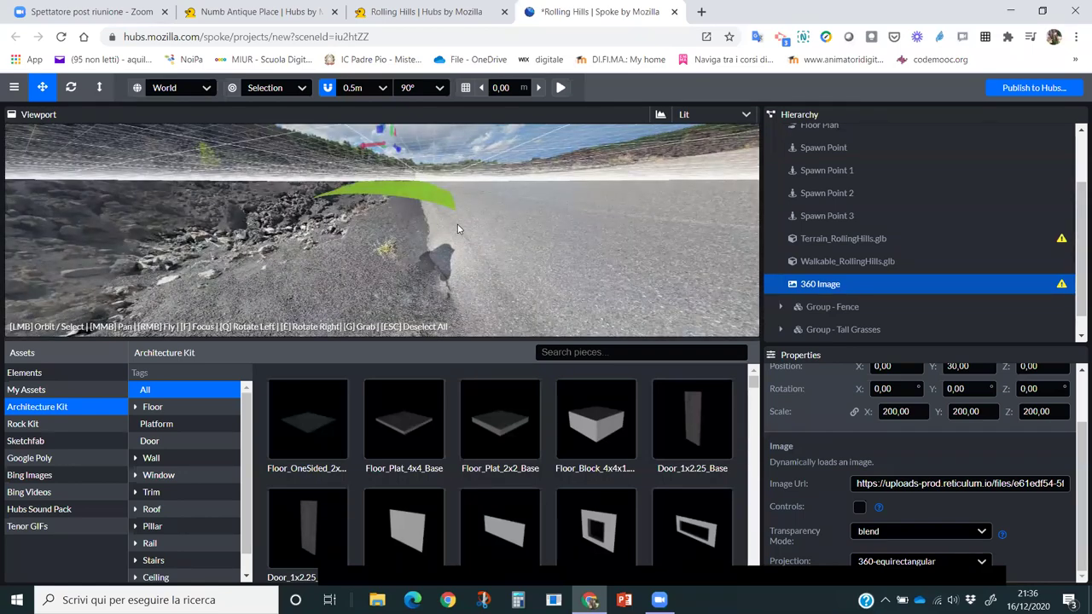
pyautogui.scroll(-2, 462, 228)
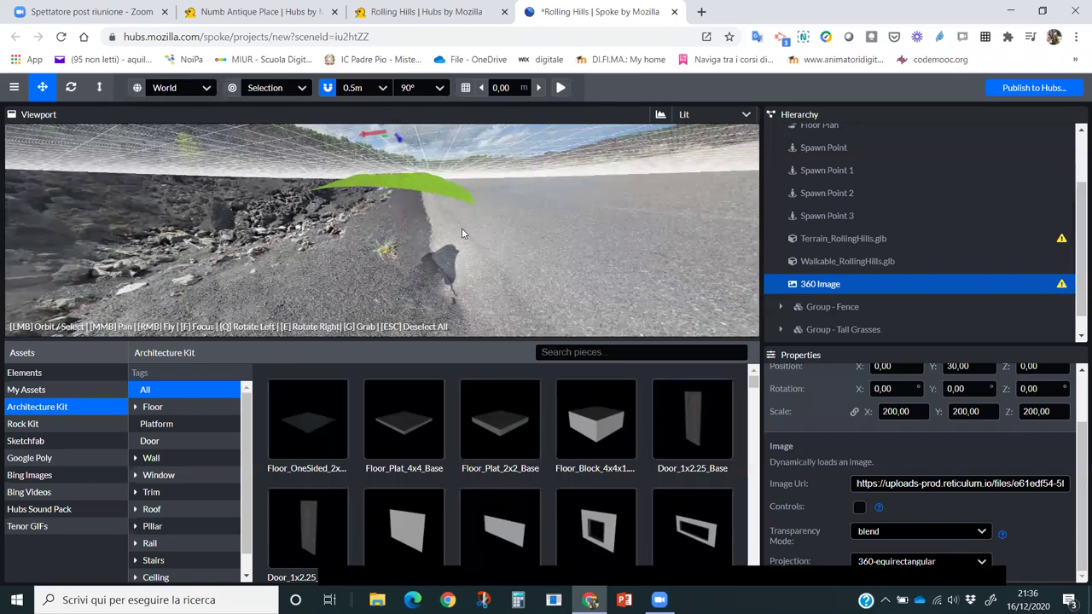
pyautogui.scroll(-2, 462, 228)
pyautogui.scroll(2, 444, 229)
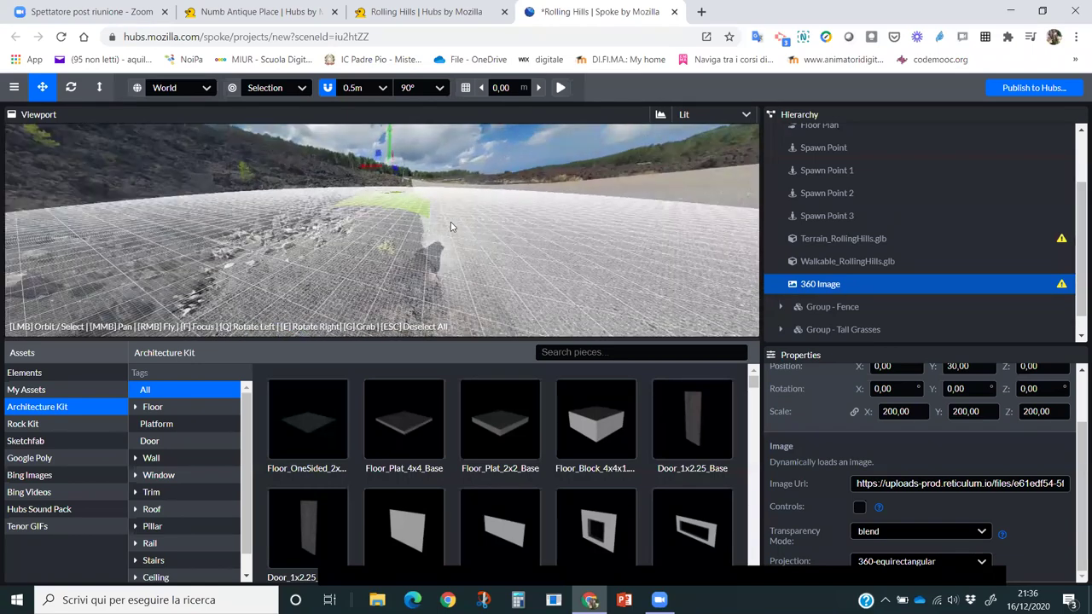
pyautogui.moveTo(434, 230); pyautogui.dragTo(434, 229, button='right')
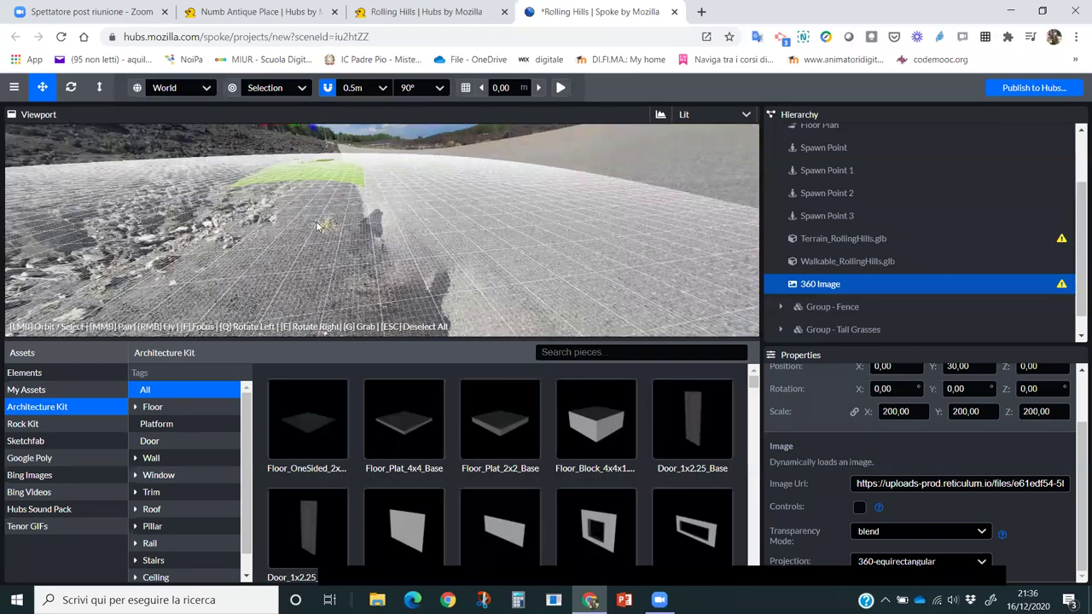
pyautogui.scroll(1, 316, 226)
pyautogui.scroll(-1, 317, 226)
pyautogui.scroll(-1, 316, 226)
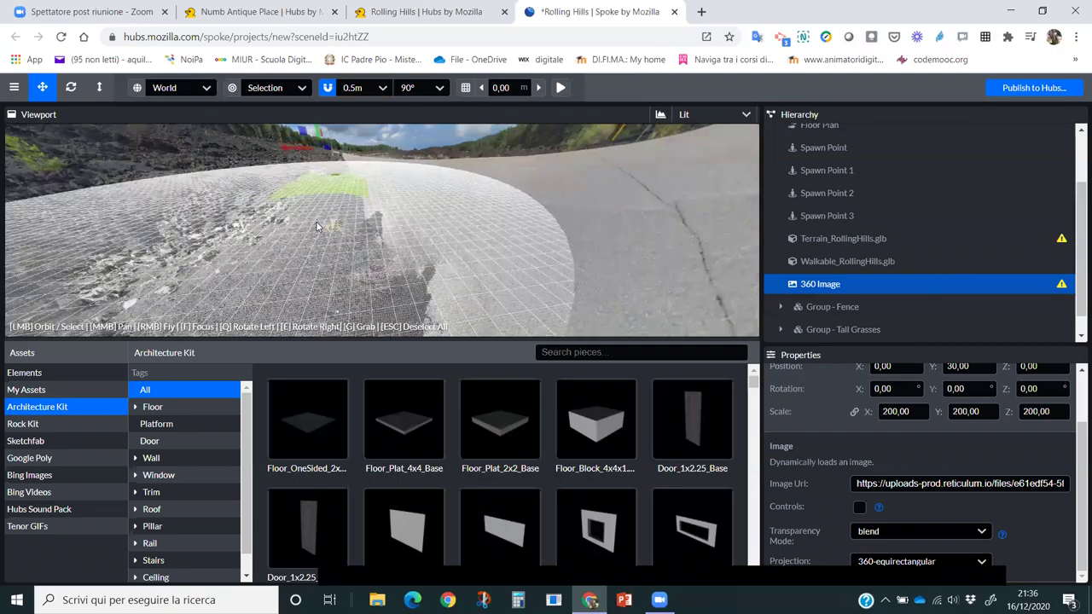
pyautogui.scroll(-1, 316, 226)
pyautogui.scroll(3, 315, 226)
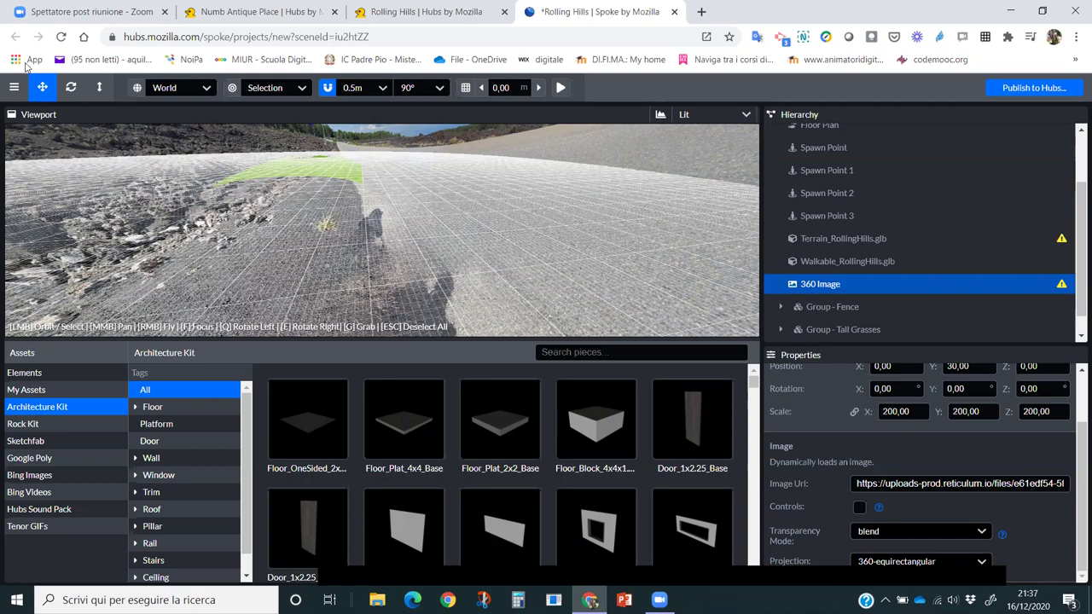
# Step: Leave the Rolling Hills project for the projects list, discarding its unsaved changes
pyautogui.click(17, 92)
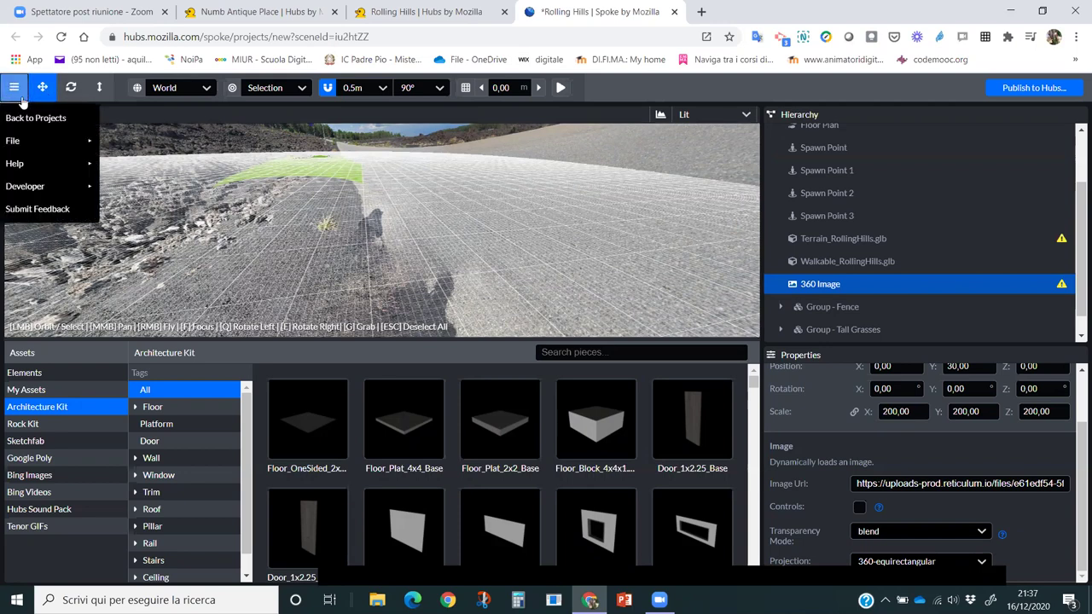
pyautogui.click(28, 121)
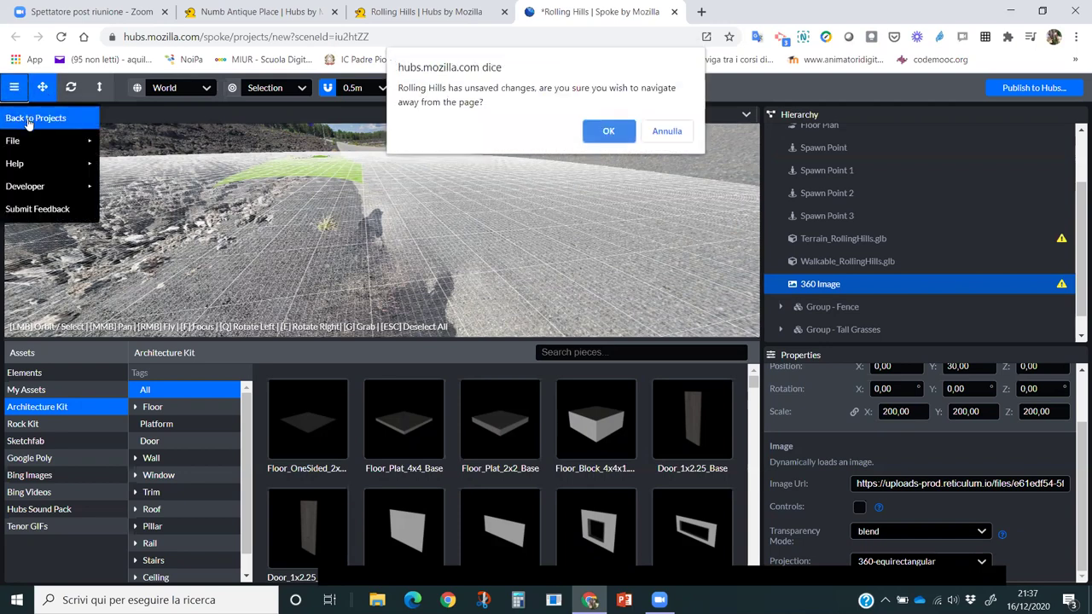
pyautogui.click(607, 133)
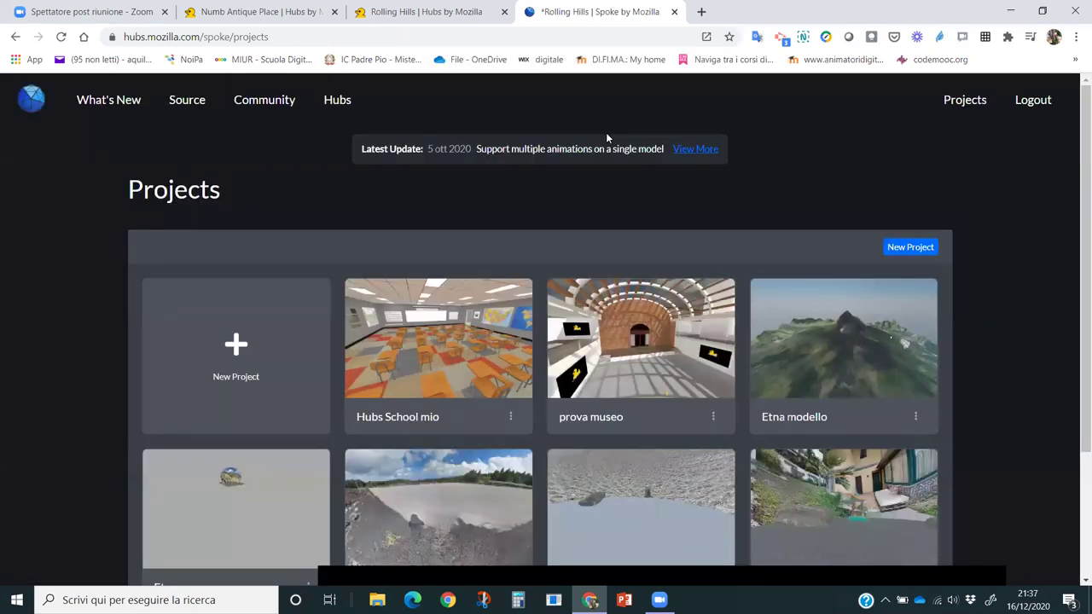
# Step: Start a new project from the Holiday Party 2020 - Christmas Version scene, found by searching the scenes for "holiday"
pyautogui.click(910, 247)
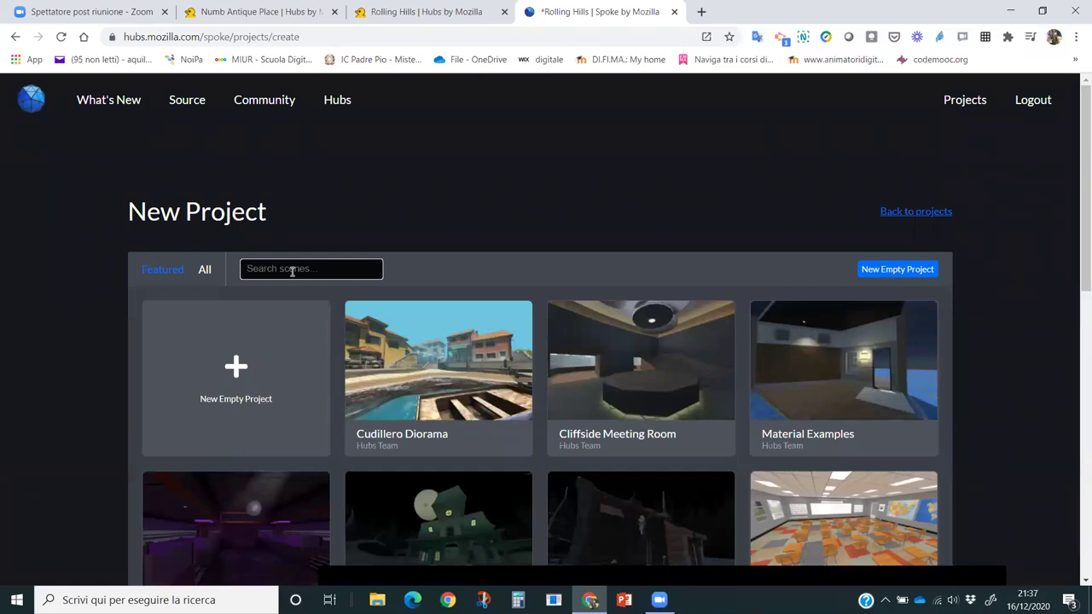
pyautogui.write('hol')
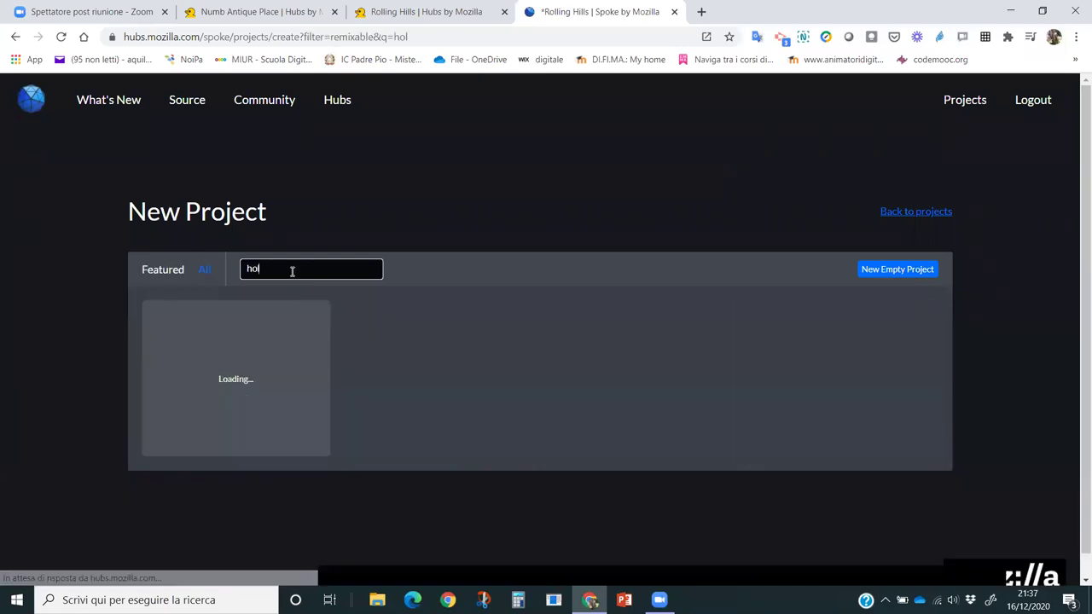
pyautogui.write('i')
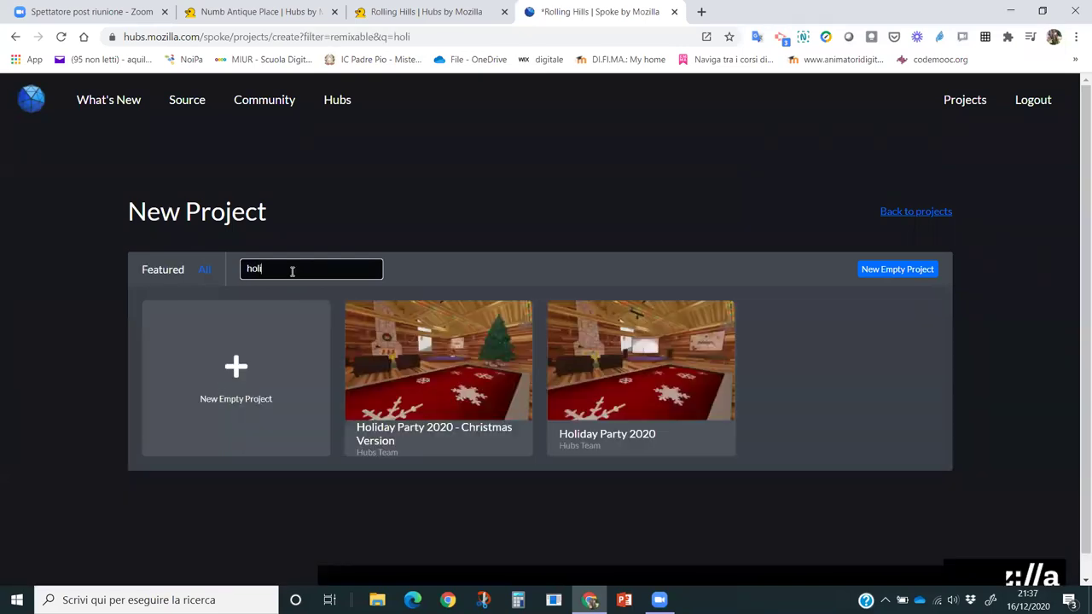
pyautogui.write('day')
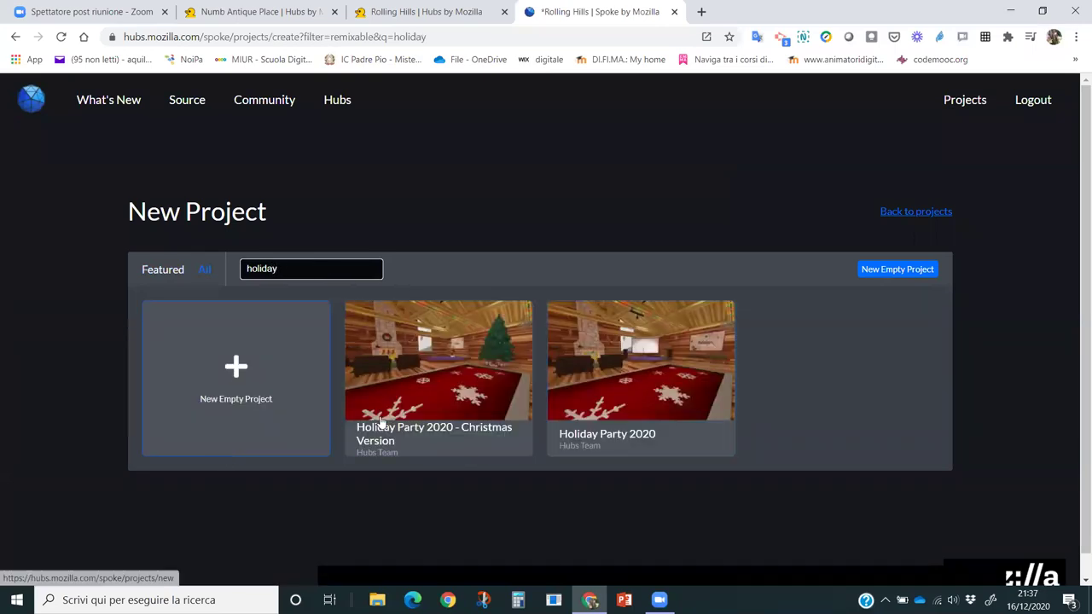
pyautogui.click(452, 380)
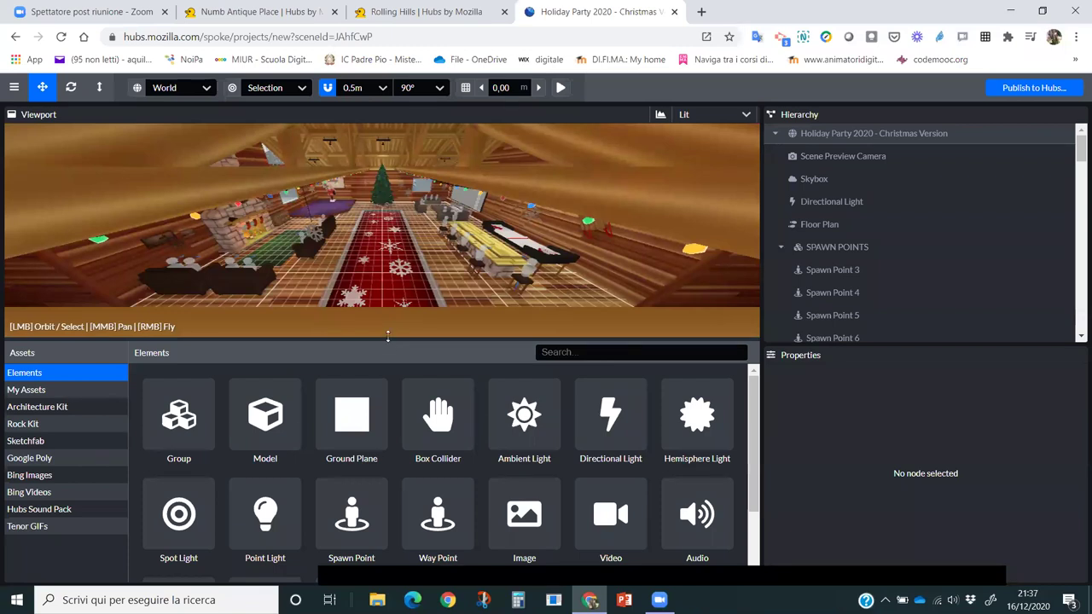
# Step: Enlarge the viewport to show more of the decorated cabin and save the Christmas scene as a project
pyautogui.moveTo(387, 336); pyautogui.dragTo(394, 503)
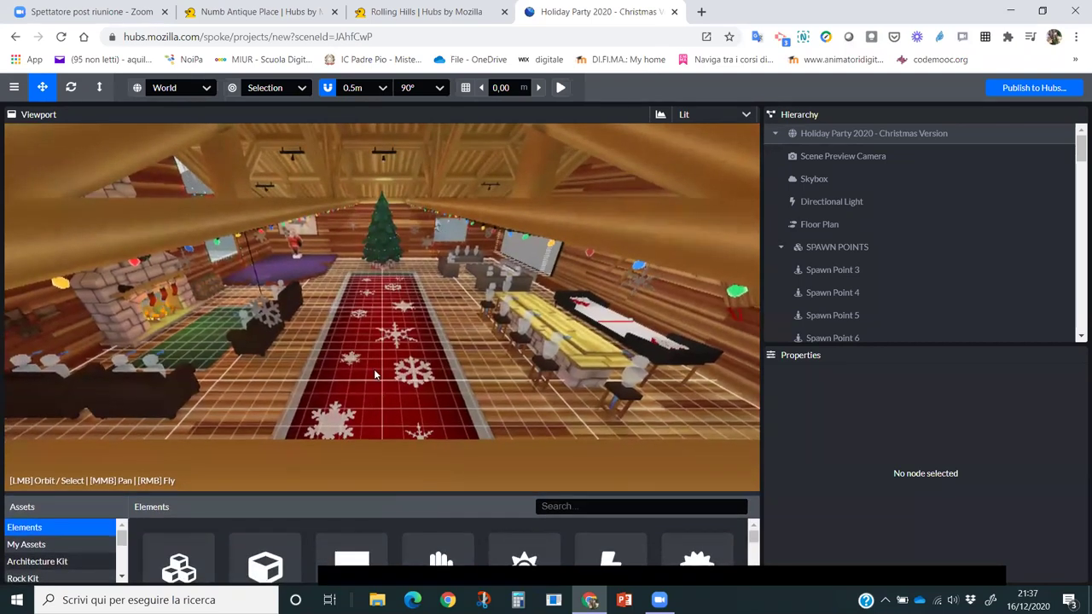
pyautogui.scroll(3, 373, 374)
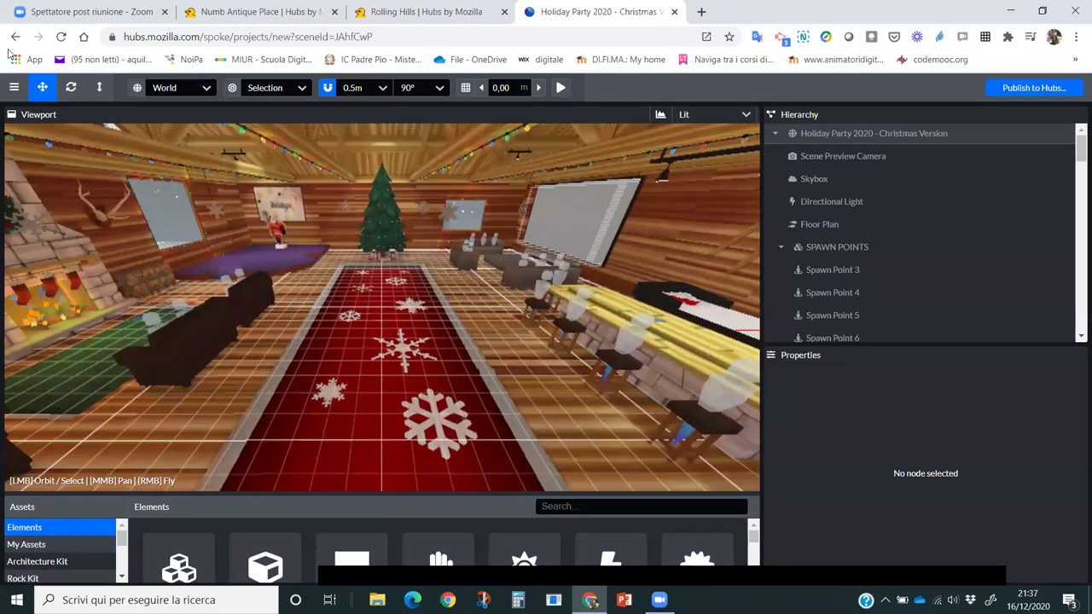
pyautogui.click(14, 87)
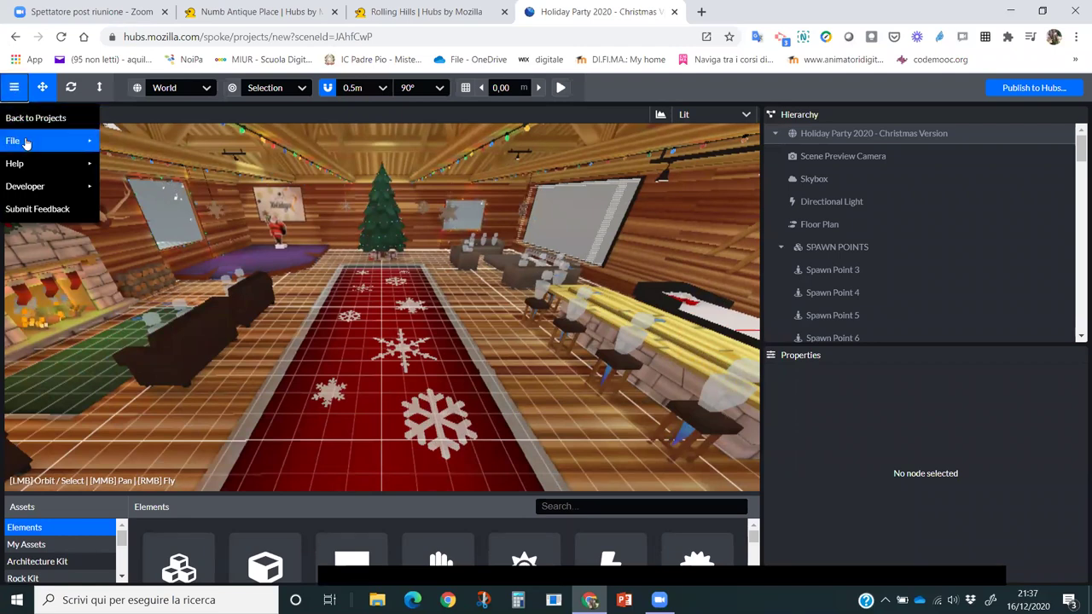
pyautogui.moveTo(26, 142)
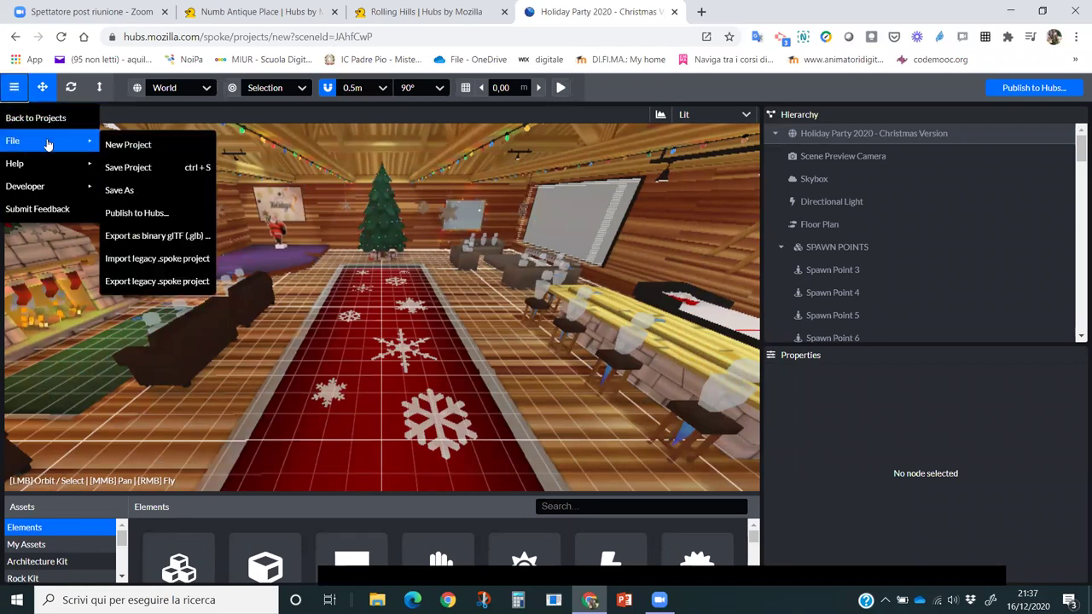
pyautogui.click(128, 167)
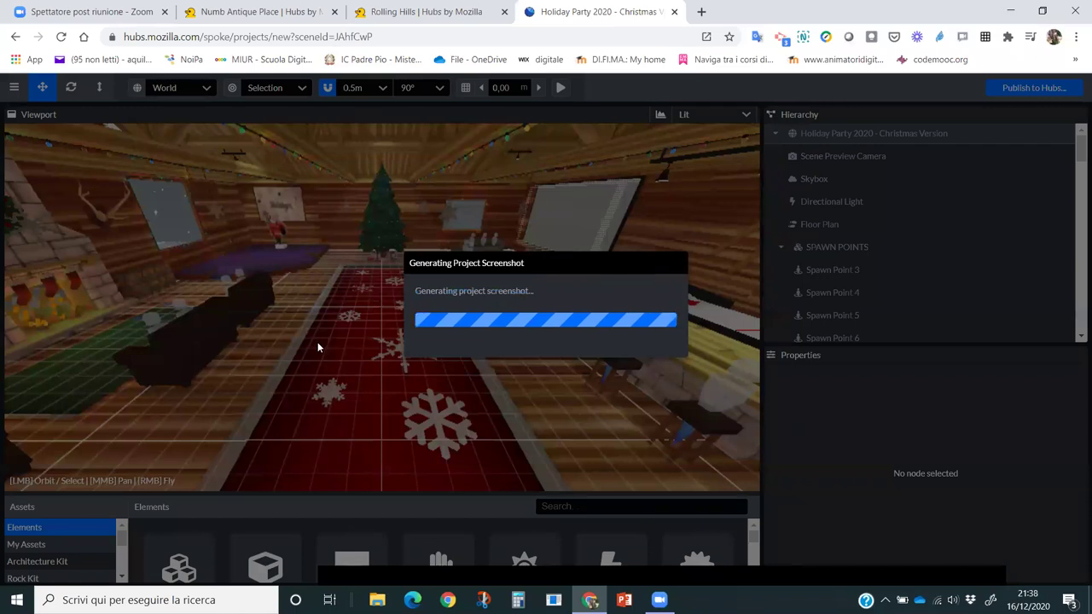
pyautogui.click(718, 417)
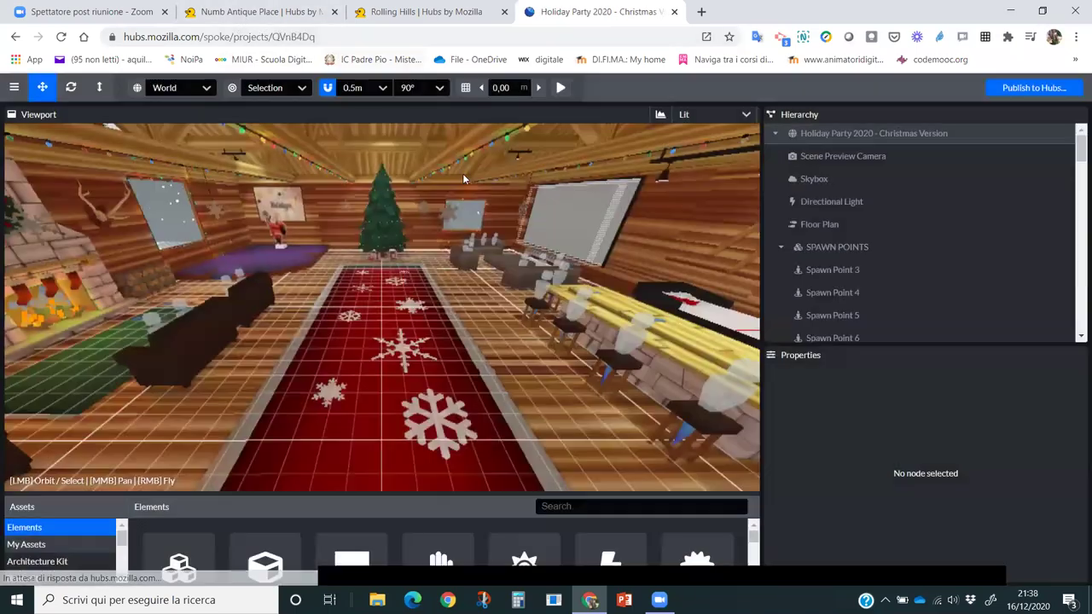
# Step: Publish the Holiday Party 2020 - Christmas Version scene to Hubs and accept the performance check
pyautogui.click(1020, 90)
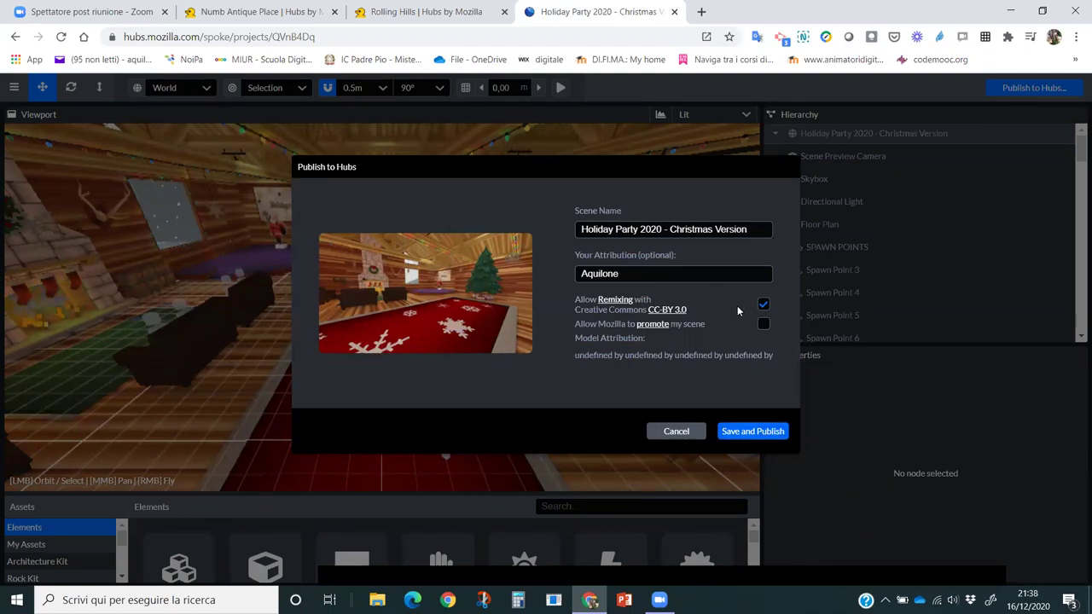
pyautogui.click(748, 433)
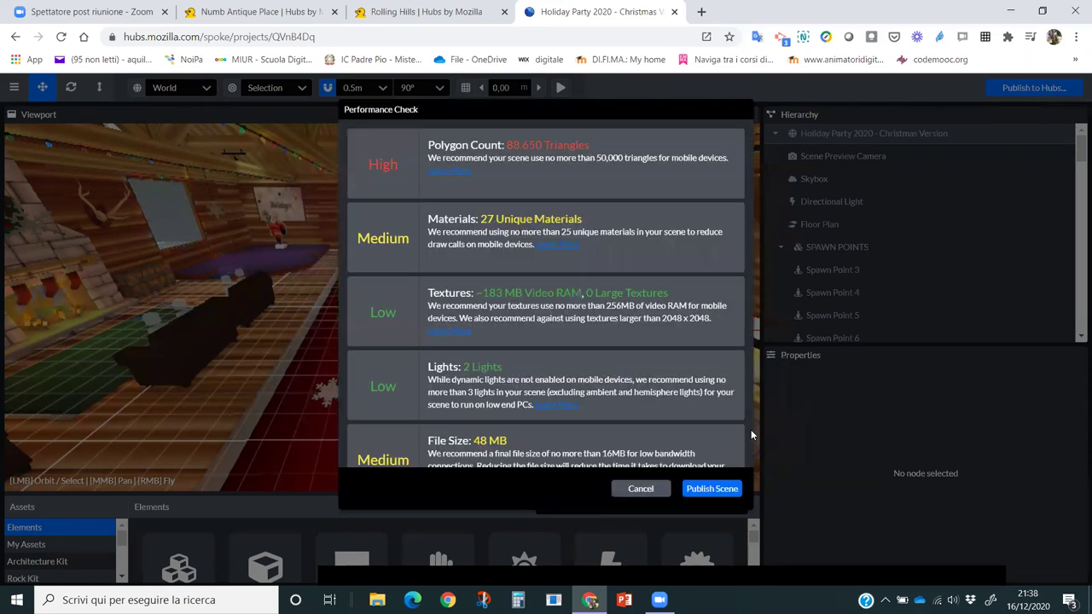
pyautogui.click(717, 489)
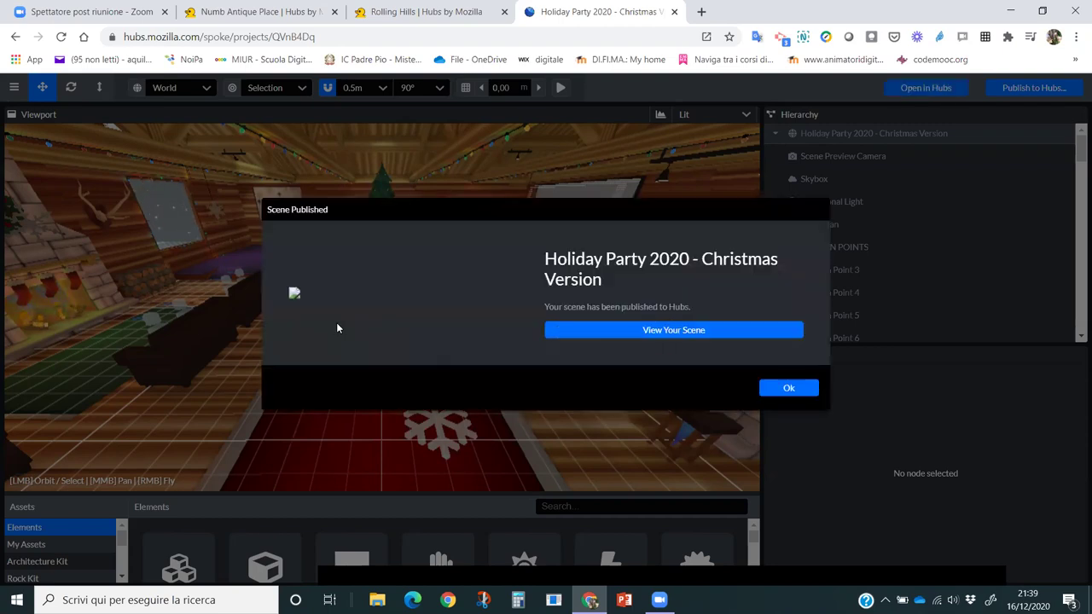
# Step: Open the published scene's page, select its web address for sharing in Zoom, and return to the Spoke editor
pyautogui.click(687, 332)
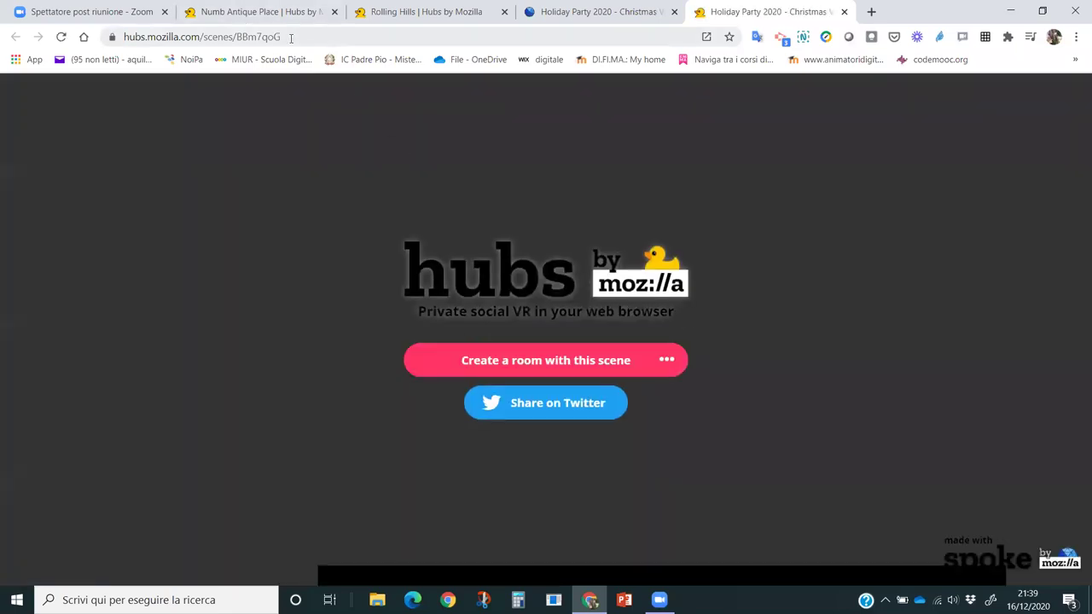
pyautogui.click(290, 37)
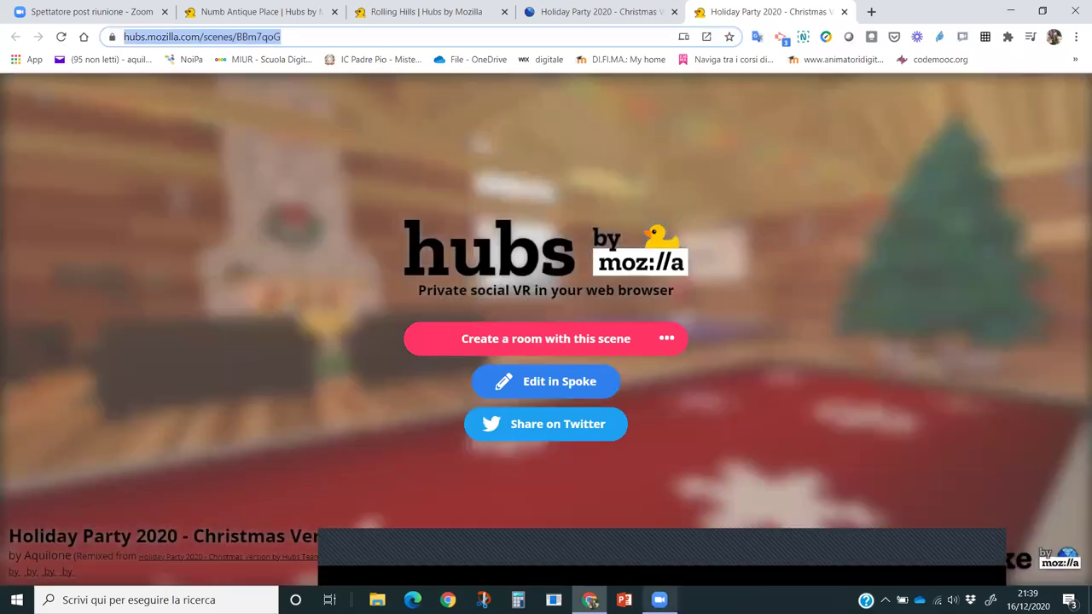
pyautogui.click(654, 595)
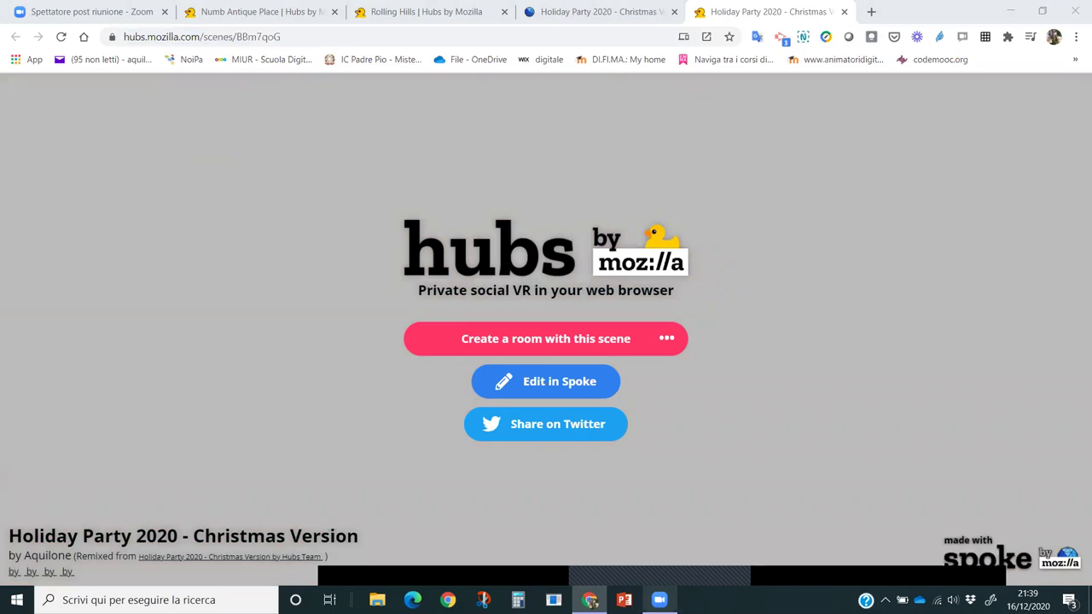
pyautogui.moveTo(640, 589)
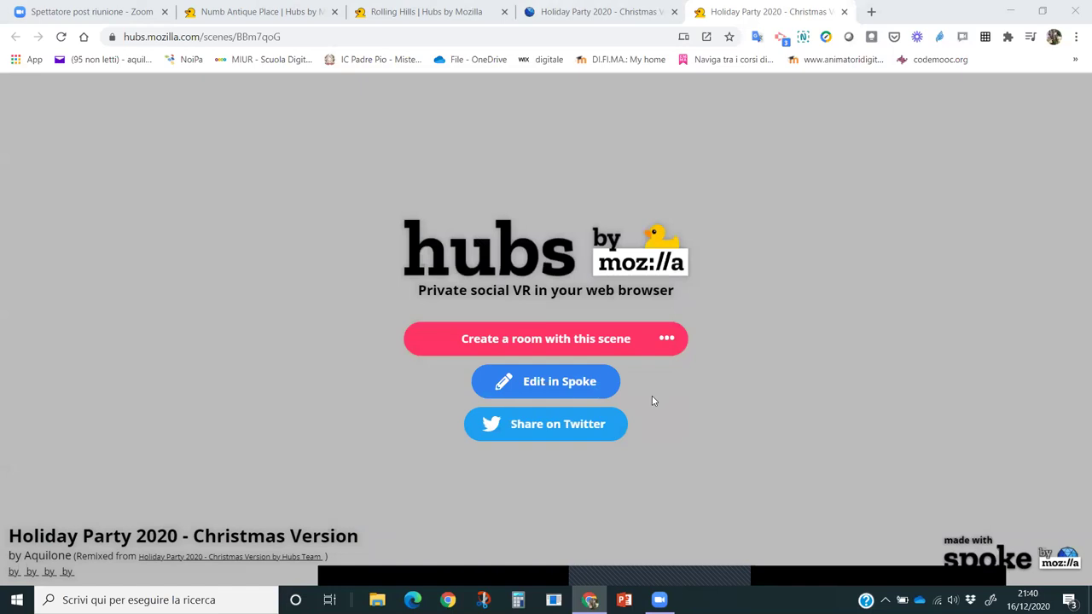
pyautogui.click(844, 14)
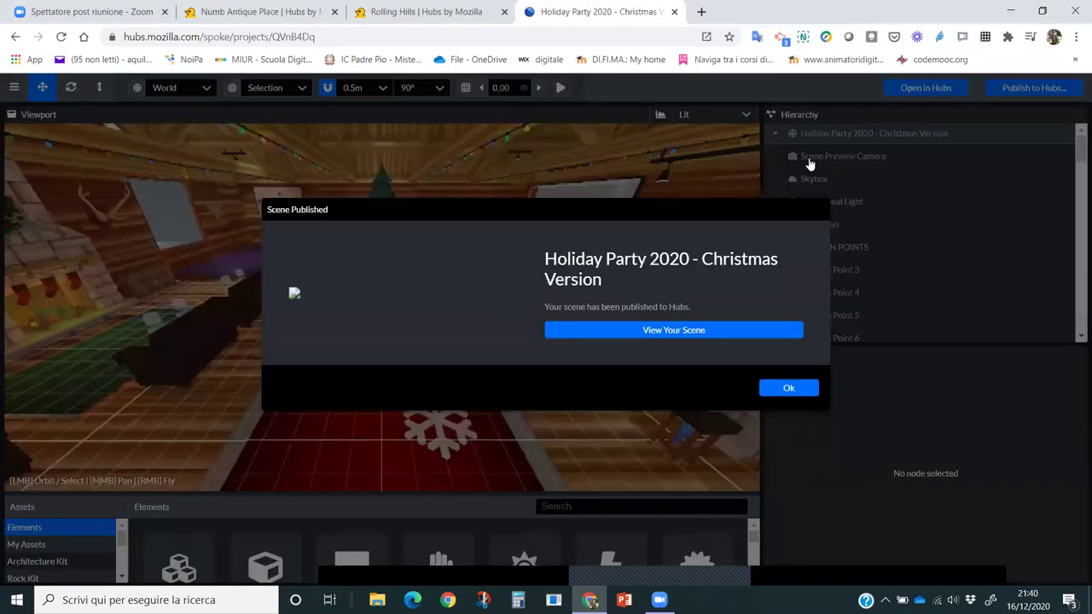
pyautogui.click(788, 389)
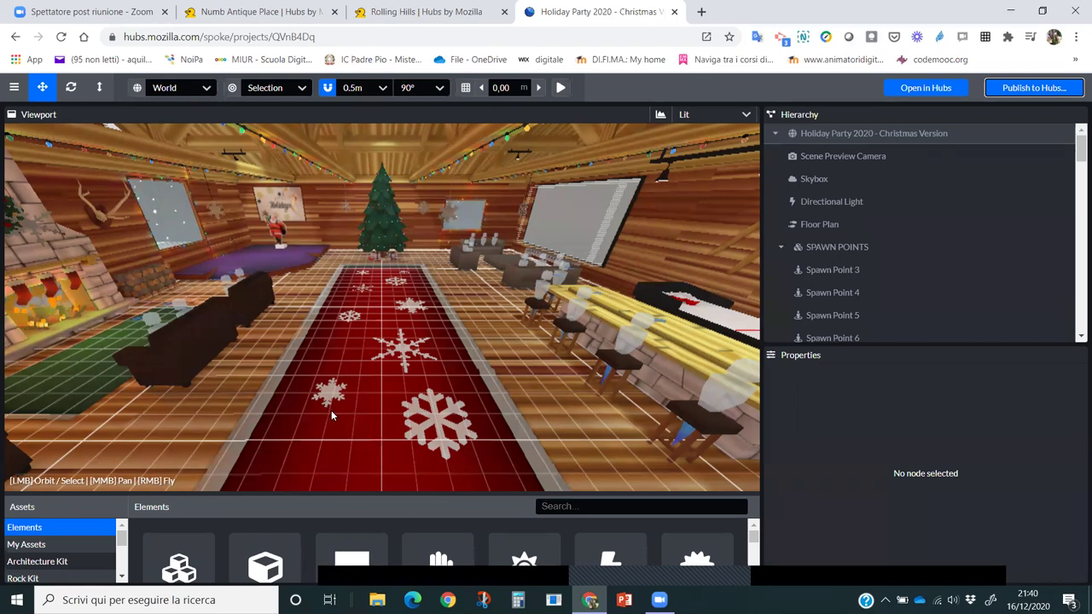
# Step: Add a Video element to the cabin's wooden wall beside the snowy window
pyautogui.moveTo(382, 307); pyautogui.dragTo(315, 332, button='right')
pyautogui.press('w')
pyautogui.press('w')
pyautogui.moveTo(243, 316); pyautogui.dragTo(349, 415, button='right')
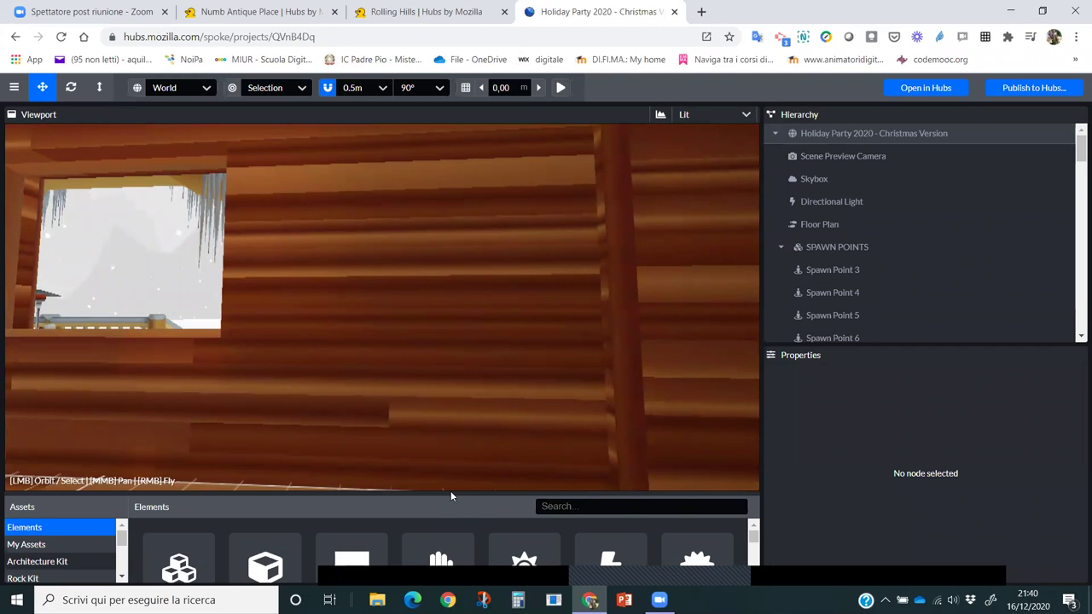
pyautogui.moveTo(450, 492); pyautogui.dragTo(462, 391)
pyautogui.scroll(-3, 471, 493)
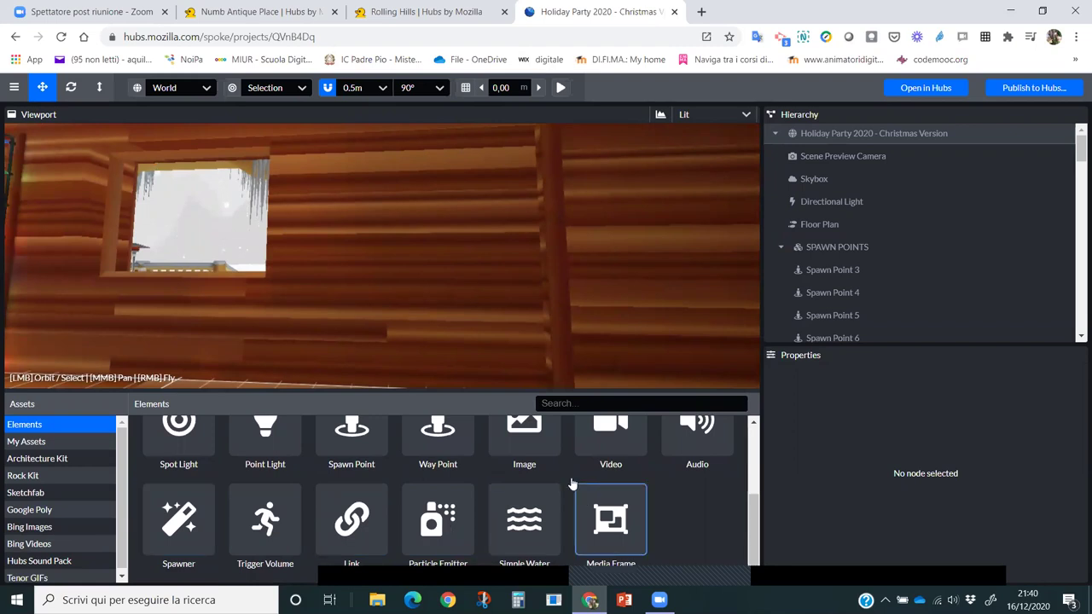
pyautogui.moveTo(607, 435); pyautogui.dragTo(363, 206)
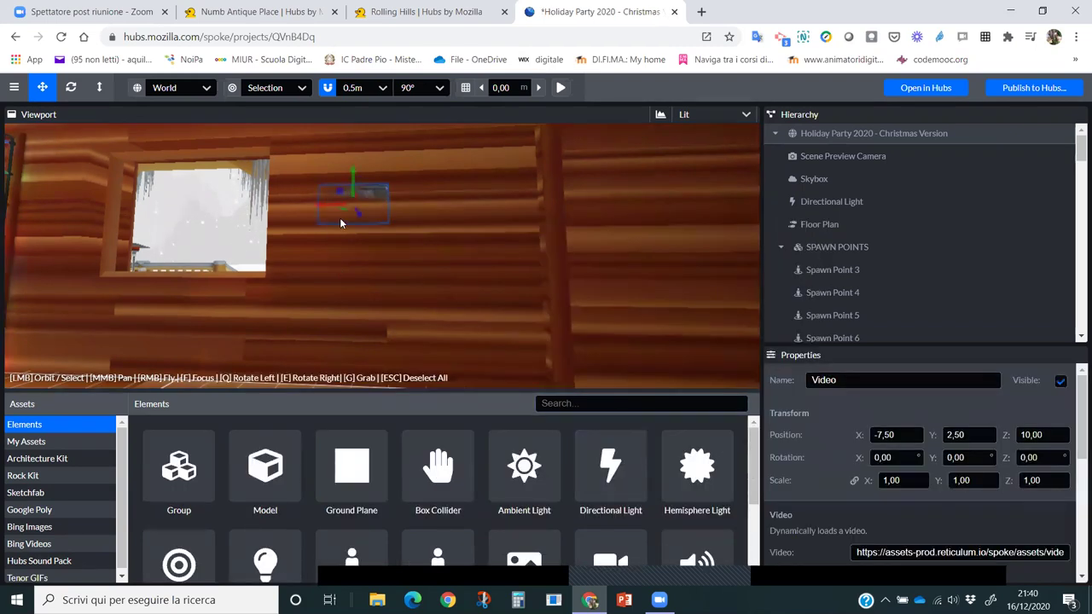
# Step: Bring the video forward from the wall to a Z position of 9.50
pyautogui.moveTo(352, 305); pyautogui.dragTo(322, 245, button='right')
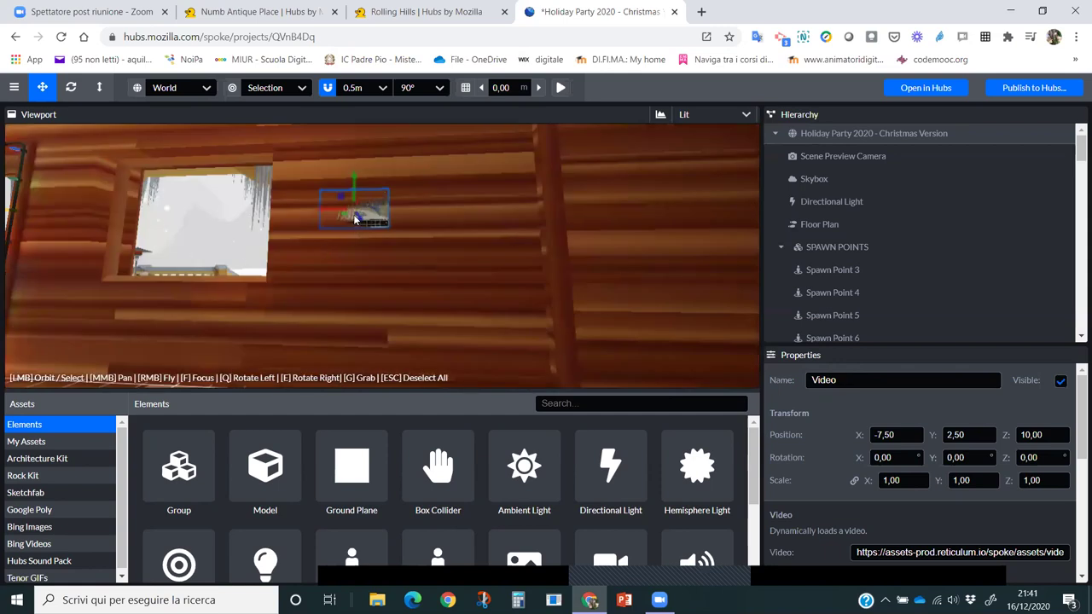
pyautogui.press('d')
pyautogui.moveTo(500, 175); pyautogui.dragTo(328, 224, button='right')
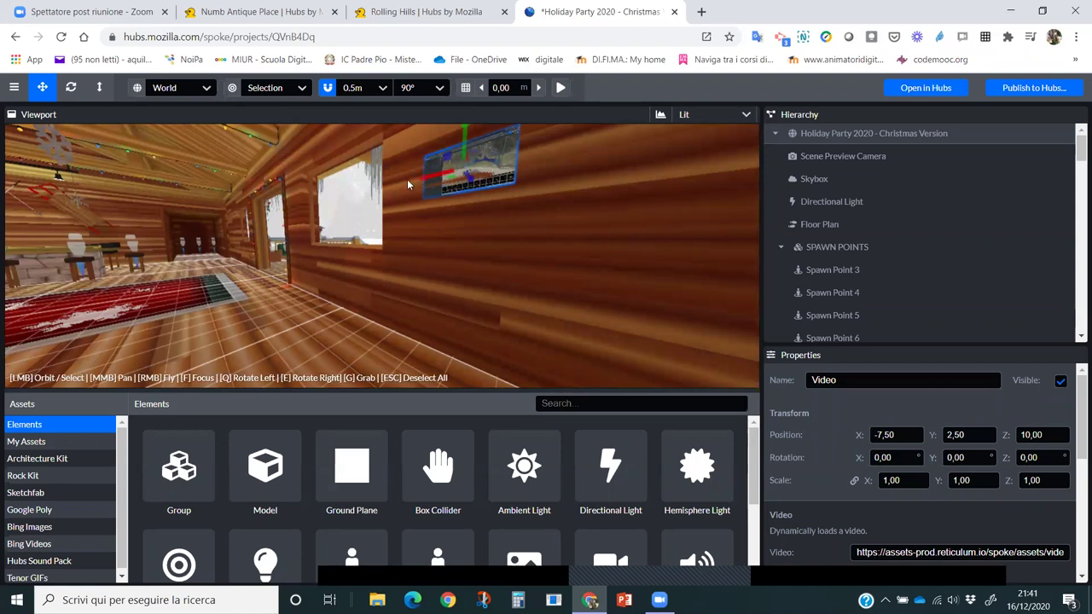
pyautogui.moveTo(470, 180)
pyautogui.mouseDown()
pyautogui.moveTo(474, 191)
pyautogui.moveTo(428, 198)
pyautogui.moveTo(459, 172)
pyautogui.mouseUp()
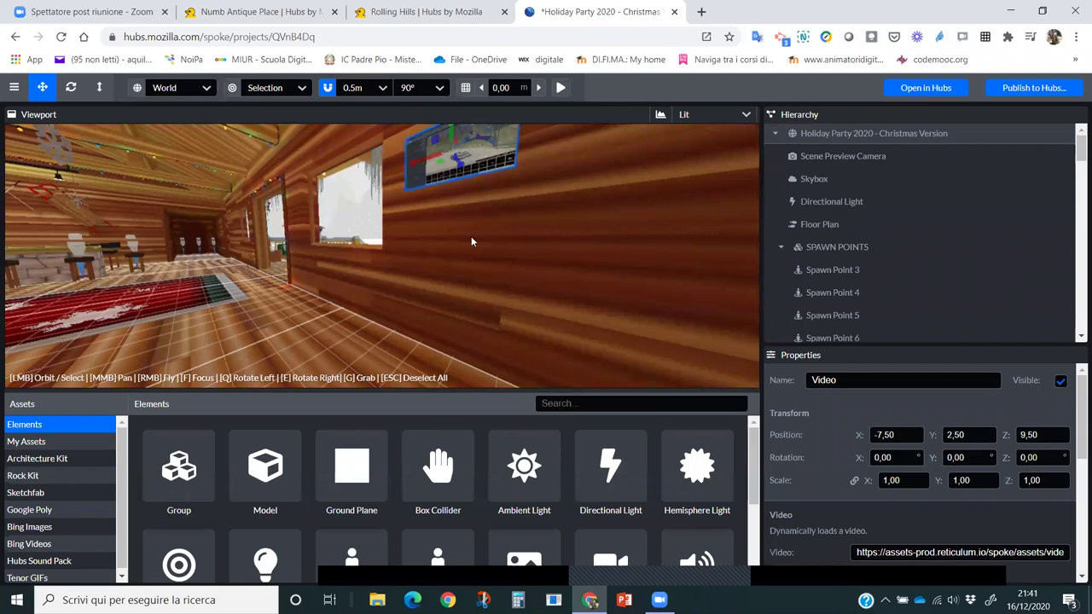
# Step: Enlarge the video uniformly to a scale of 2.10
pyautogui.moveTo(475, 268); pyautogui.dragTo(563, 264, button='right')
pyautogui.press('s')
pyautogui.moveTo(448, 326); pyautogui.dragTo(436, 282, button='right')
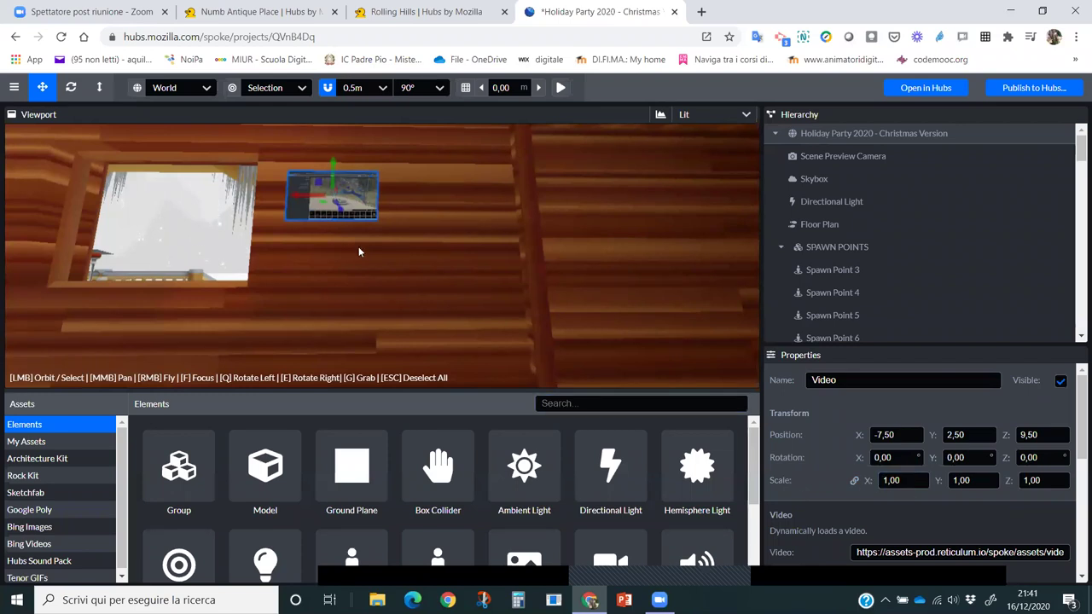
pyautogui.click(99, 87)
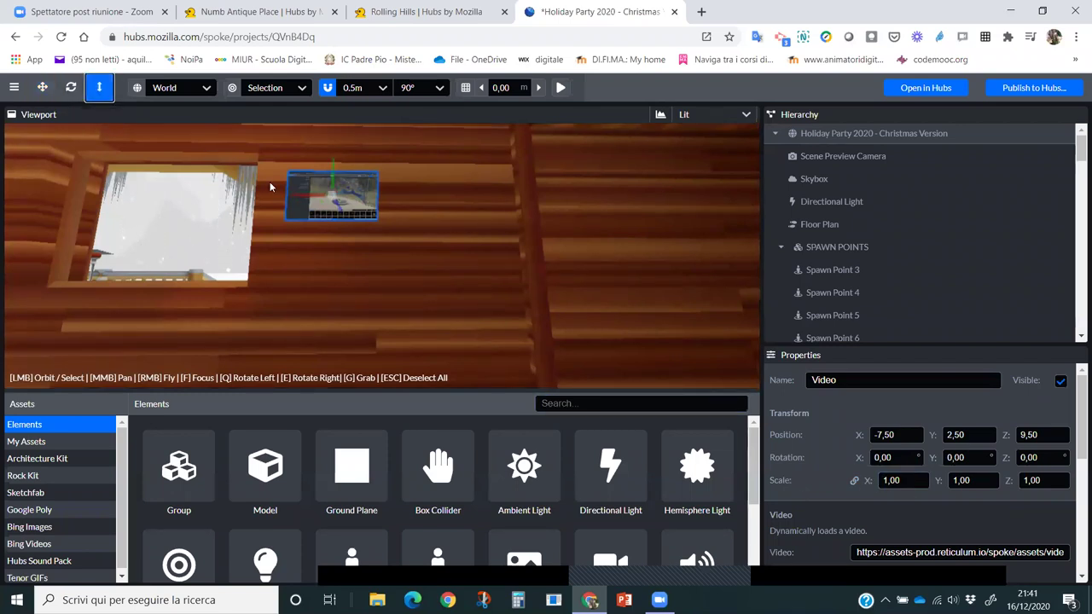
pyautogui.moveTo(335, 194); pyautogui.dragTo(369, 223)
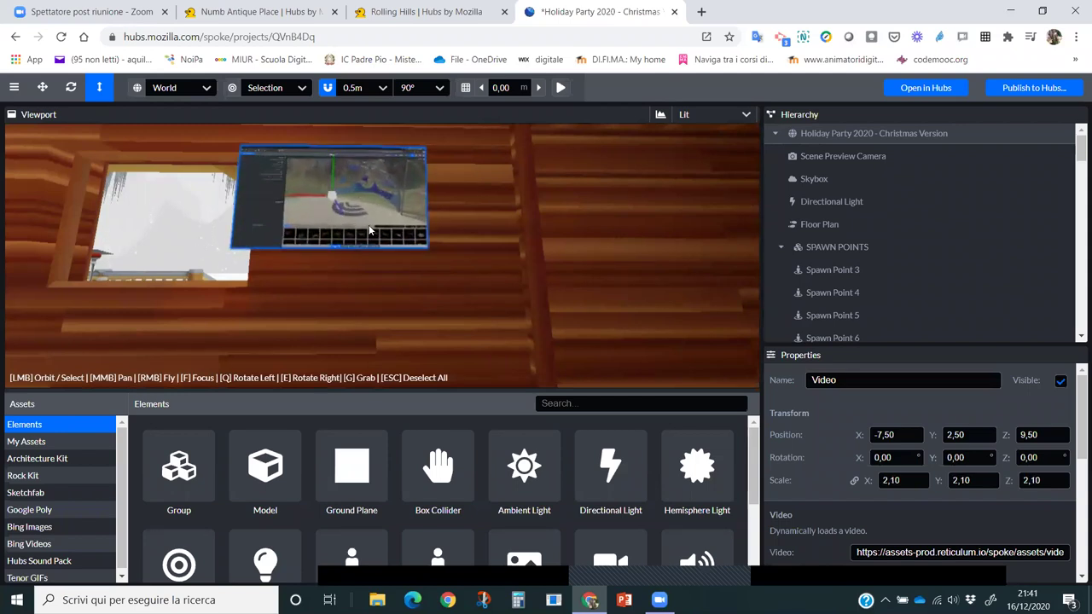
# Step: Shift the video along the wall away from the window to an X position of -8.00
pyautogui.click(54, 95)
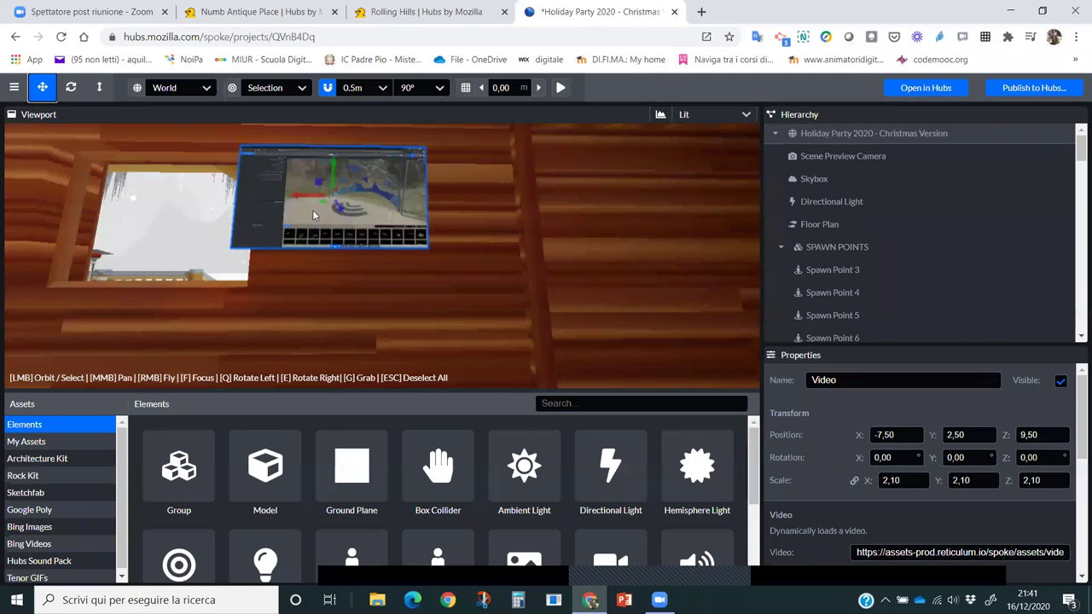
pyautogui.press('f')
pyautogui.moveTo(366, 246); pyautogui.dragTo(428, 275)
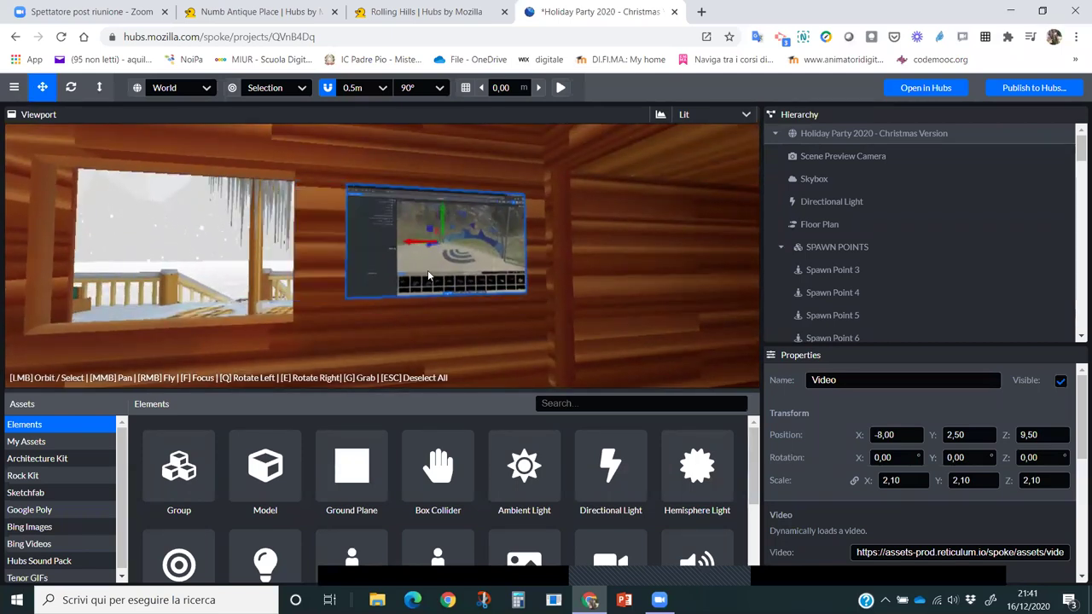
pyautogui.moveTo(469, 341)
pyautogui.mouseDown(button='right')
pyautogui.moveTo(383, 341)
pyautogui.moveTo(545, 341)
pyautogui.moveTo(401, 338)
pyautogui.moveTo(468, 339)
pyautogui.mouseUp(button='right')
pyautogui.scroll(3, 402, 308)
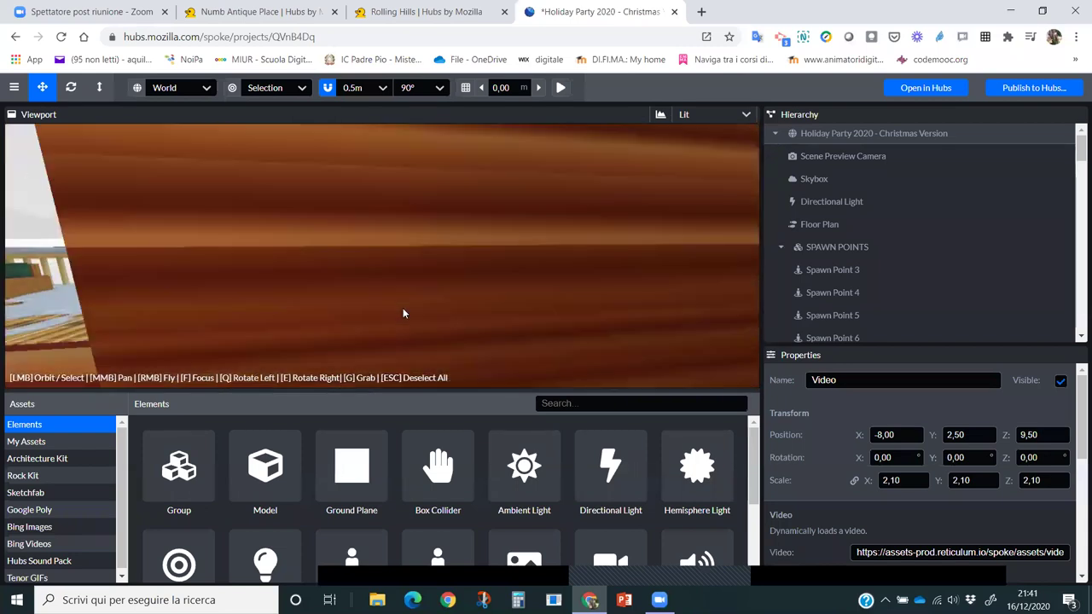
pyautogui.scroll(-5, 402, 313)
pyautogui.moveTo(390, 329)
pyautogui.mouseDown(button='right')
pyautogui.moveTo(410, 329)
pyautogui.moveTo(397, 329)
pyautogui.mouseUp(button='right')
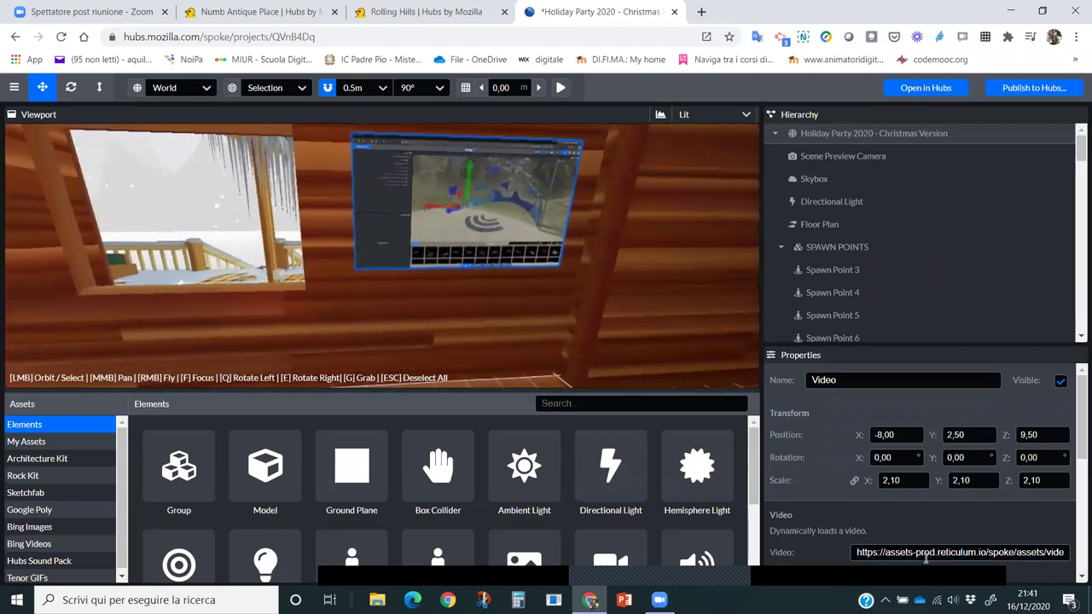
# Step: Open the "video natale spoke" text file on the desktop and copy its Vimeo link
pyautogui.scroll(-3, 925, 552)
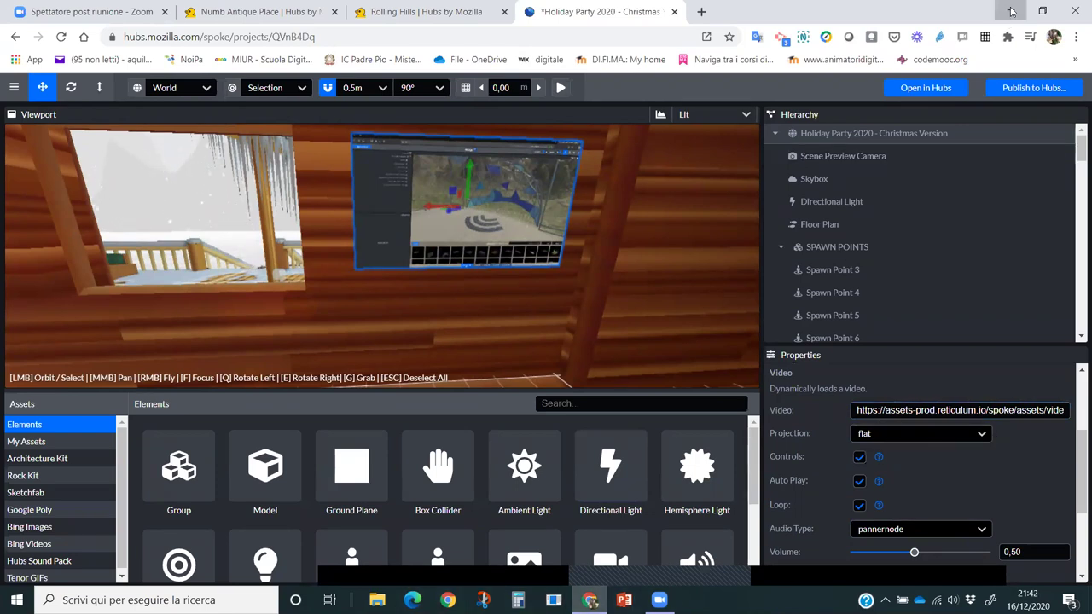
pyautogui.click(1011, 12)
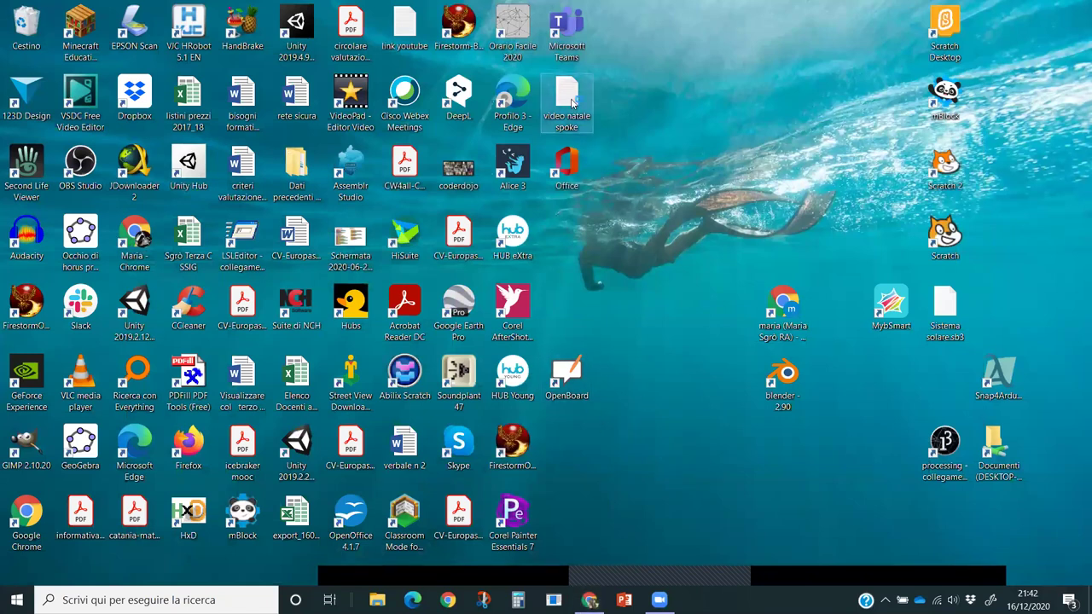
pyautogui.doubleClick(568, 101)
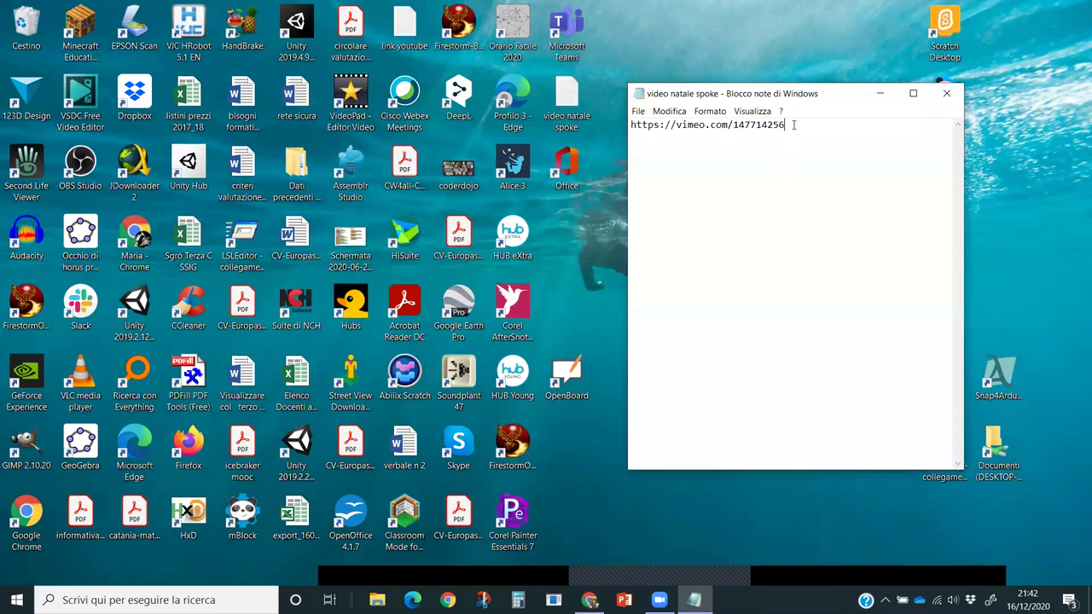
pyautogui.hotkey('ctrl', 'a')
pyautogui.hotkey('ctrl', 'c')
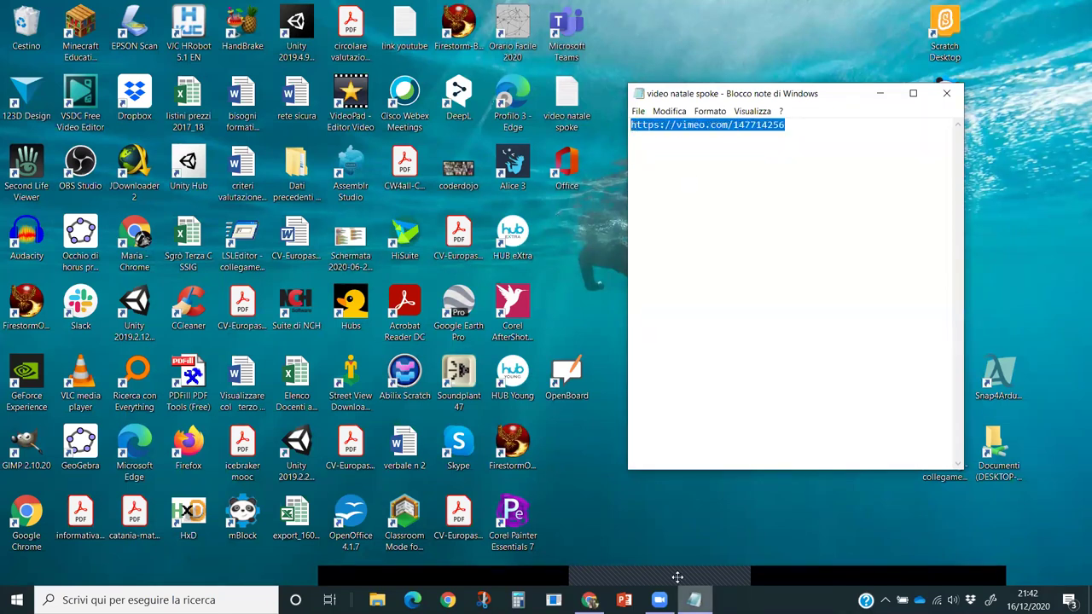
pyautogui.click(590, 599)
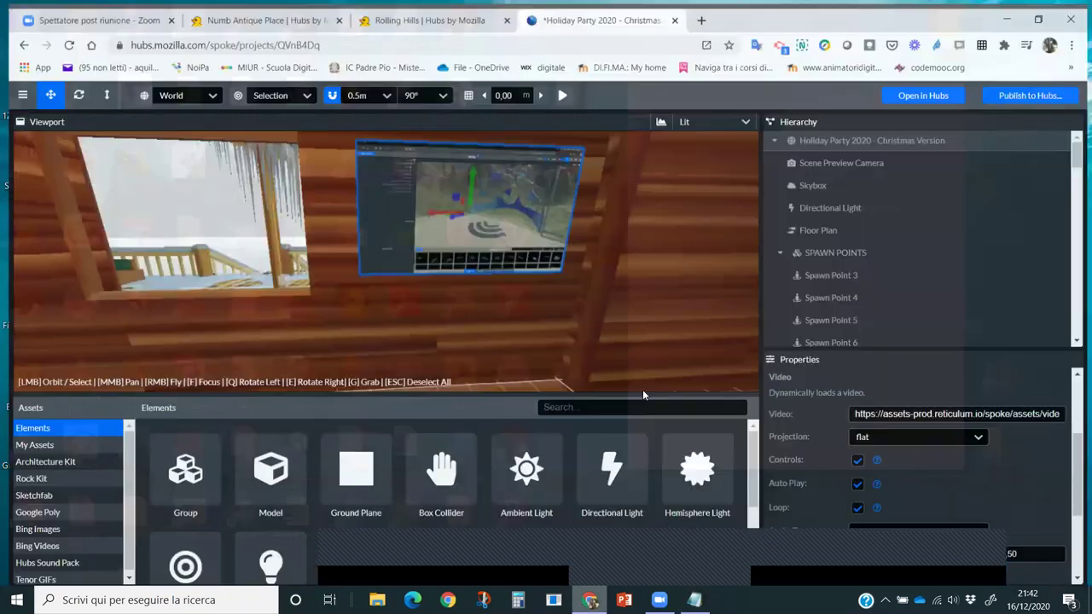
pyautogui.click(856, 410)
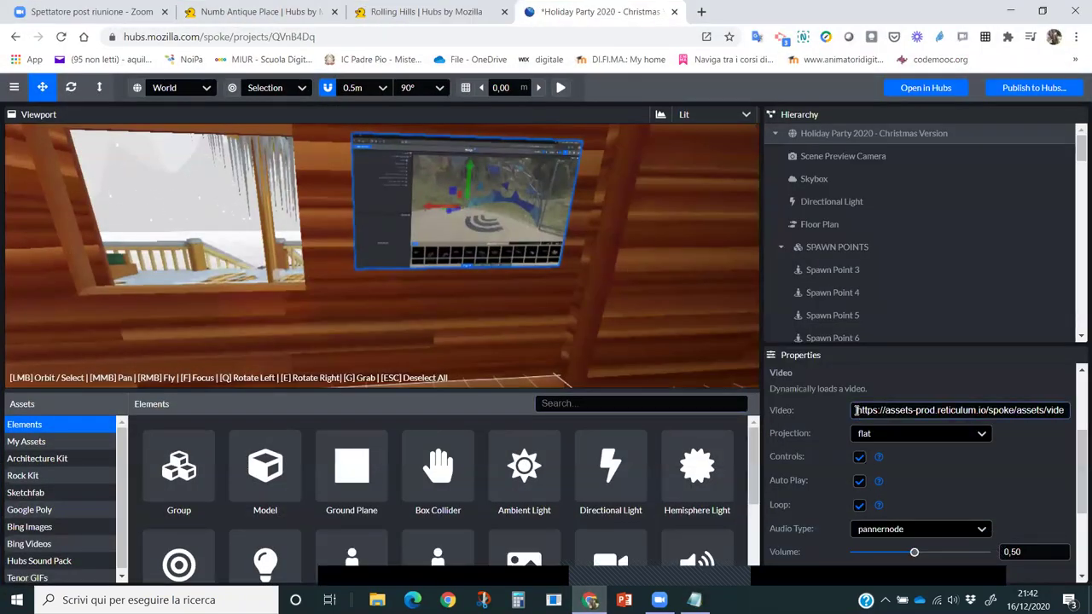
pyautogui.moveTo(856, 410); pyautogui.dragTo(1066, 410)
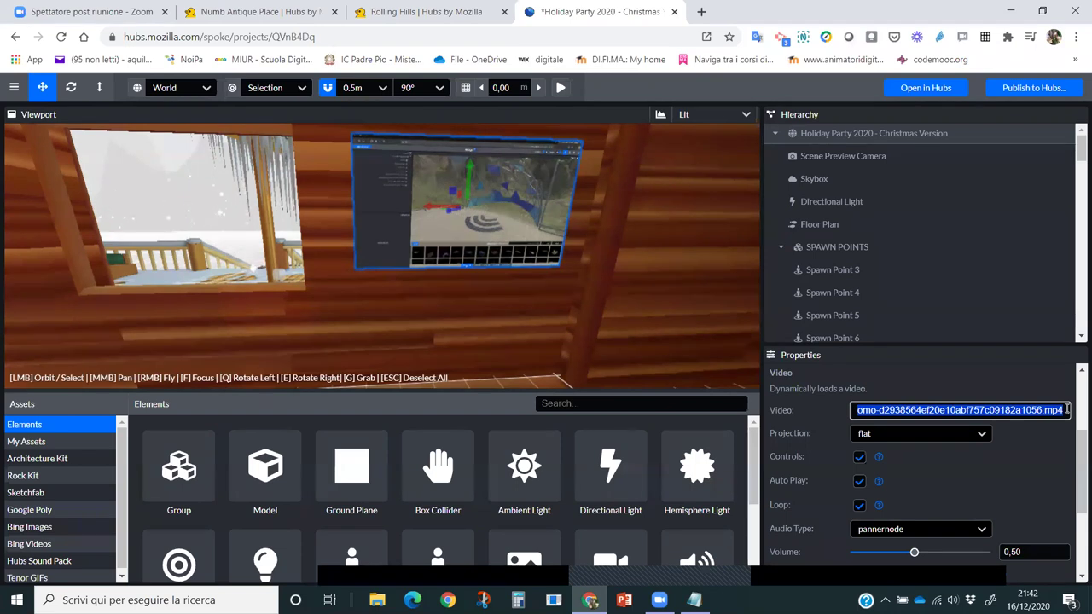
pyautogui.hotkey('ctrl', 'v')
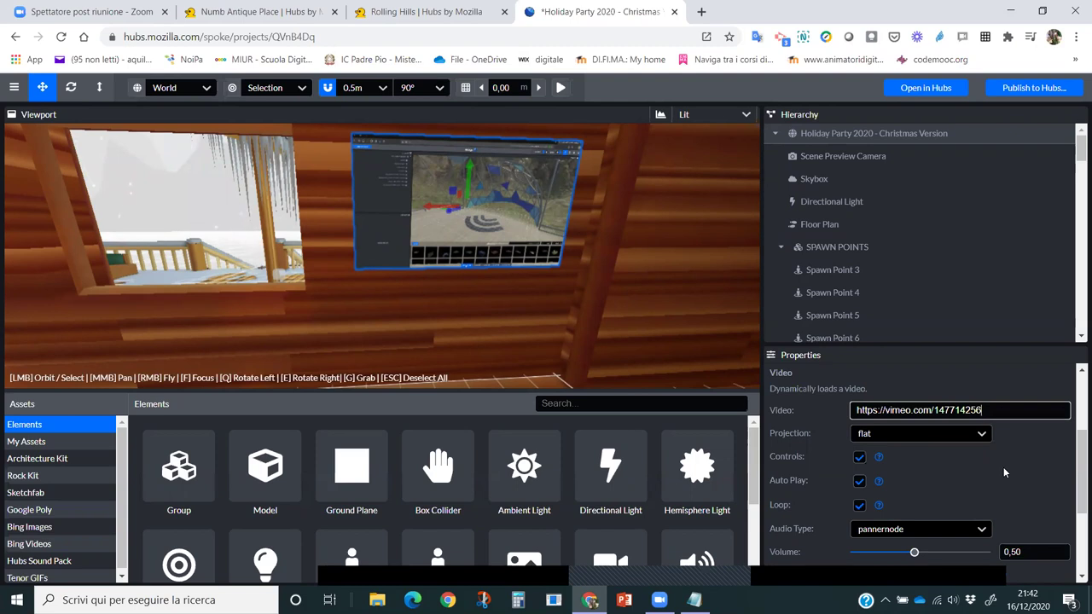
pyautogui.scroll(-1, 1003, 467)
pyautogui.scroll(1, 925, 431)
pyautogui.scroll(-1, 969, 479)
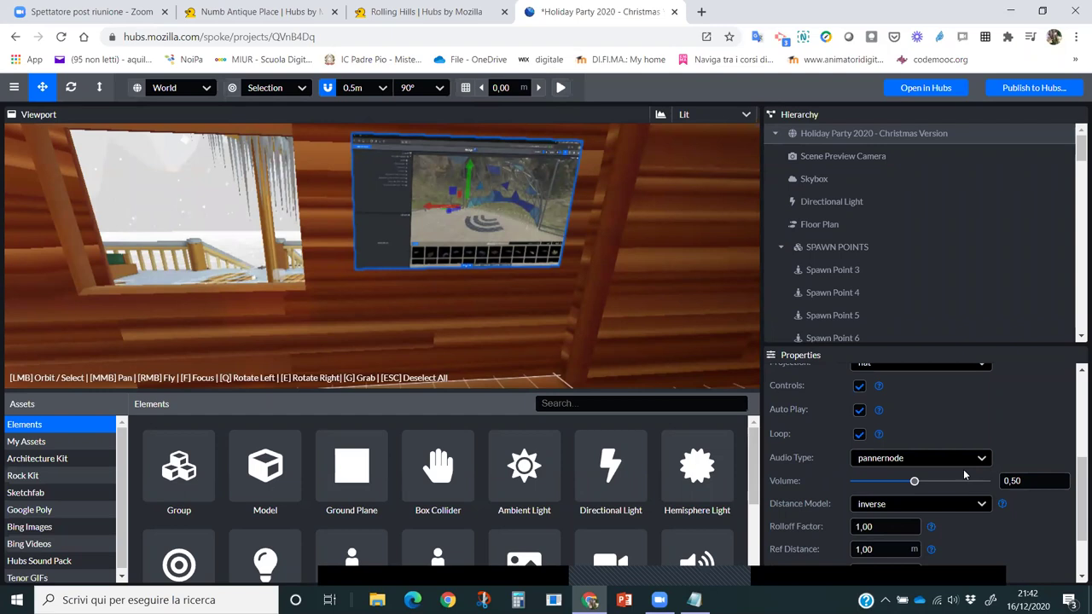
pyautogui.scroll(-1, 964, 473)
pyautogui.scroll(2, 969, 508)
pyautogui.scroll(1, 970, 510)
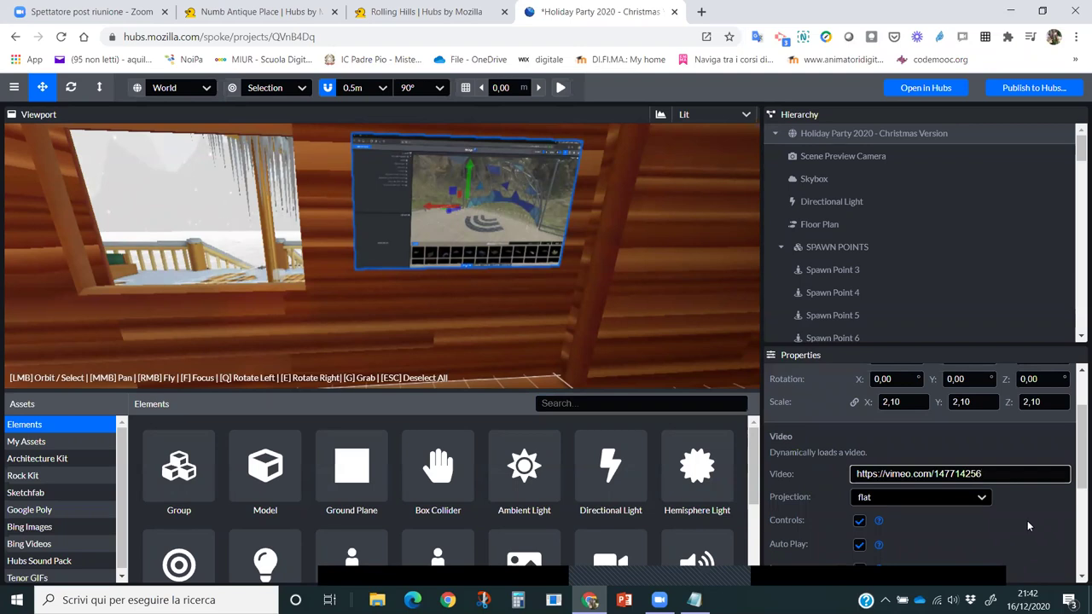
pyautogui.press('Return')
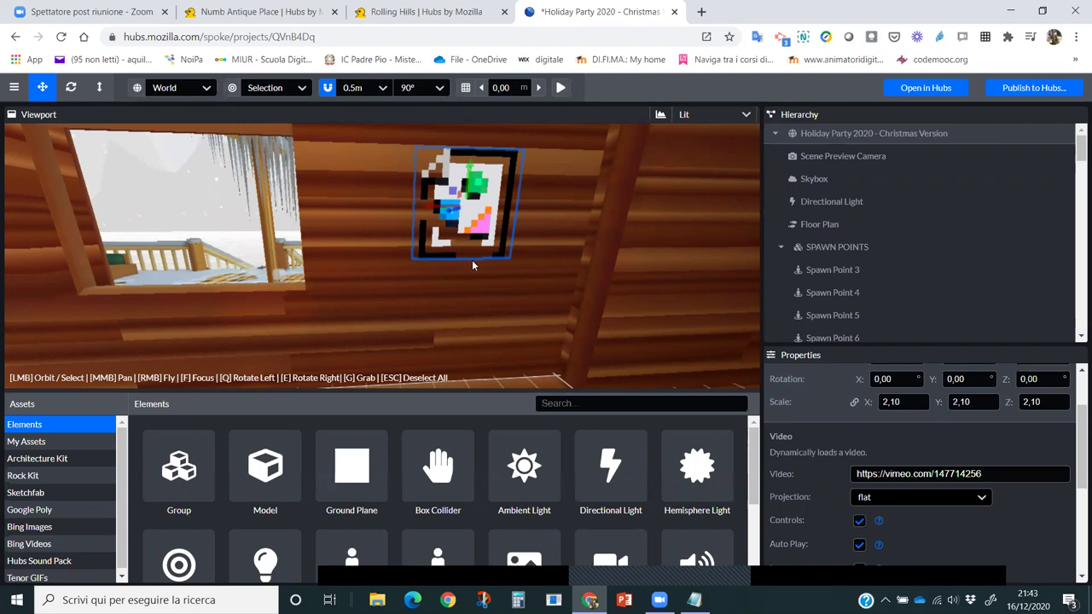
# Step: Set the video's uniform scale to 4
pyautogui.click(904, 401)
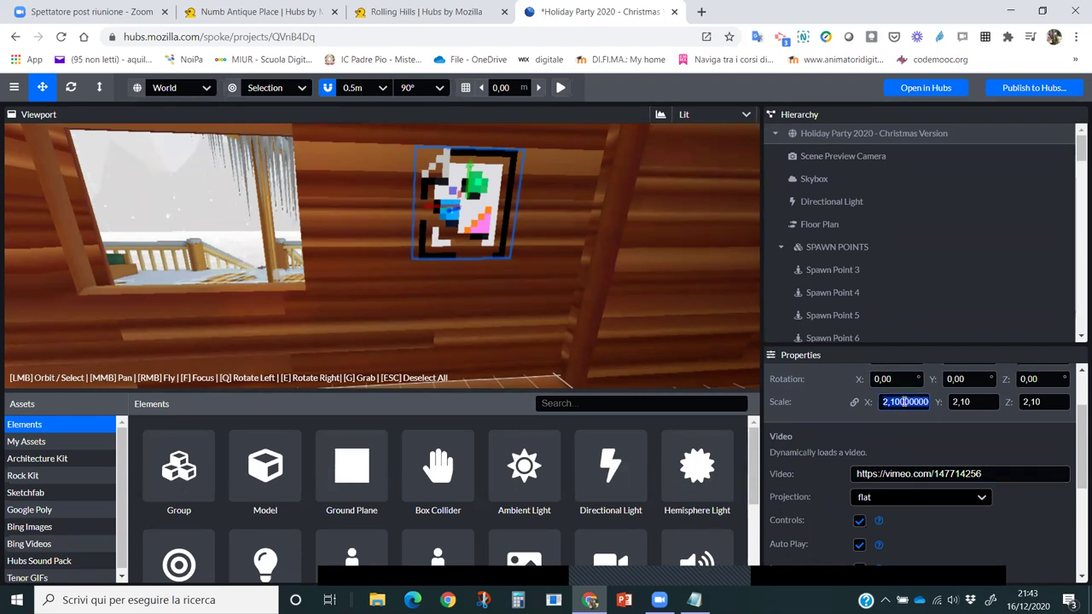
pyautogui.write('3')
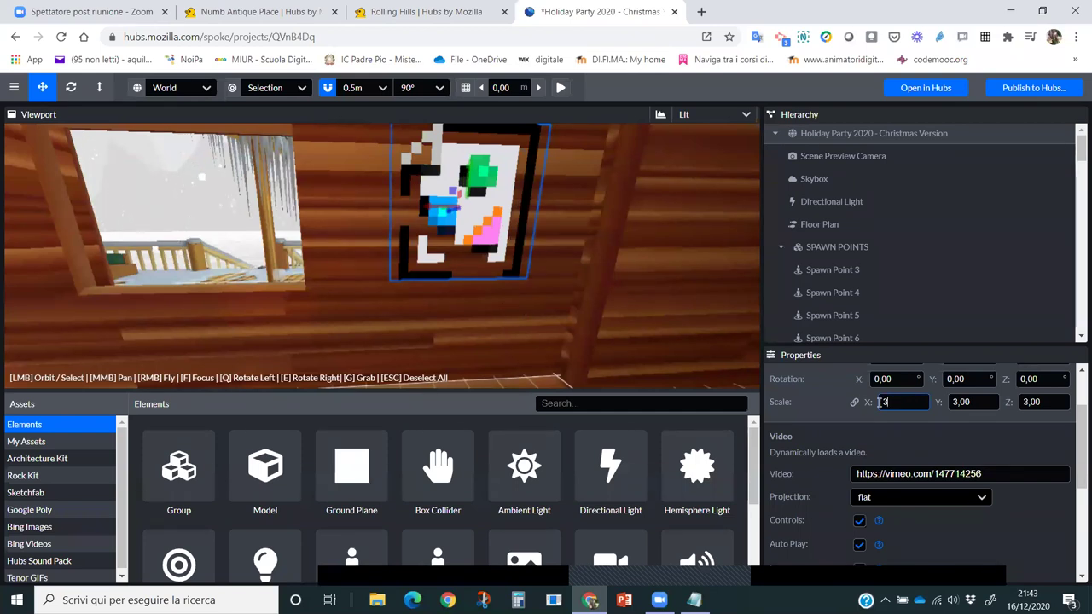
pyautogui.write('4')
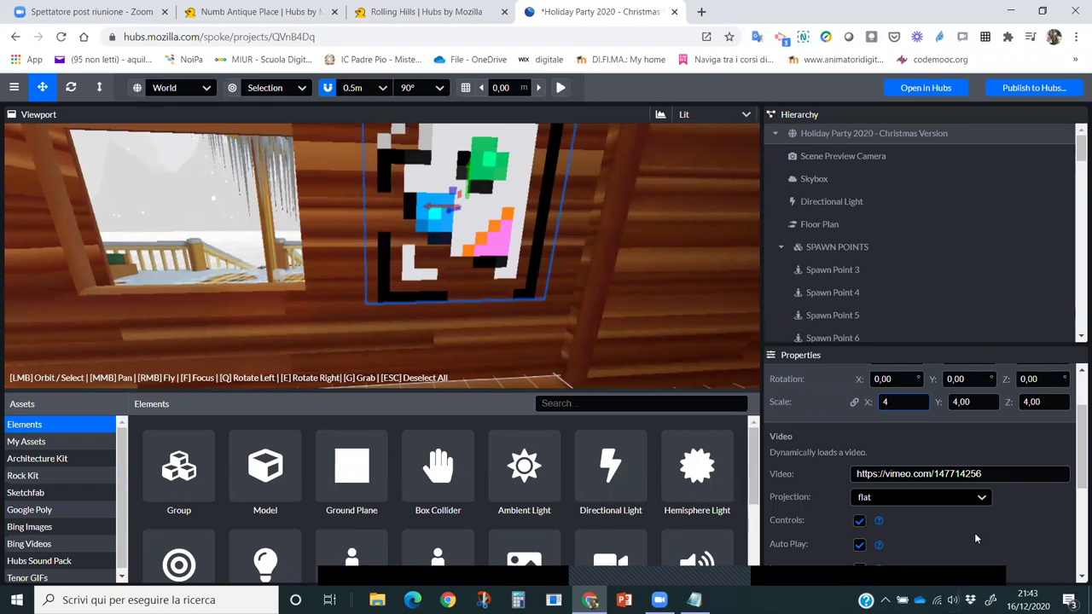
pyautogui.scroll(-2, 974, 532)
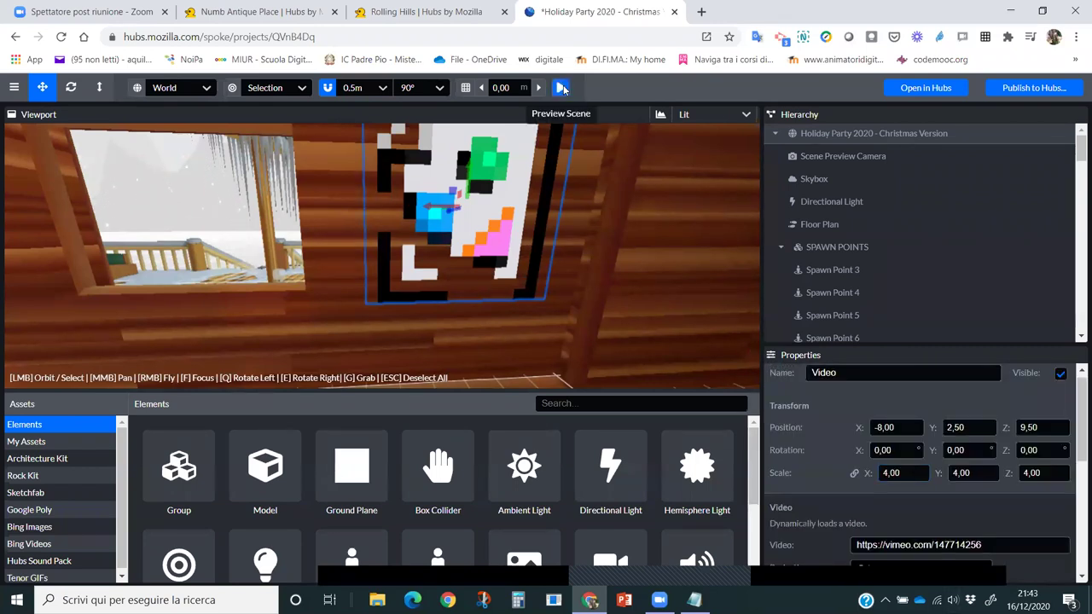
# Step: Run the scene preview to check the Vimeo video on the wall, and stop it
pyautogui.click(560, 87)
pyautogui.moveTo(617, 289)
pyautogui.mouseDown(button='right')
pyautogui.moveTo(617, 204)
pyautogui.moveTo(617, 285)
pyautogui.mouseUp(button='right')
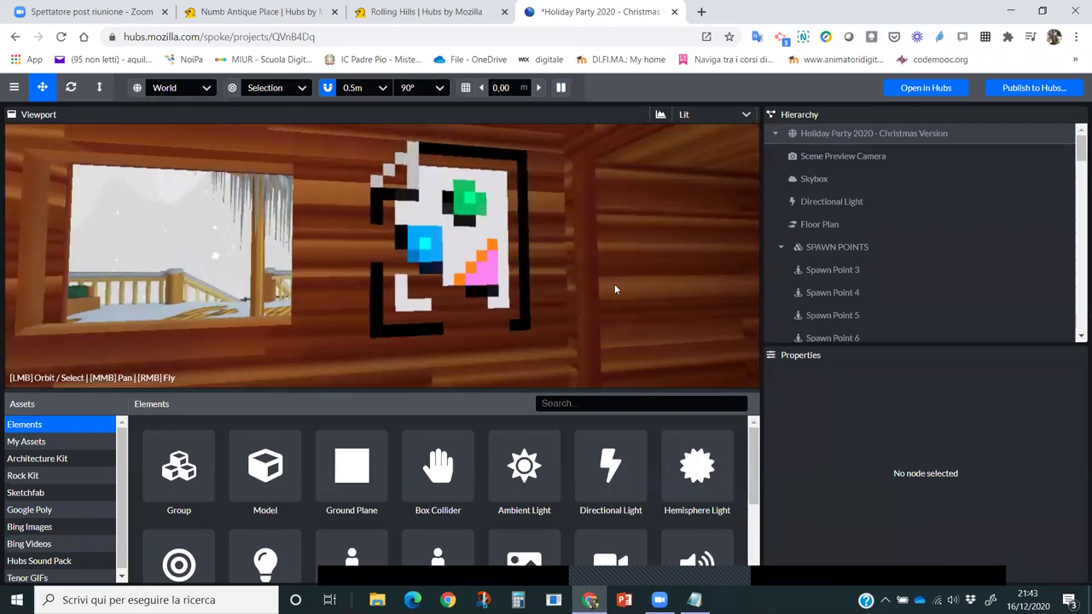
pyautogui.click(560, 88)
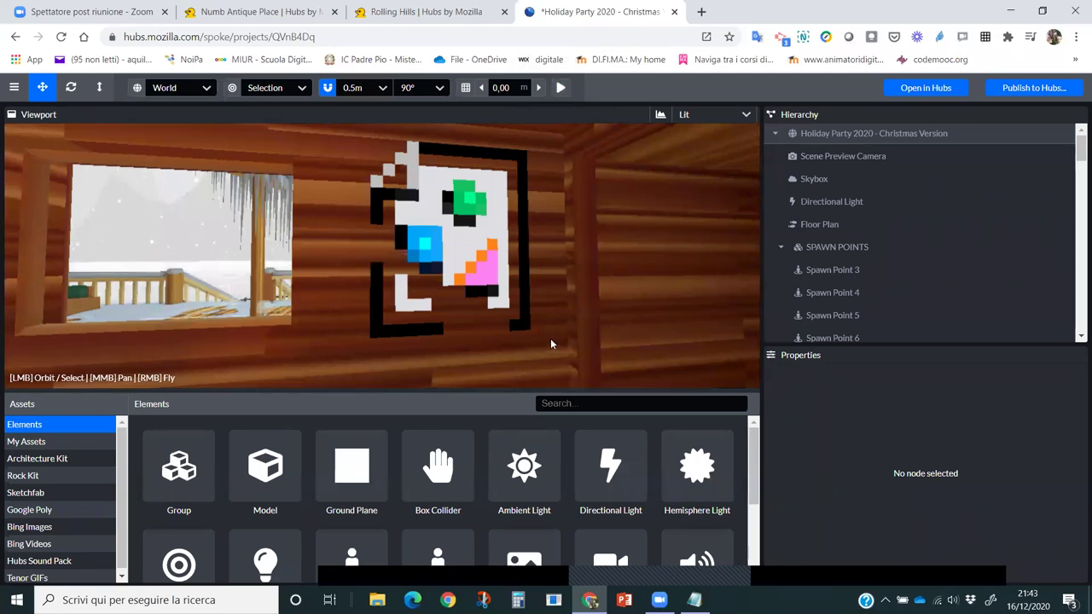
# Step: Preview the scene again from farther back, look at the wall with the video, and stop the preview
pyautogui.click(487, 282)
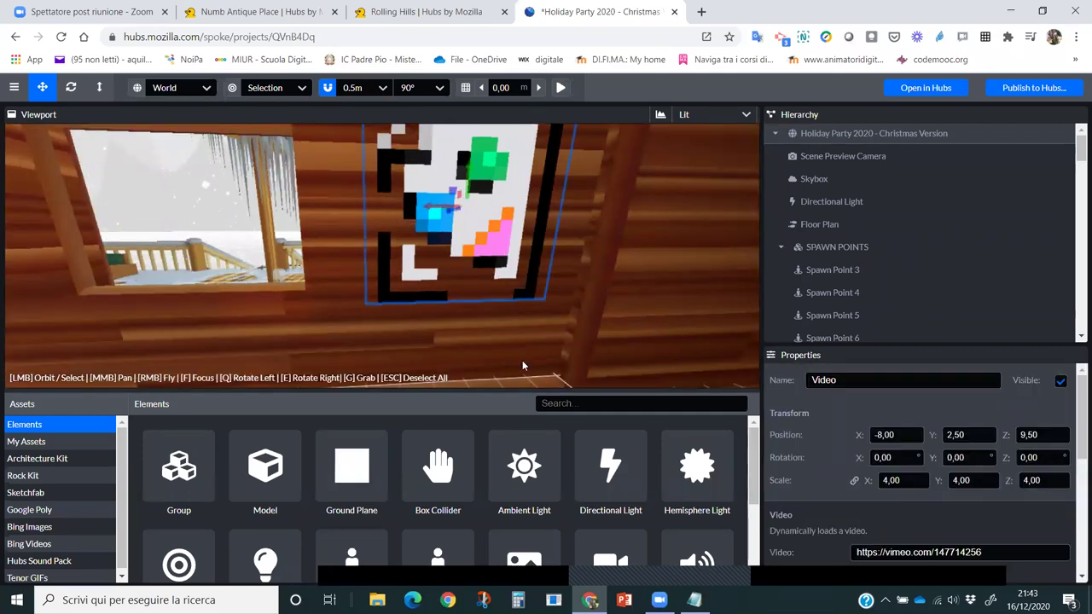
pyautogui.scroll(-3, 526, 335)
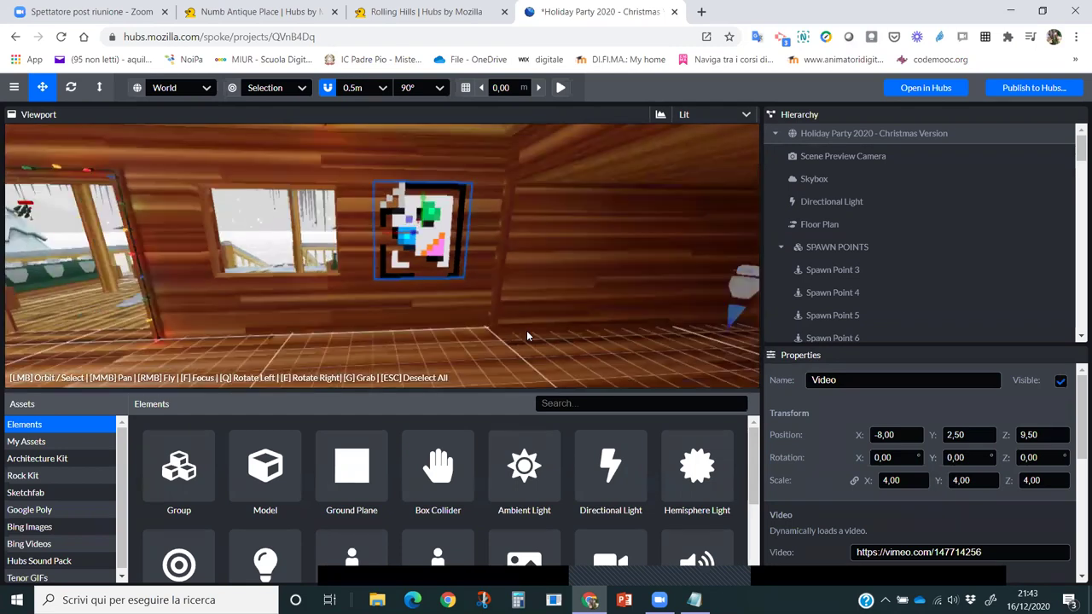
pyautogui.click(559, 87)
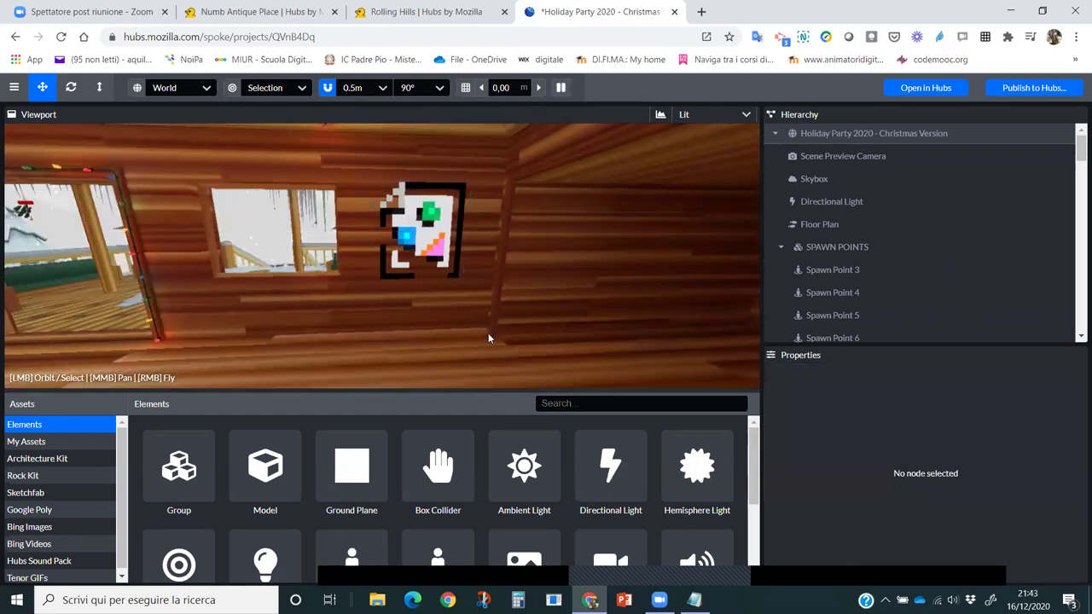
pyautogui.click(471, 343)
pyautogui.moveTo(472, 342); pyautogui.dragTo(468, 321, button='right')
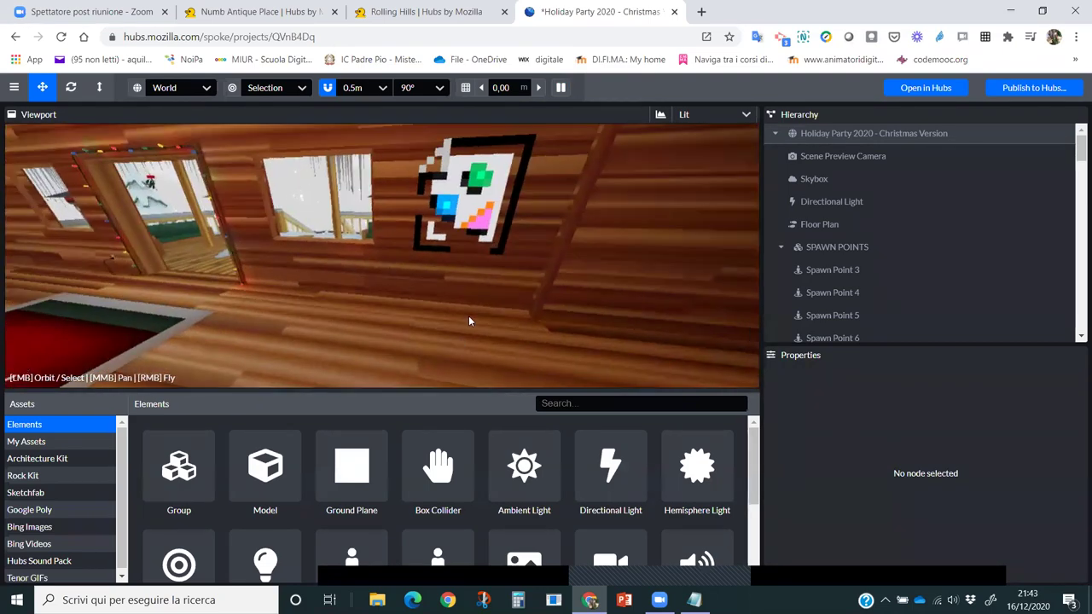
pyautogui.click(560, 88)
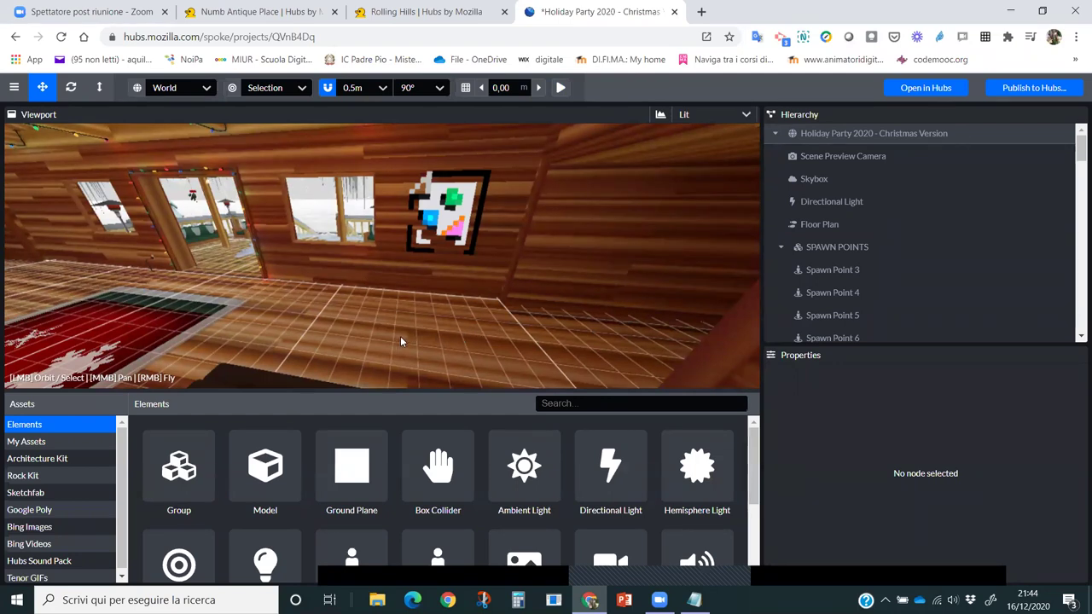
# Step: Fly the viewport camera out of the lodge to look at the snowy area in front of the entrance stairs
pyautogui.moveTo(396, 336); pyautogui.dragTo(311, 358, button='right')
pyautogui.press('w')
pyautogui.press('w')
pyautogui.press('w')
pyautogui.press('w')
pyautogui.press('w')
pyautogui.moveTo(358, 327); pyautogui.dragTo(395, 338, button='right')
pyautogui.press('s')
pyautogui.scroll(-2, 395, 341)
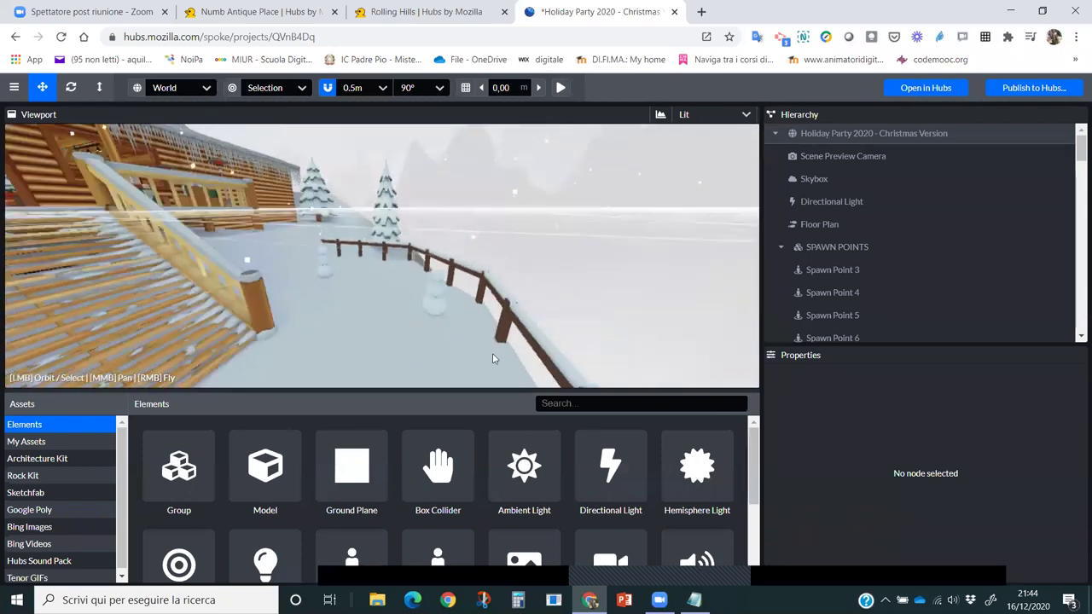
pyautogui.scroll(-1, 480, 334)
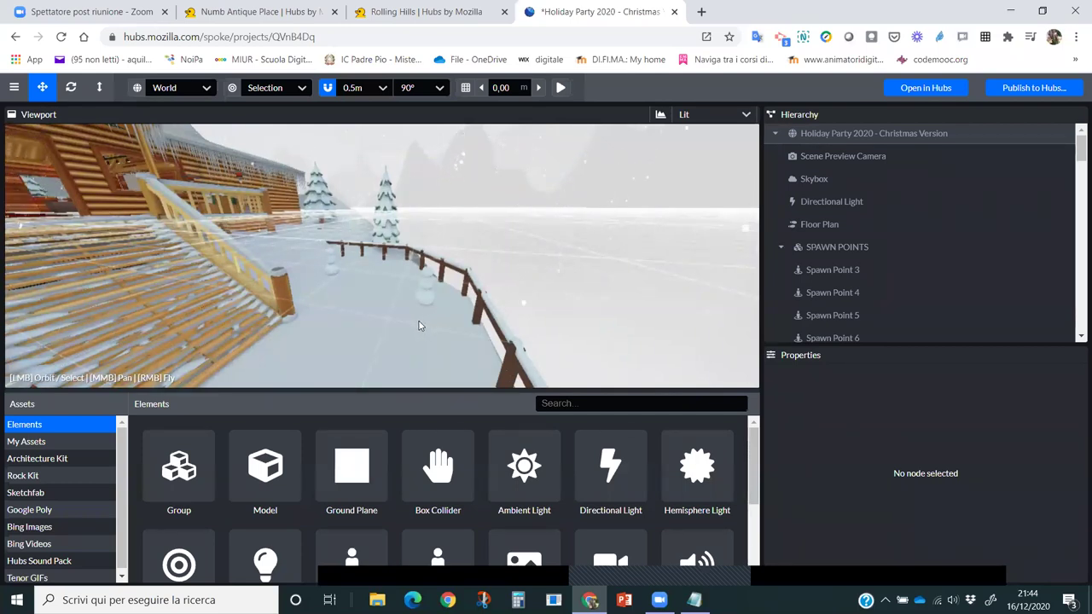
pyautogui.press('d')
pyautogui.moveTo(479, 334); pyautogui.dragTo(415, 316, button='right')
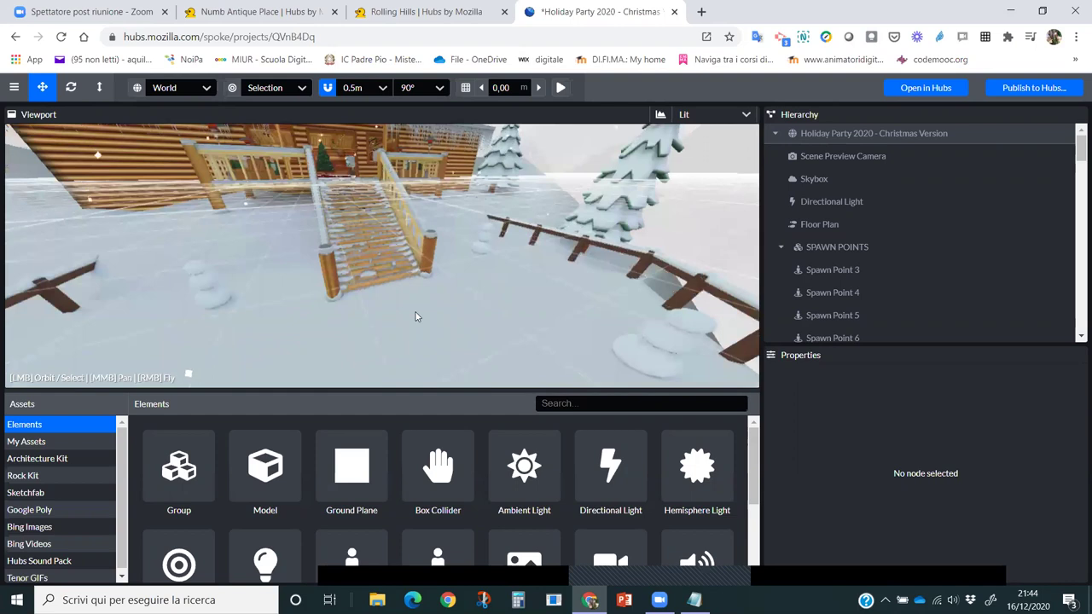
pyautogui.scroll(-2, 416, 317)
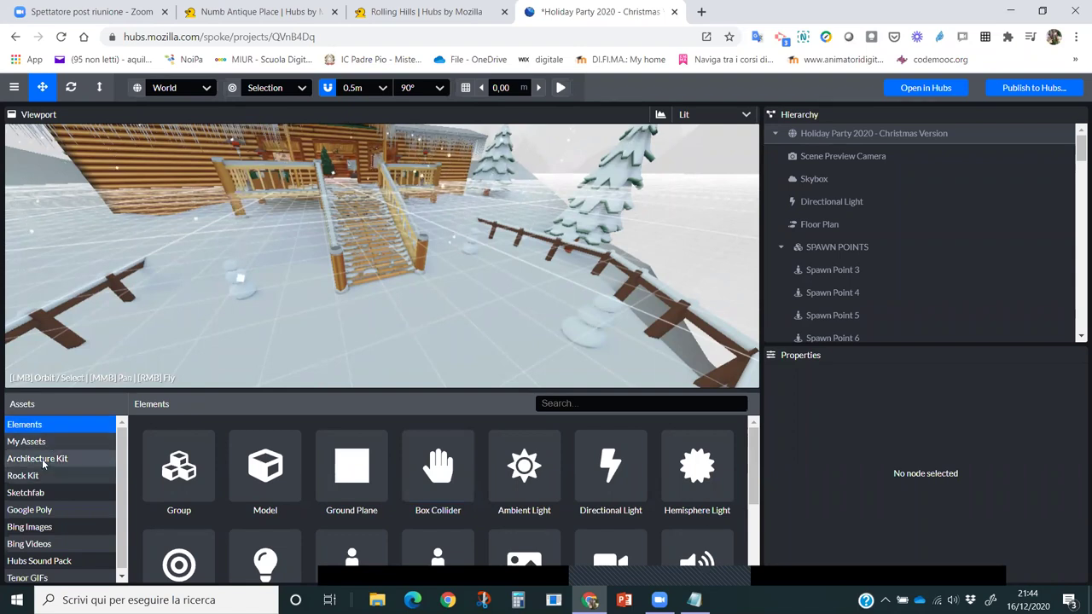
# Step: Search the Google Poly models for "signs" and browse the results for a suitable signpost
pyautogui.click(30, 511)
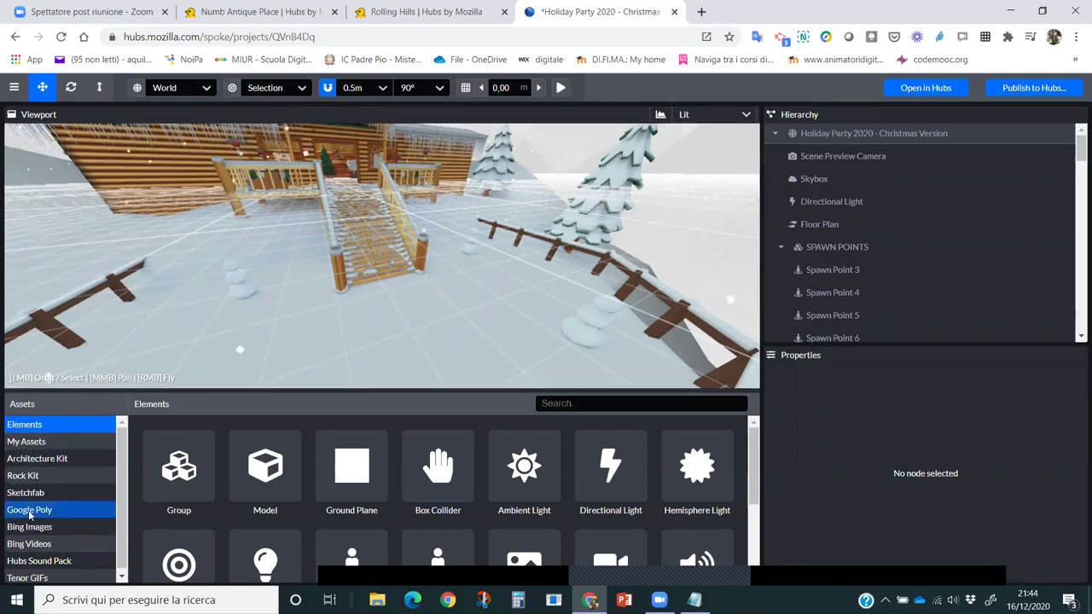
pyautogui.click(458, 404)
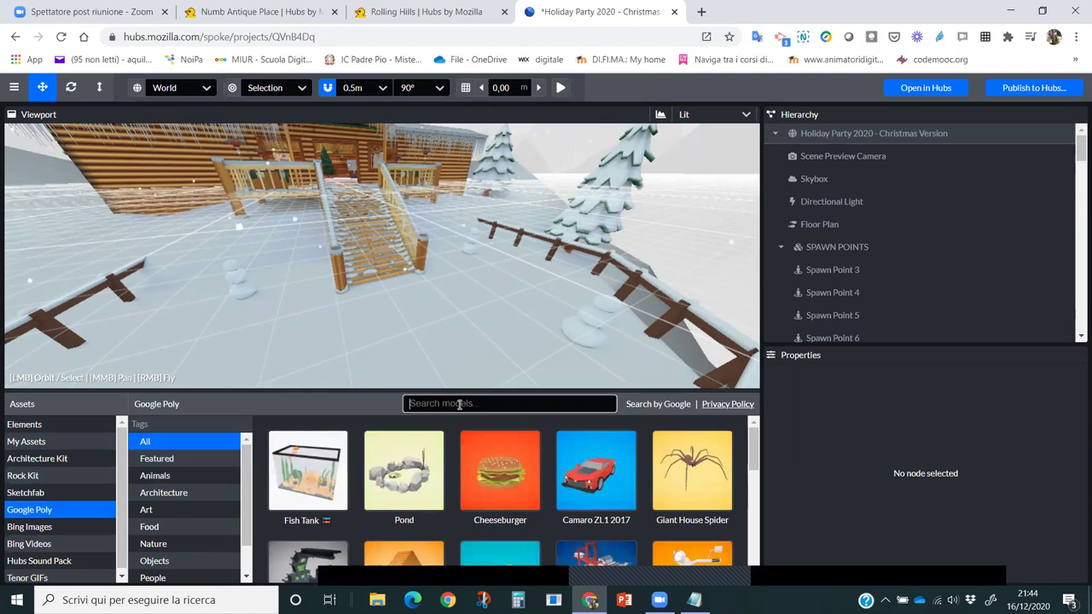
pyautogui.write('sign')
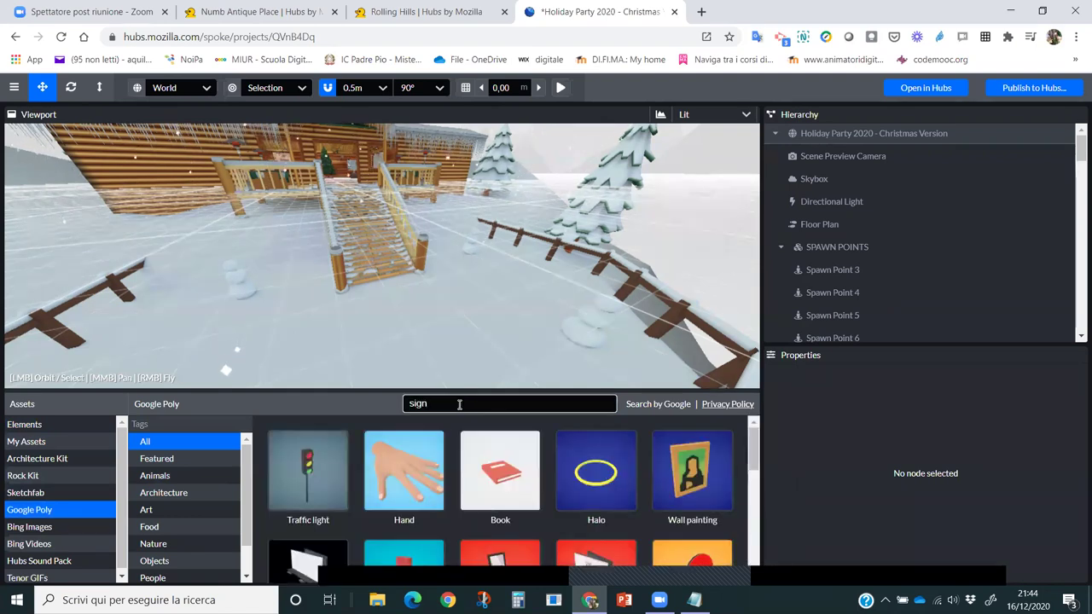
pyautogui.write('s')
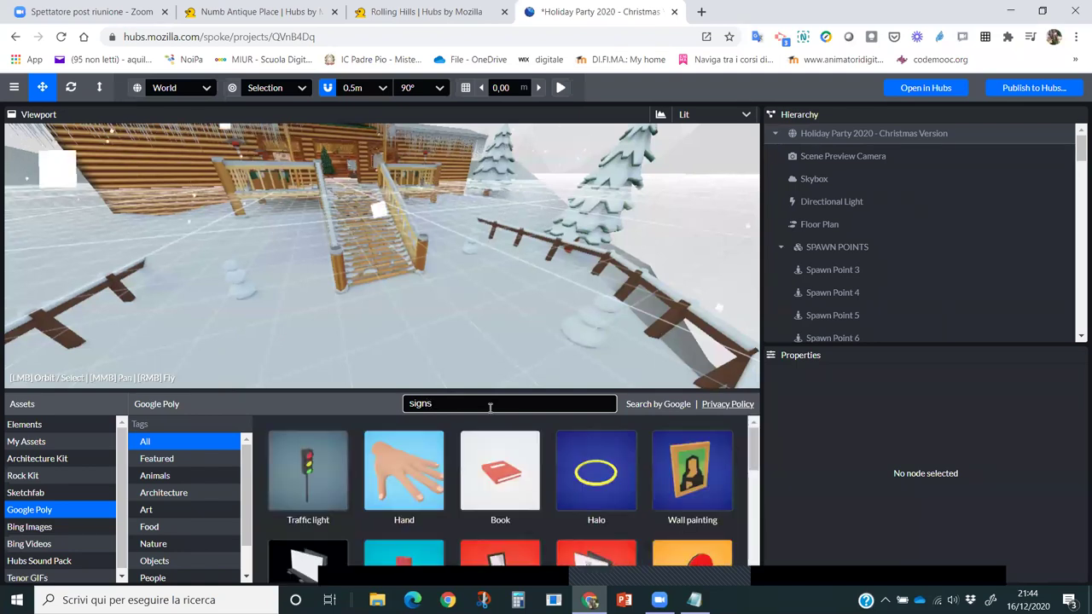
pyautogui.scroll(-1, 535, 455)
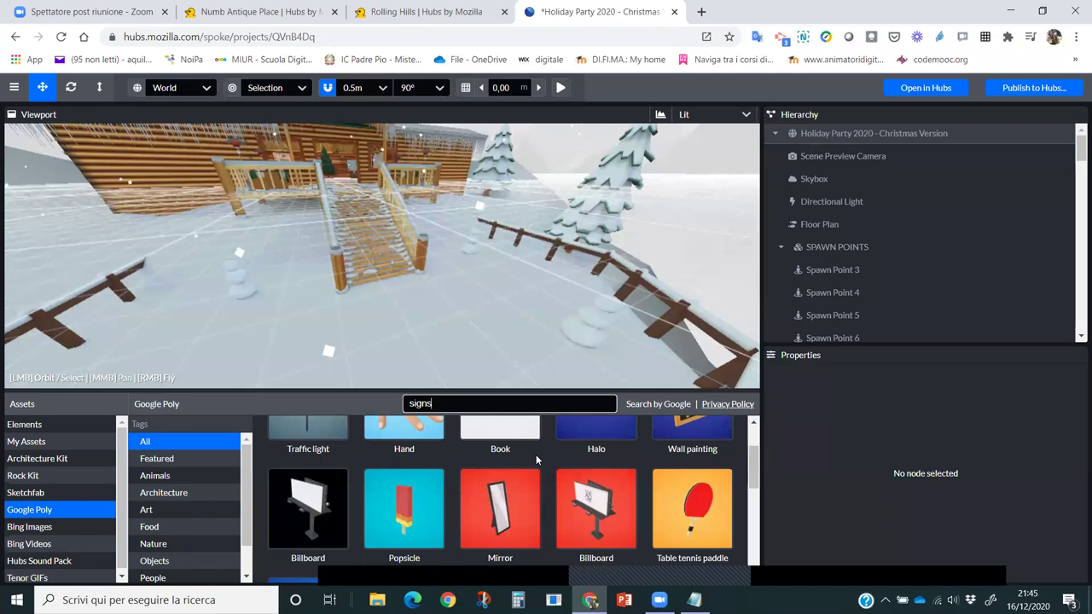
pyautogui.scroll(-5, 536, 455)
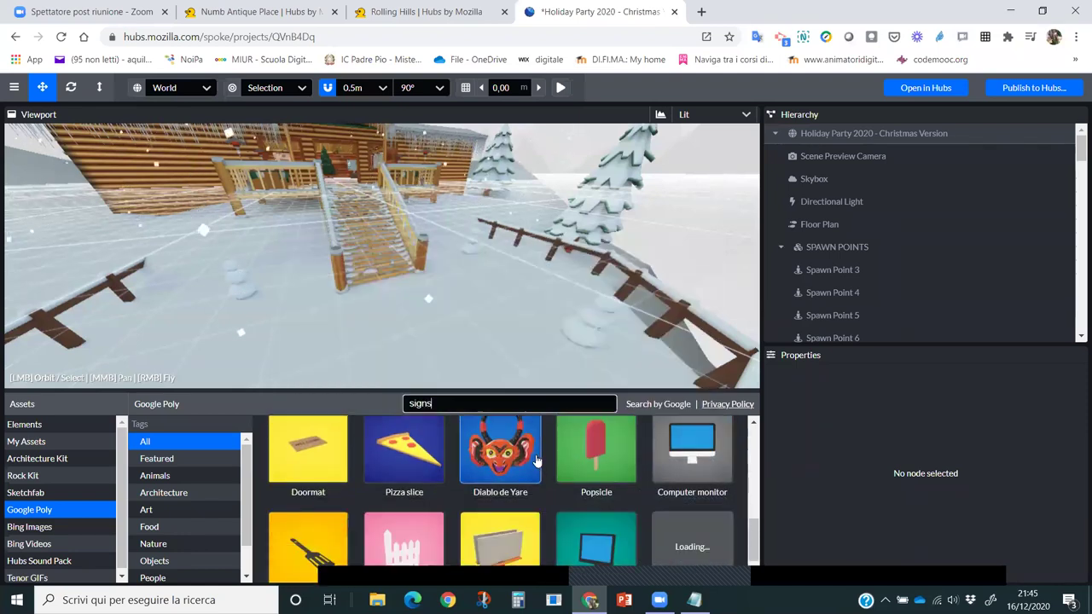
pyautogui.scroll(-2, 537, 461)
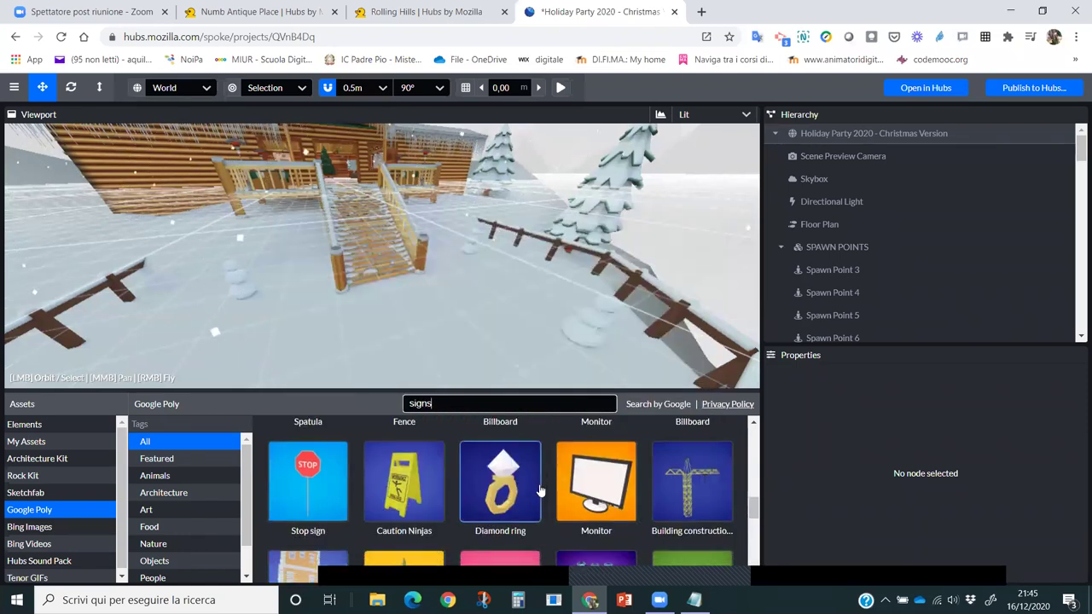
pyautogui.scroll(-1, 540, 490)
pyautogui.scroll(-3, 539, 491)
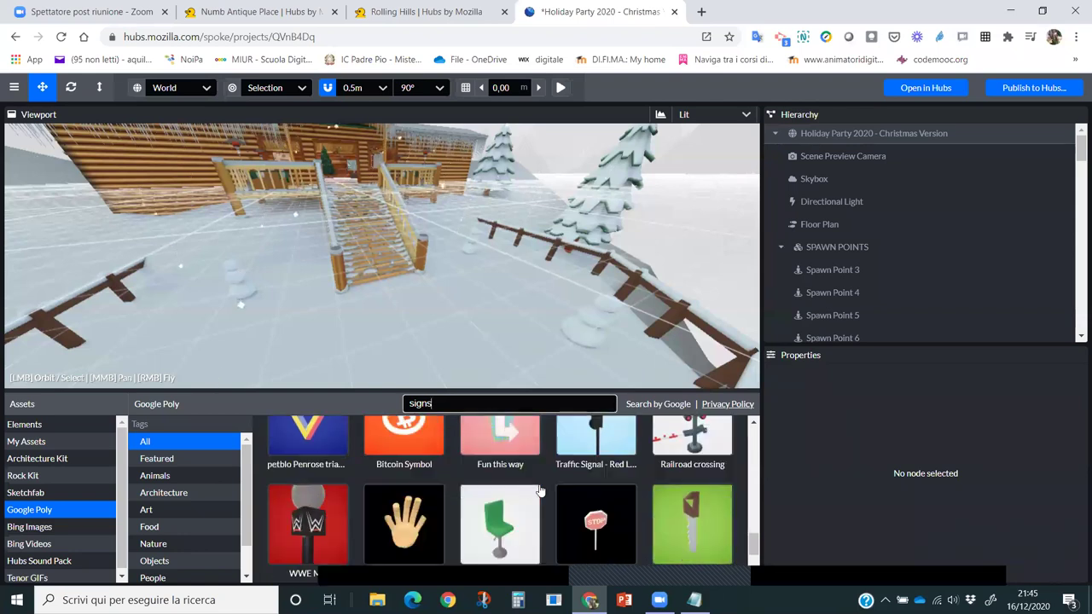
pyautogui.scroll(-1, 540, 491)
pyautogui.moveTo(516, 507)
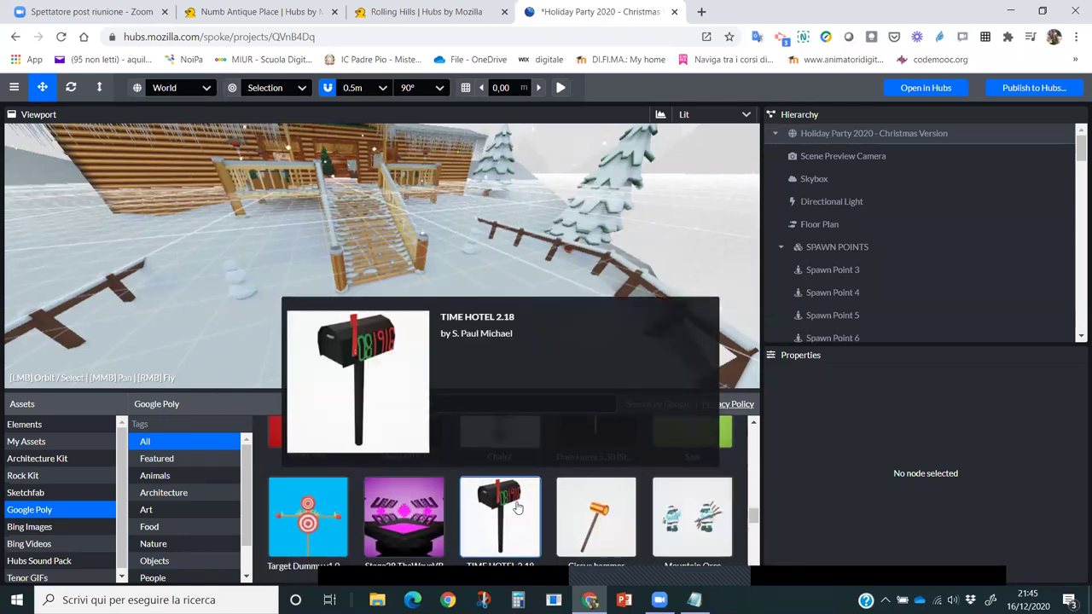
pyautogui.scroll(5, 516, 508)
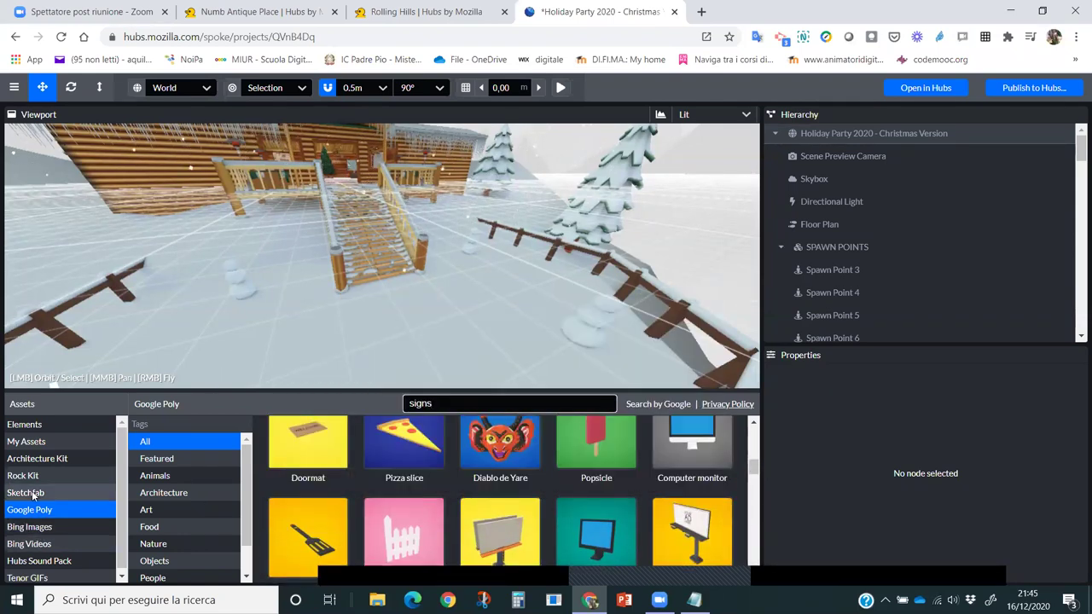
# Step: Search Sketchfab for "sign" and place the wooden Sign model beside the entrance stairs at about X -7.5, Y -2, Z 18.5
pyautogui.click(32, 492)
pyautogui.click(442, 403)
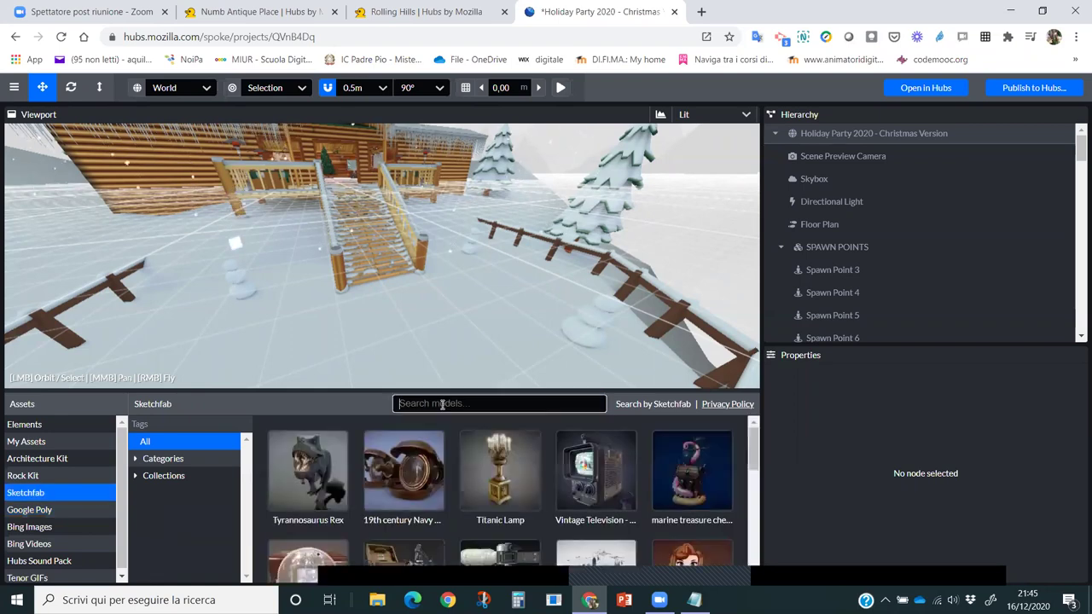
pyautogui.write('sign')
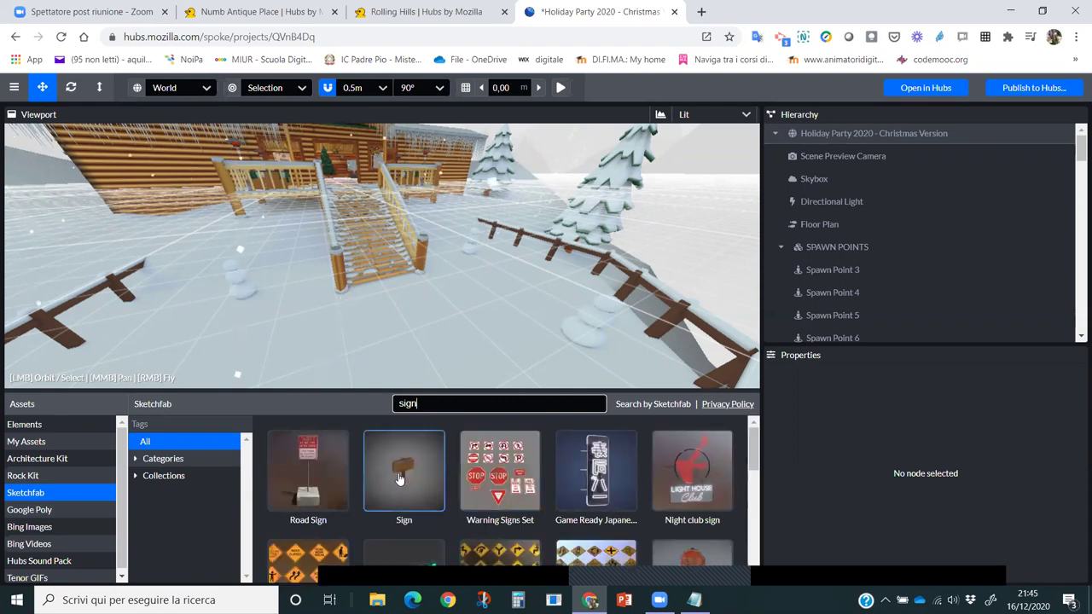
pyautogui.moveTo(399, 478); pyautogui.dragTo(299, 389)
pyautogui.moveTo(245, 226)
pyautogui.mouseDown()
pyautogui.moveTo(245, 240)
pyautogui.moveTo(228, 239)
pyautogui.mouseUp()
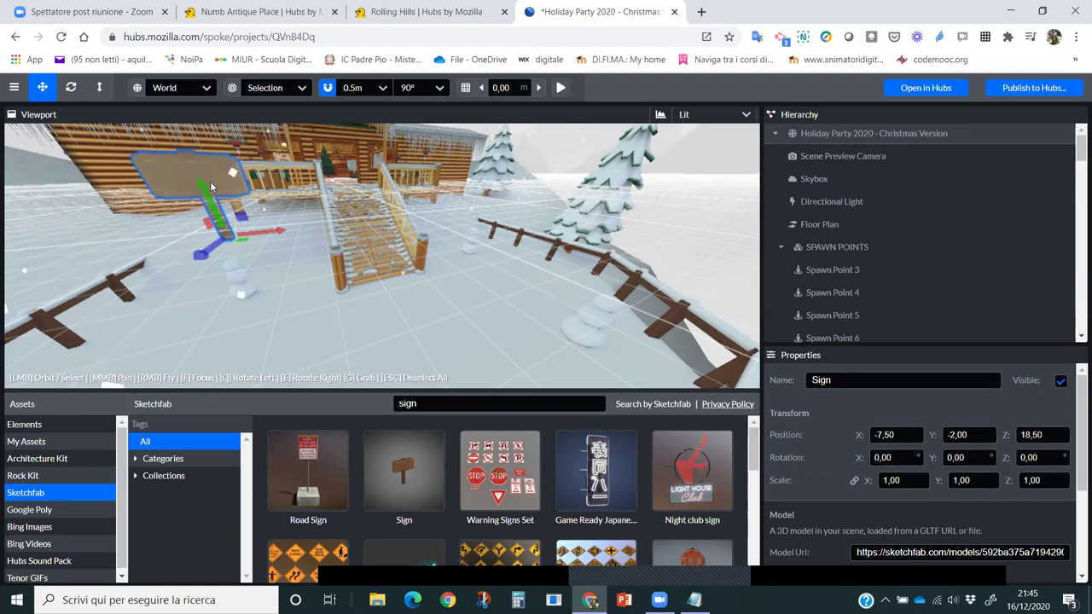
# Step: Place a Link element on the wooden sign's board at about X -8, Y 1, Z 18.5 and check its placement
pyautogui.click(29, 427)
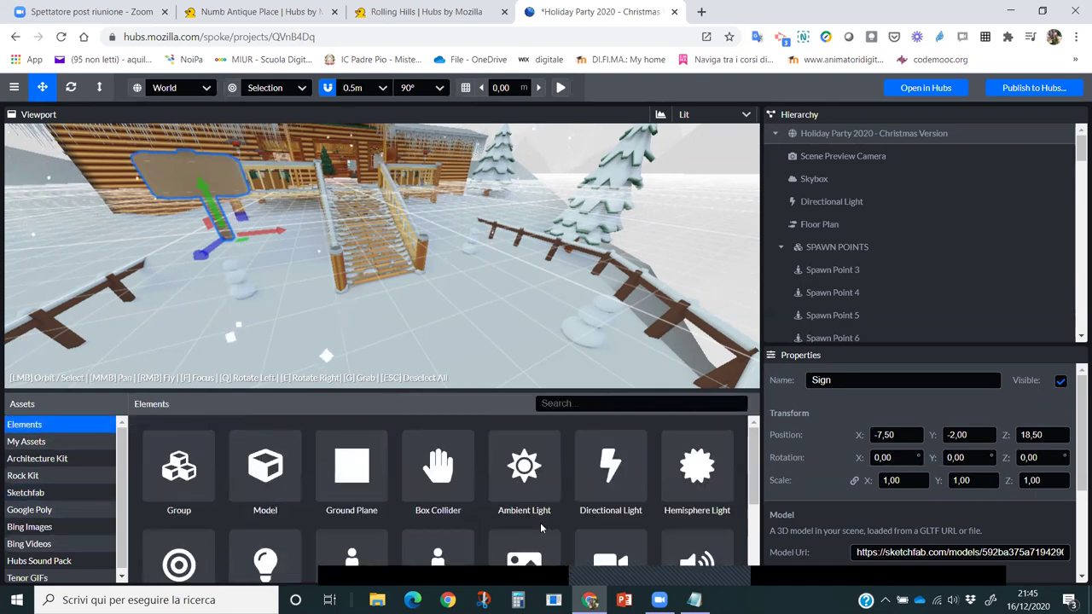
pyautogui.scroll(-3, 540, 525)
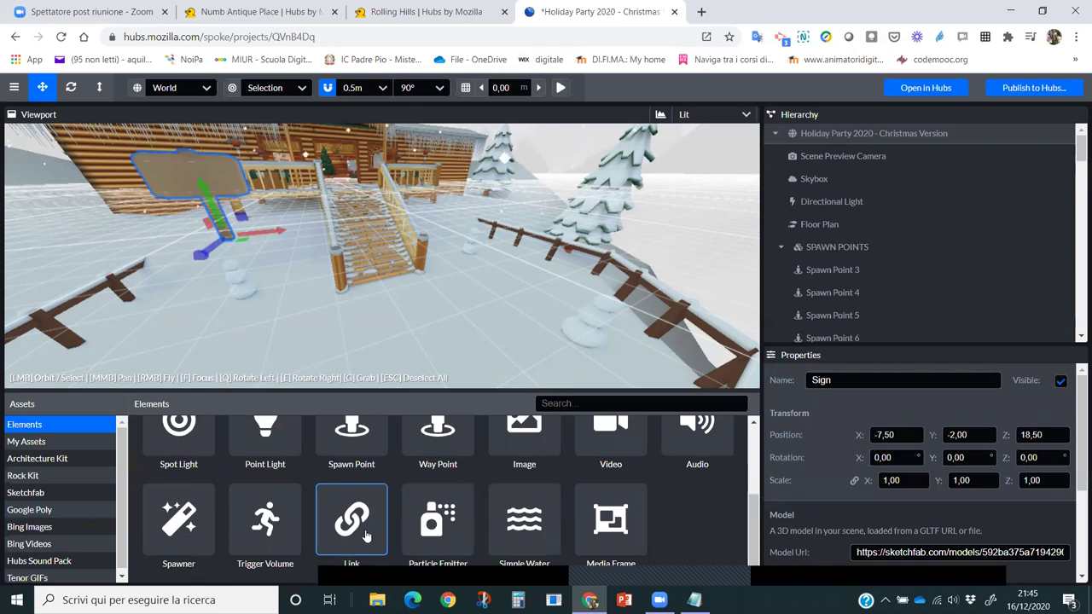
pyautogui.moveTo(365, 535); pyautogui.dragTo(187, 179)
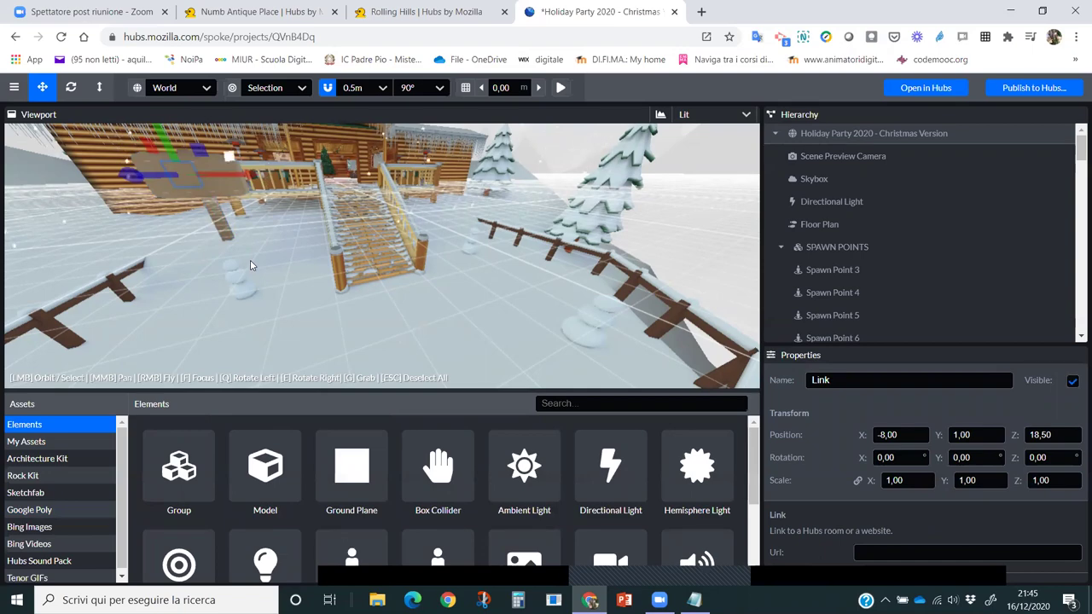
pyautogui.scroll(4, 249, 259)
pyautogui.scroll(-4, 243, 252)
pyautogui.moveTo(231, 260); pyautogui.dragTo(783, 328)
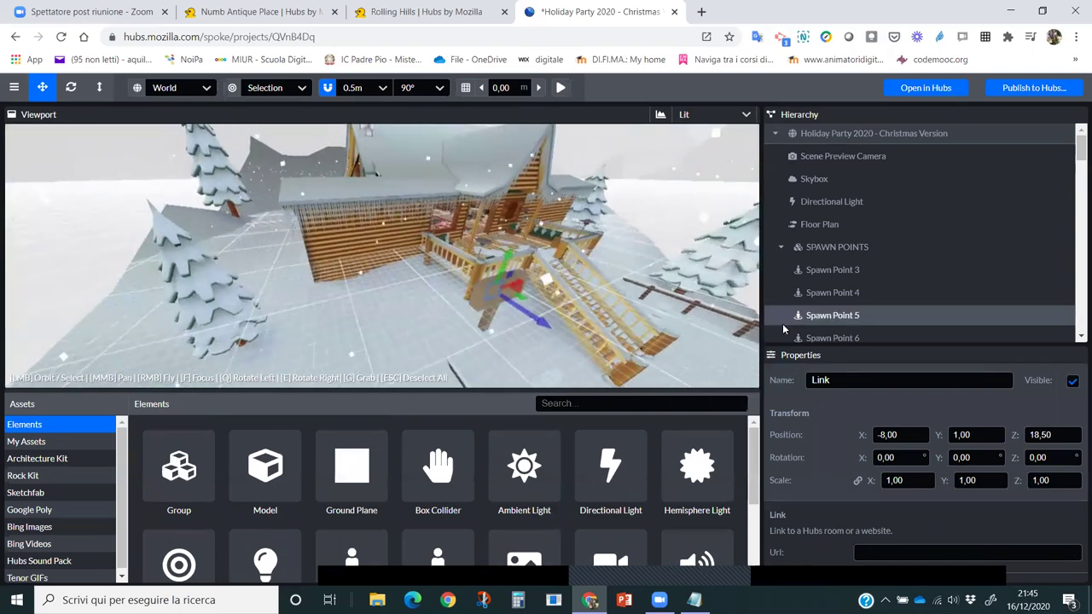
pyautogui.moveTo(425, 308); pyautogui.dragTo(520, 336, button='middle')
pyautogui.moveTo(518, 335); pyautogui.dragTo(174, 288)
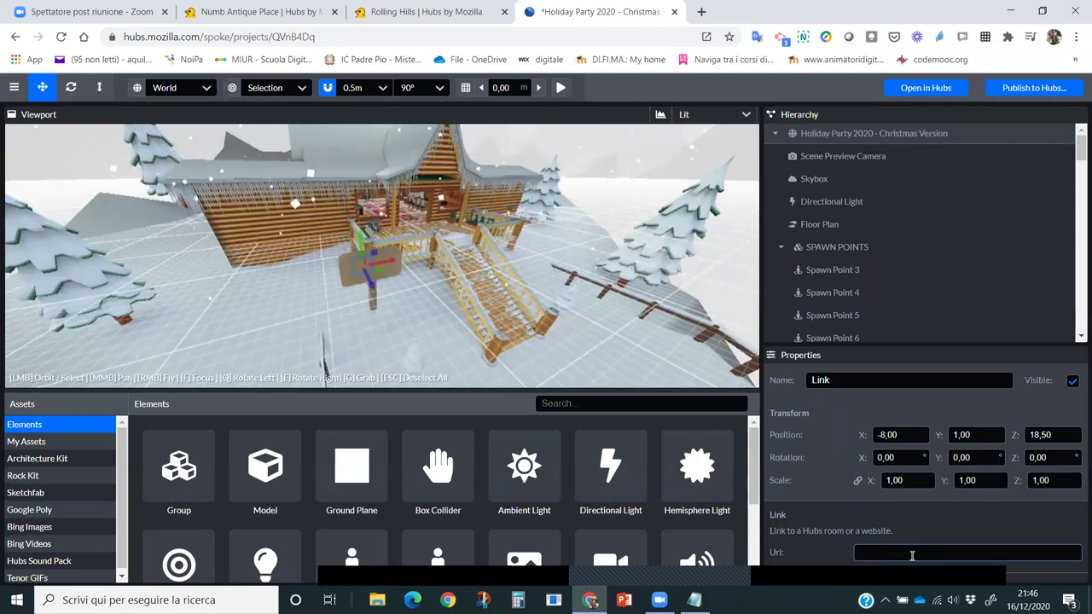
# Step: Rename the link on the sign as VaiDentro
pyautogui.click(839, 380)
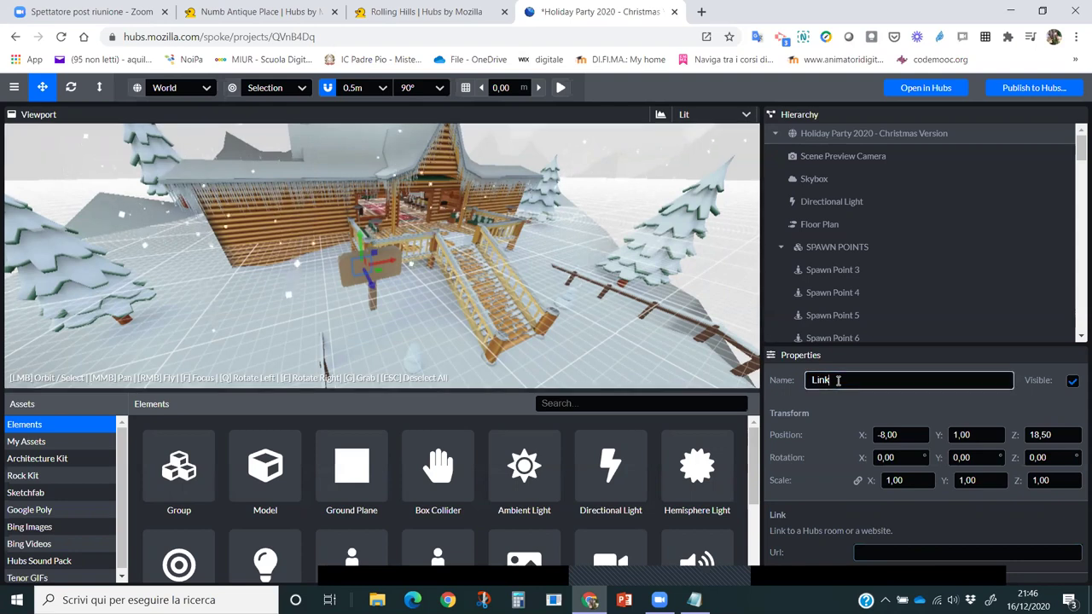
pyautogui.moveTo(838, 380); pyautogui.dragTo(806, 381)
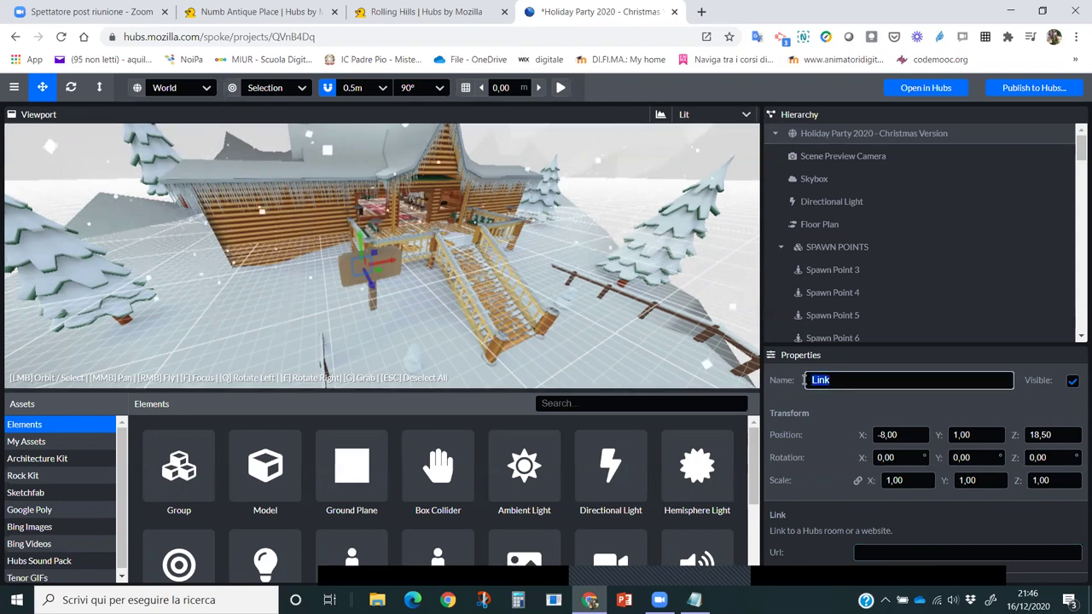
pyautogui.write('Vai')
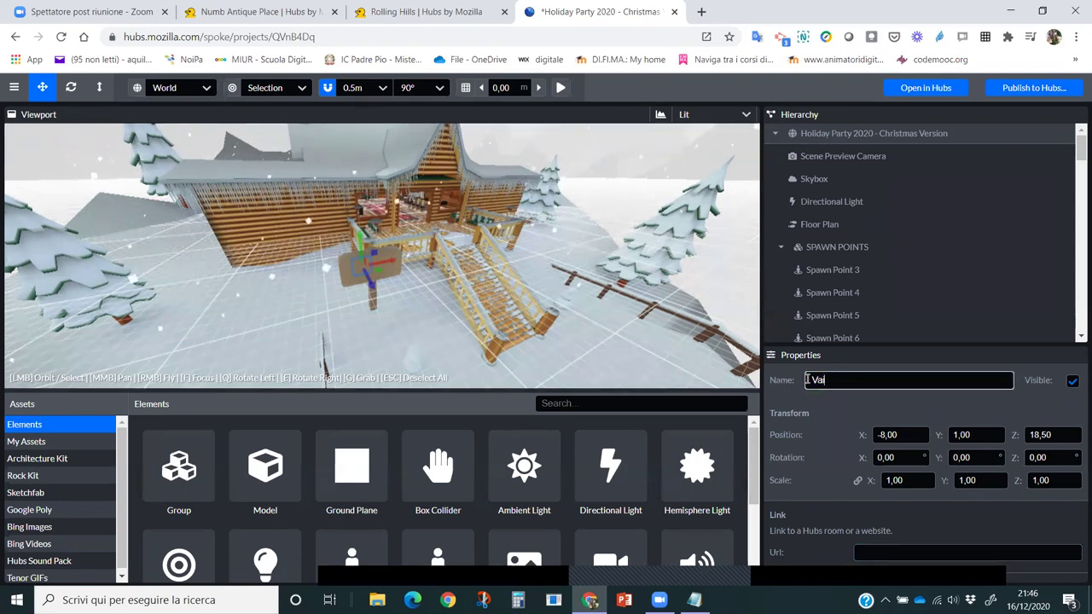
pyautogui.write('Dentro')
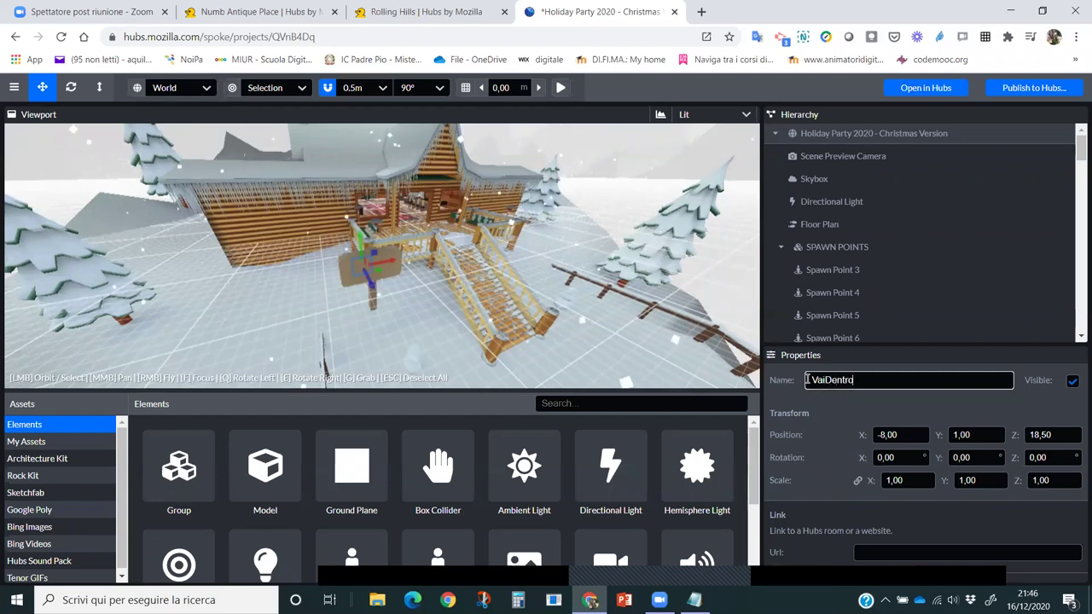
pyautogui.click(843, 411)
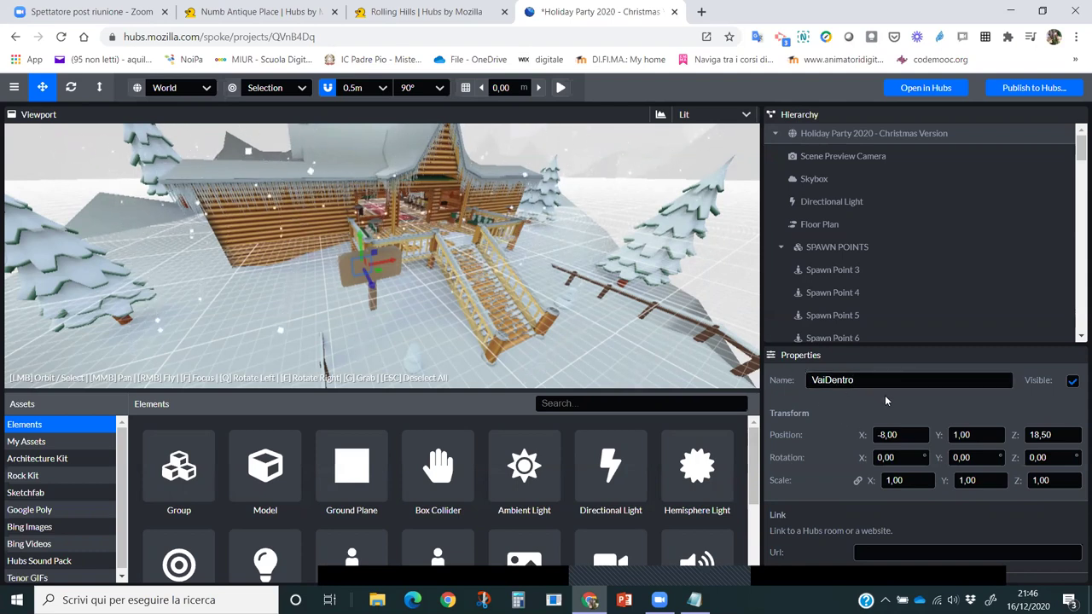
# Step: Place a Way Point element inside the lodge near the Christmas tree, at about X 2.5, Y 0, Z -7
pyautogui.moveTo(522, 327)
pyautogui.mouseDown(button='right')
pyautogui.moveTo(523, 307)
pyautogui.moveTo(523, 327)
pyautogui.mouseUp(button='right')
pyautogui.press('w')
pyautogui.press('w')
pyautogui.press('w')
pyautogui.moveTo(382, 256); pyautogui.dragTo(431, 322, button='right')
pyautogui.press('w')
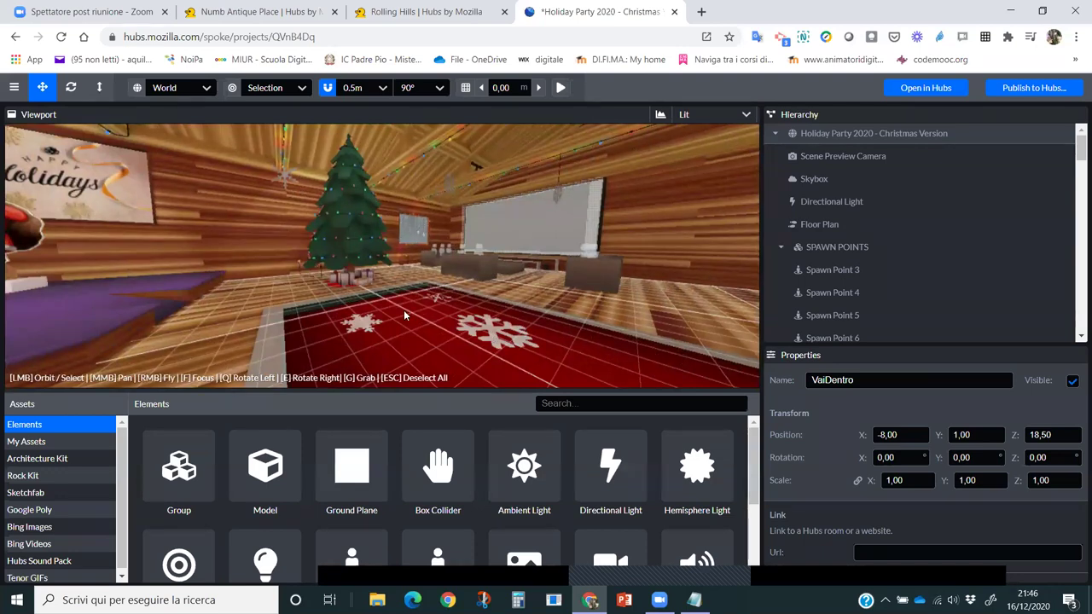
pyautogui.scroll(-1, 469, 508)
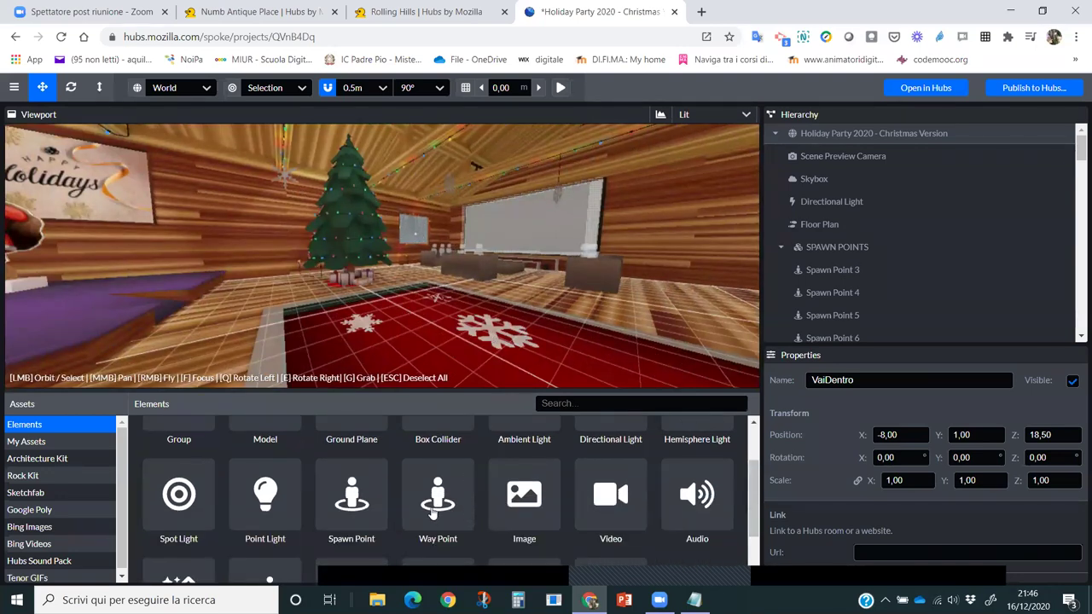
pyautogui.moveTo(441, 504); pyautogui.dragTo(404, 278)
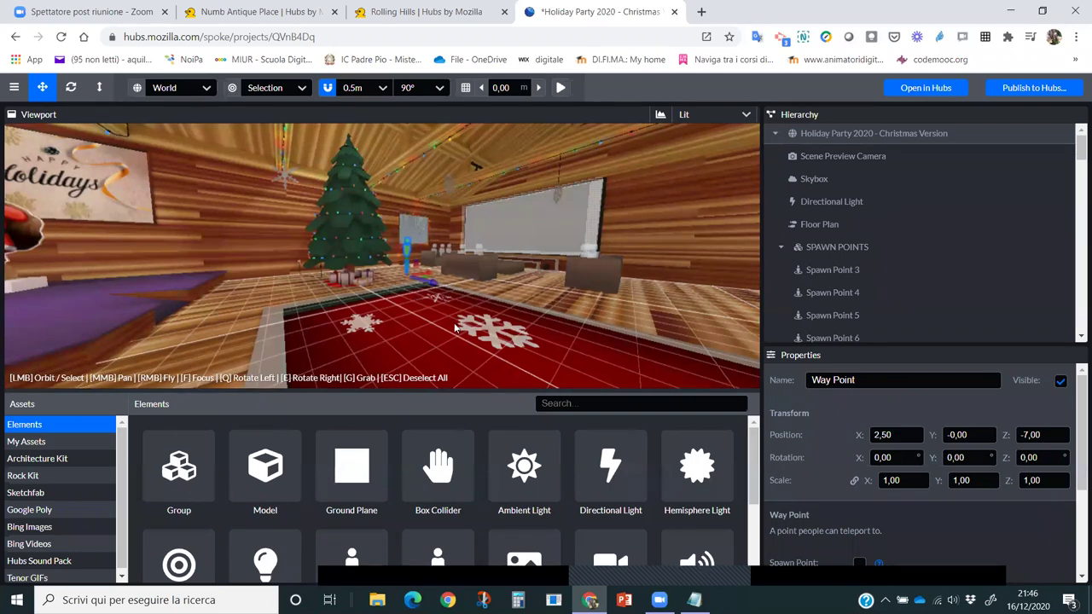
# Step: Move the way point onto the red carpet, to X 0.5, Z -5
pyautogui.press('f')
pyautogui.moveTo(483, 324); pyautogui.dragTo(551, 361)
pyautogui.moveTo(574, 356)
pyautogui.mouseDown(button='right')
pyautogui.moveTo(443, 357)
pyautogui.moveTo(574, 356)
pyautogui.mouseUp(button='right')
pyautogui.scroll(-3, 577, 356)
pyautogui.scroll(-2, 578, 356)
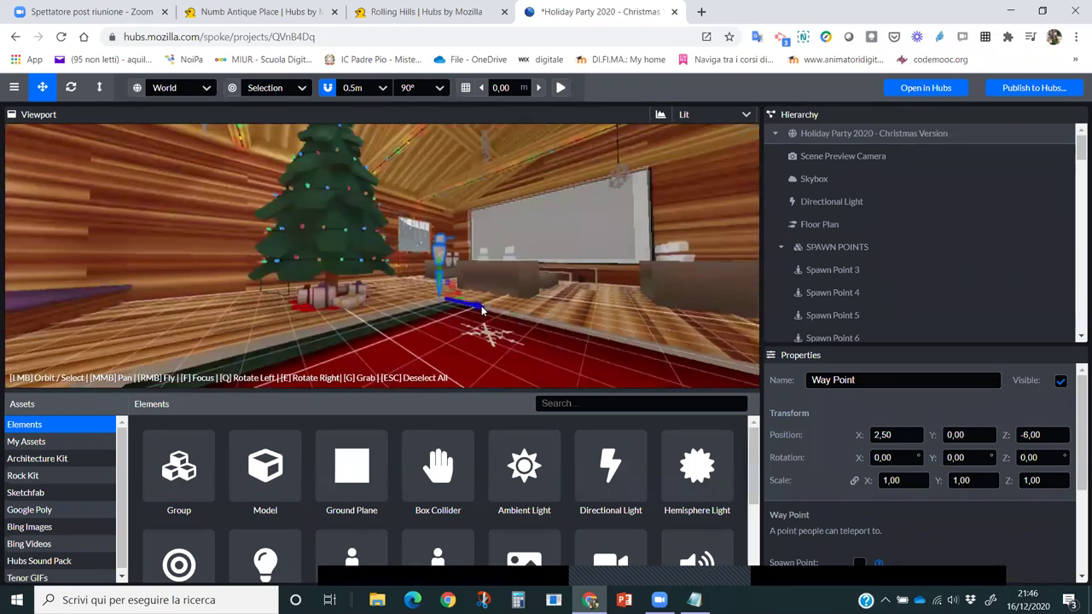
pyautogui.moveTo(455, 291); pyautogui.dragTo(437, 341)
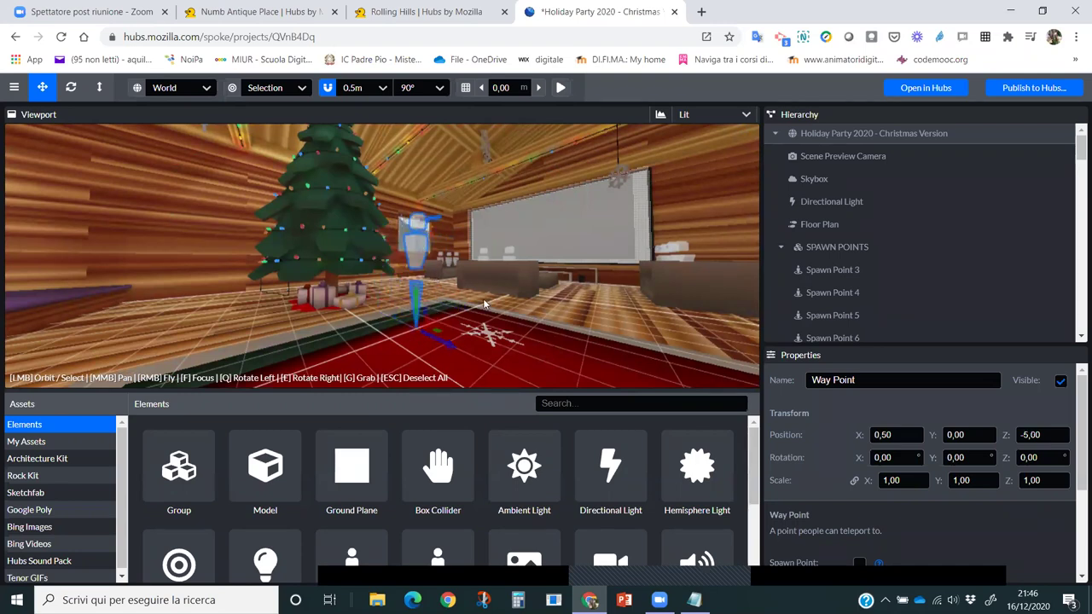
# Step: Set the way point's Y rotation to 180°
pyautogui.moveTo(437, 341); pyautogui.dragTo(433, 194, button='right')
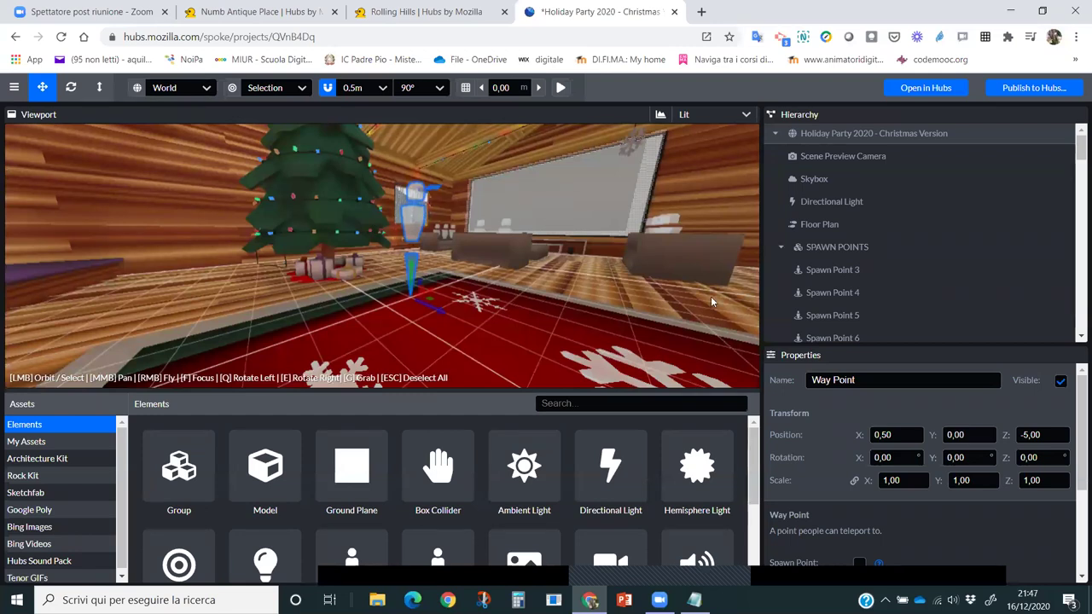
pyautogui.click(949, 458)
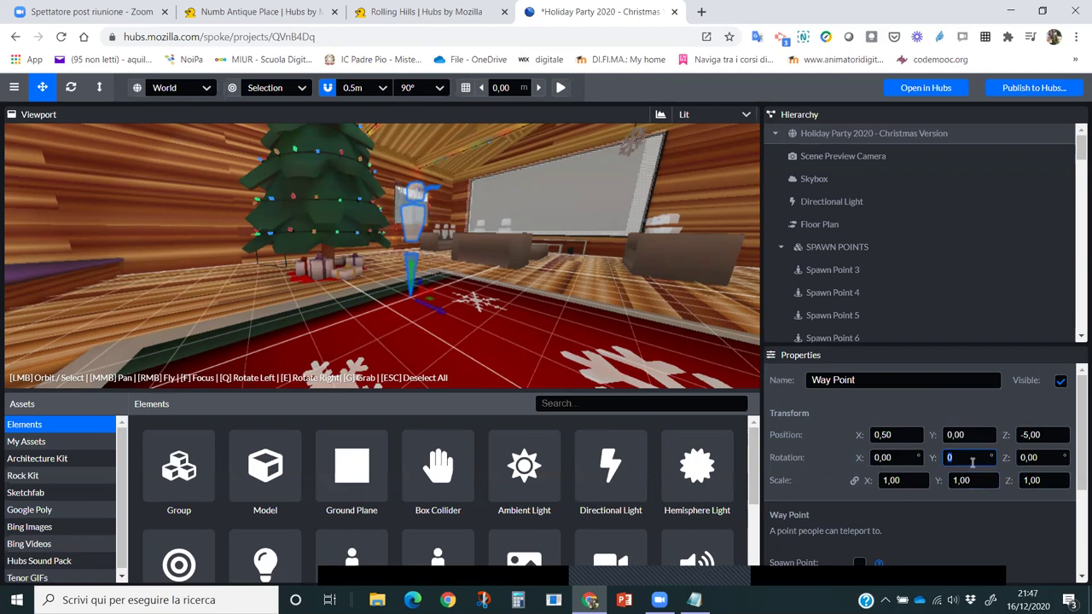
pyautogui.write('180')
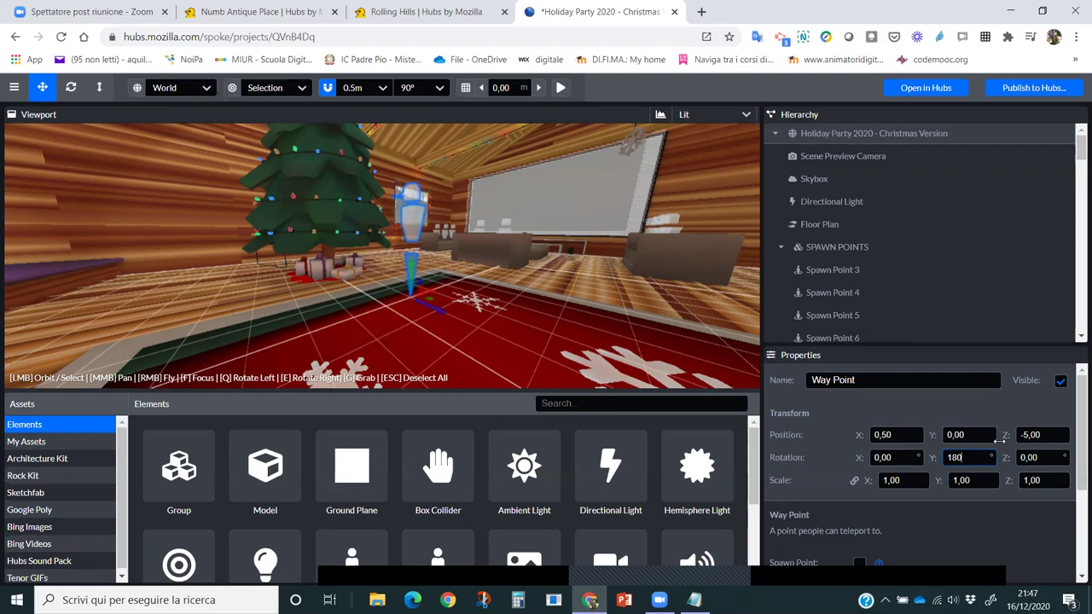
# Step: Move the way point on the red carpet to Z -4.5 and rename it VaiDentro
pyautogui.moveTo(454, 320); pyautogui.dragTo(409, 295, button='right')
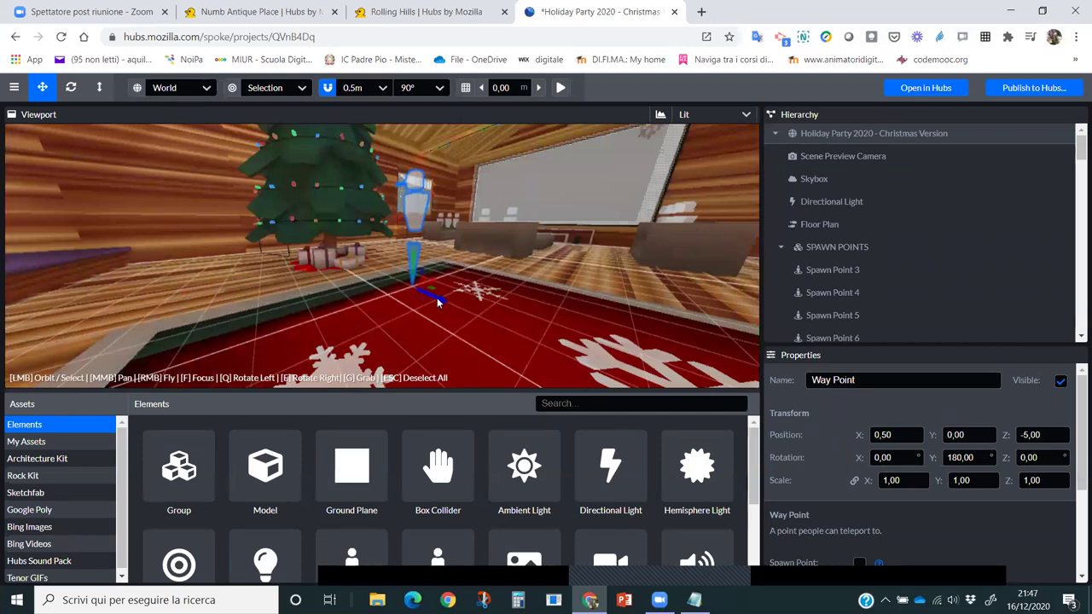
pyautogui.moveTo(440, 299); pyautogui.dragTo(460, 312)
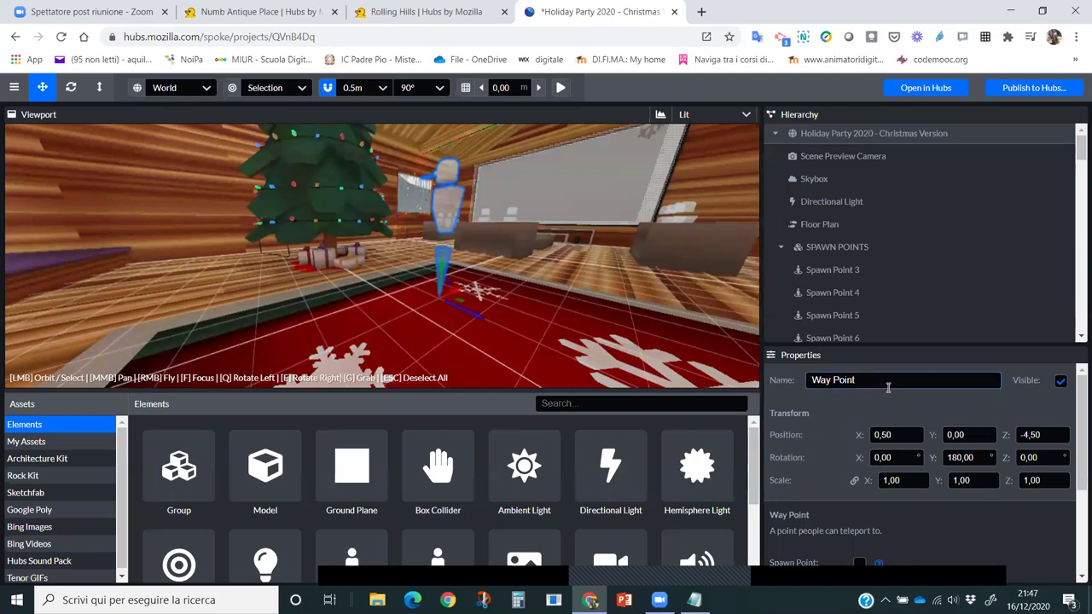
pyautogui.moveTo(879, 379); pyautogui.dragTo(800, 382)
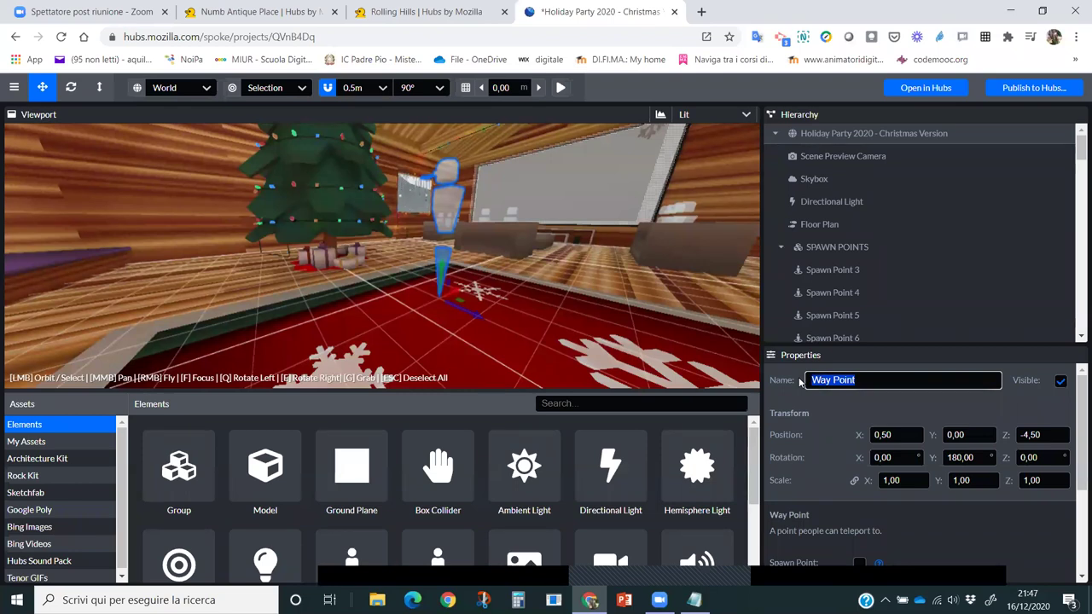
pyautogui.write('V')
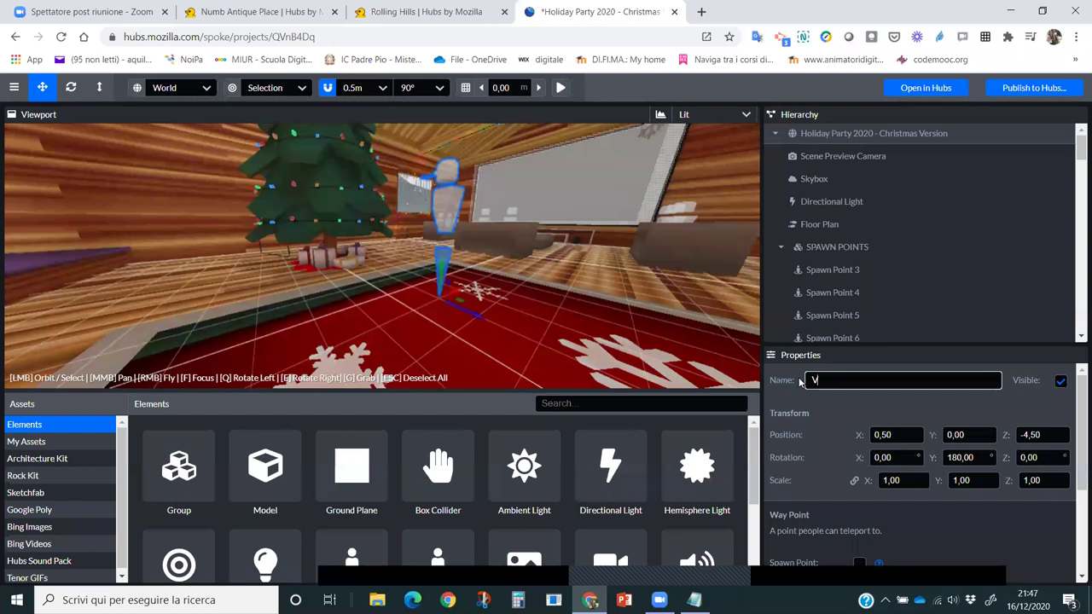
pyautogui.write('aiDentro')
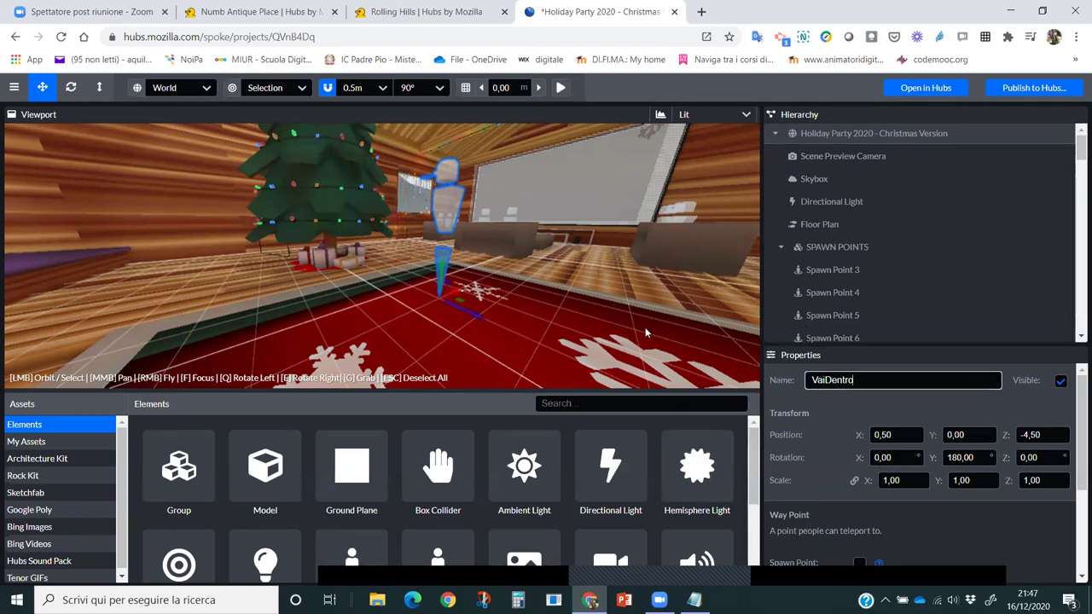
pyautogui.scroll(-2, 562, 300)
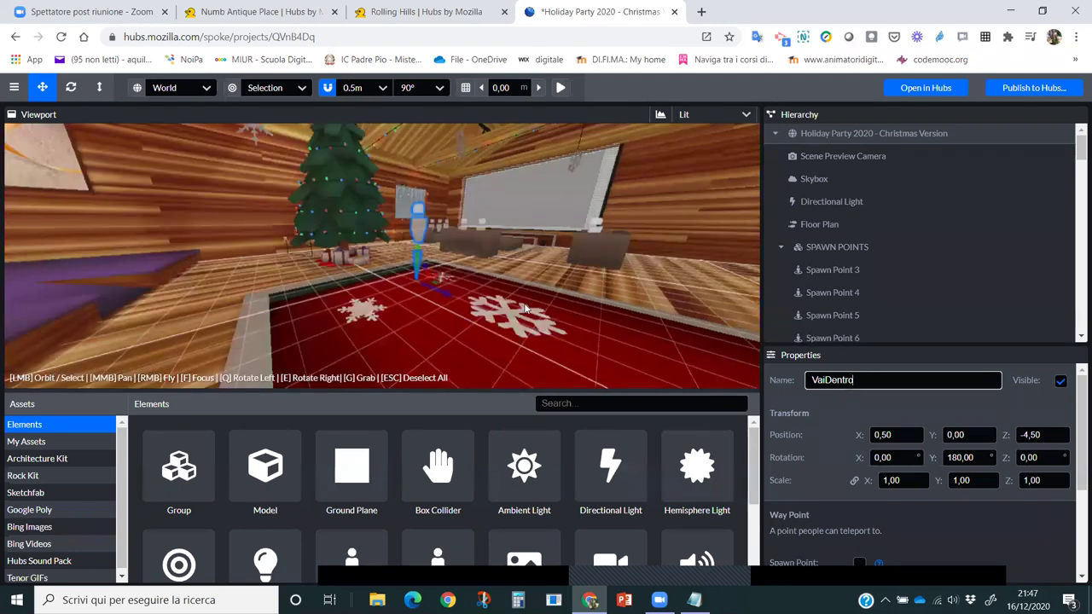
pyautogui.scroll(3, 525, 309)
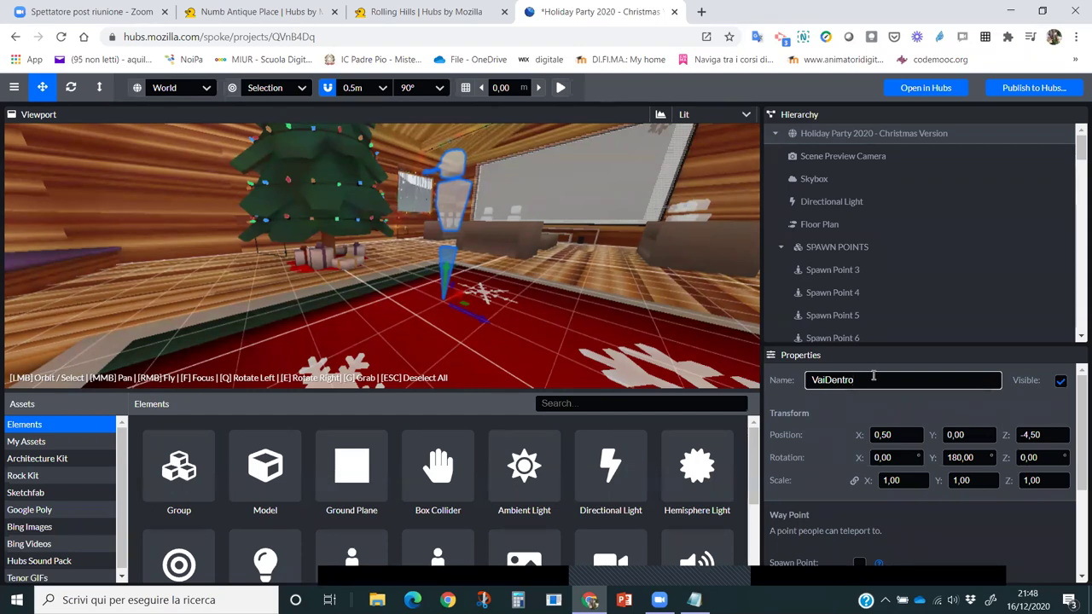
# Step: Copy the way point's name VaiDentro and look through its Way Point options
pyautogui.moveTo(873, 376); pyautogui.dragTo(810, 381)
pyautogui.hotkey('ctrl', 'c')
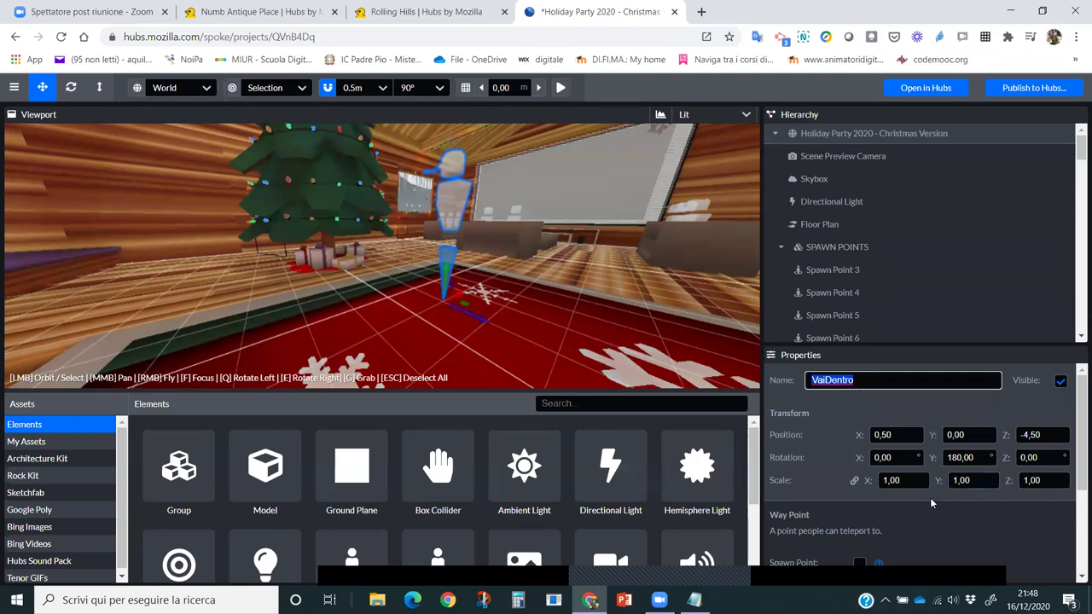
pyautogui.scroll(-2, 929, 518)
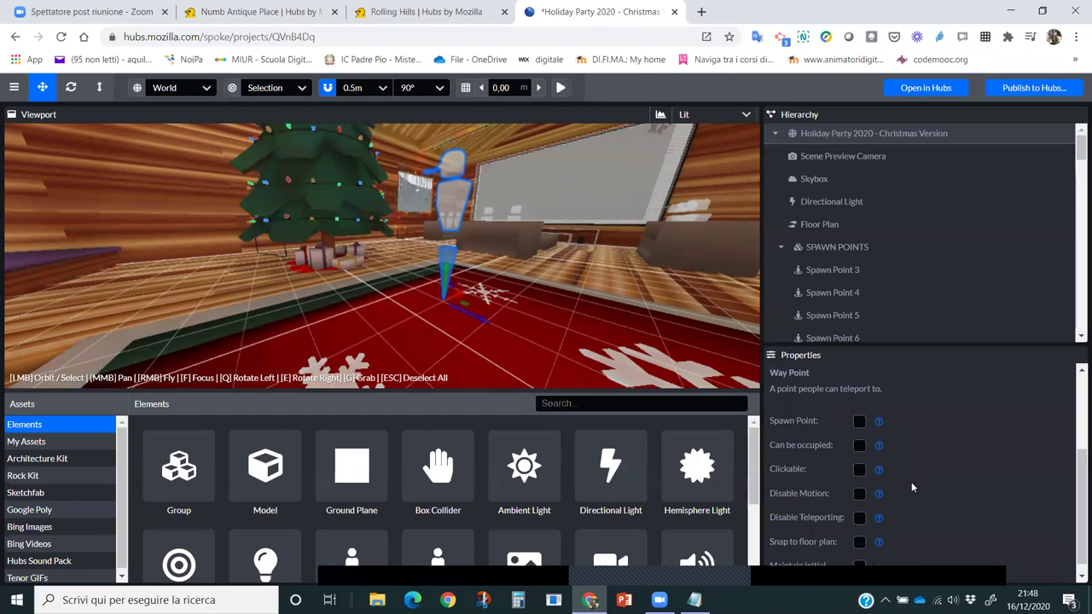
pyautogui.scroll(3, 910, 482)
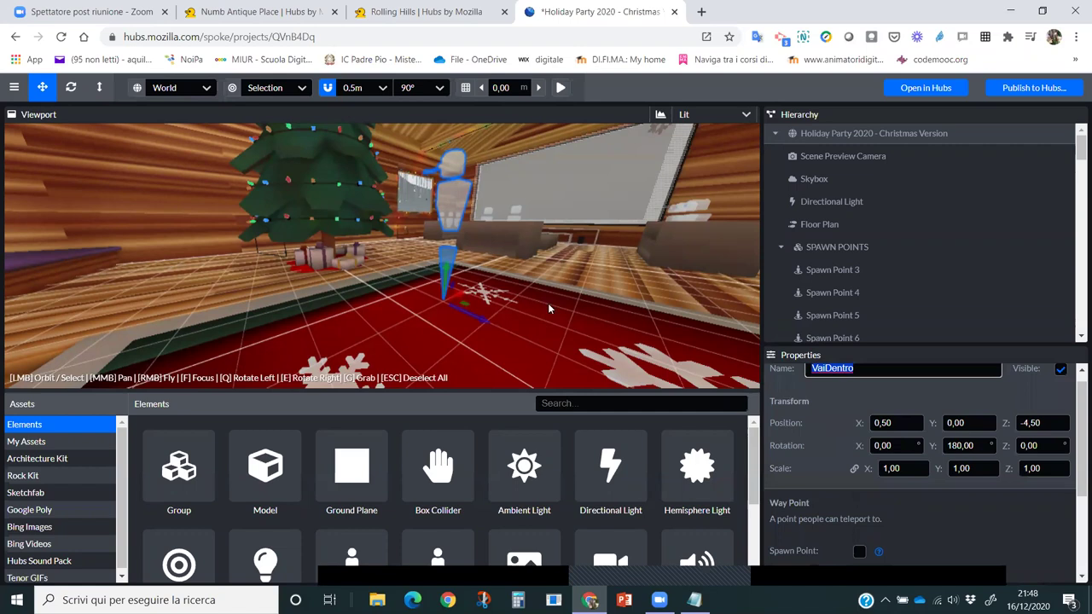
pyautogui.scroll(-1, 892, 528)
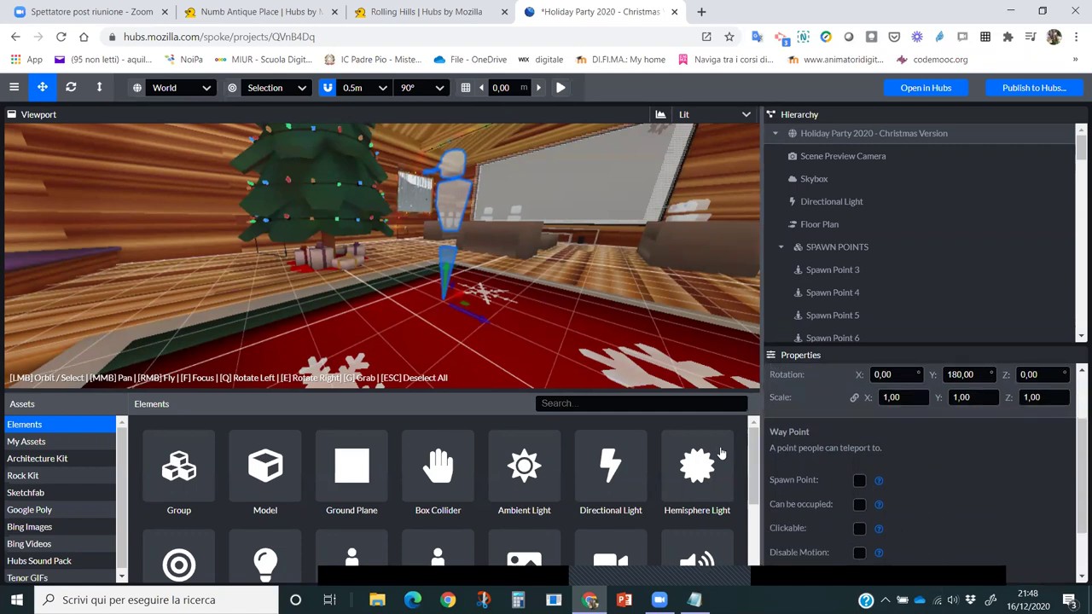
pyautogui.scroll(-1, 856, 493)
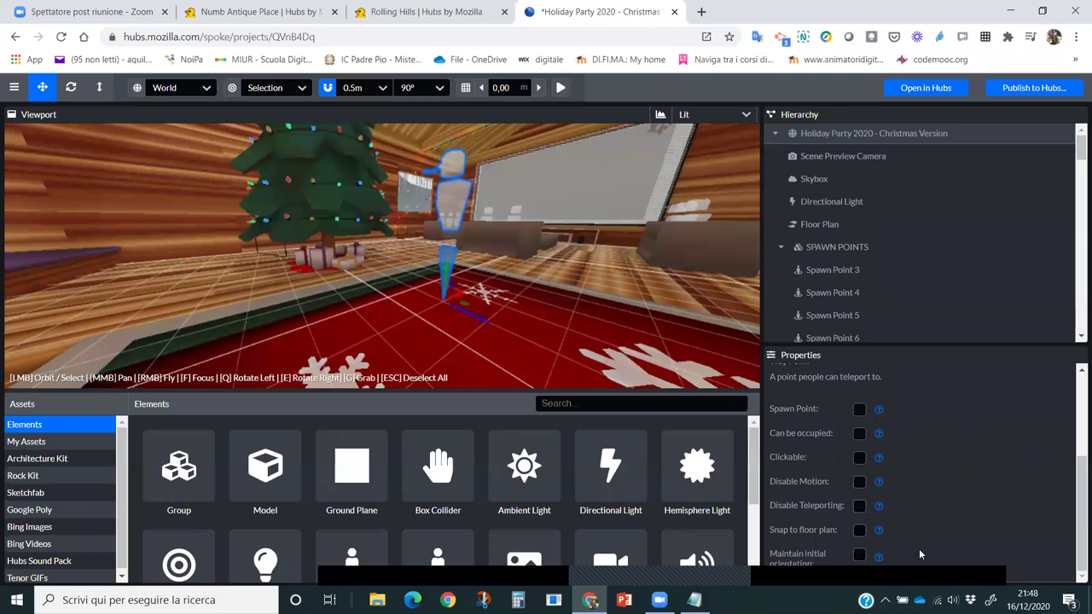
pyautogui.scroll(2, 917, 545)
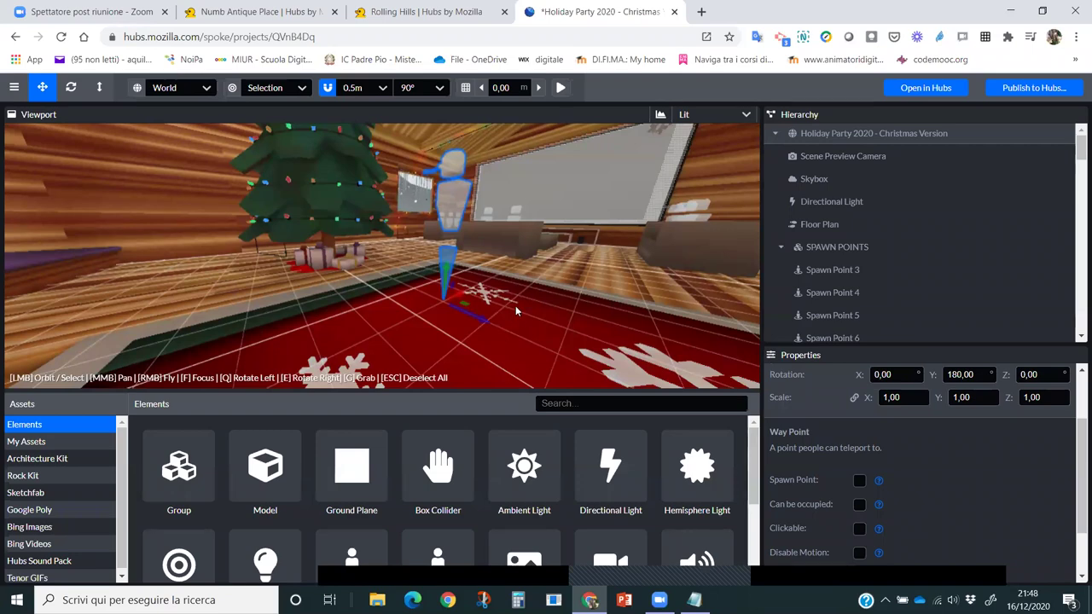
# Step: Bring the view back outside the lodge to the sign
pyautogui.moveTo(514, 287); pyautogui.dragTo(399, 208, button='right')
pyautogui.press('w')
pyautogui.press('w')
pyautogui.press('w')
pyautogui.press('w')
pyautogui.press('w')
pyautogui.moveTo(411, 266); pyautogui.dragTo(702, 292, button='right')
pyautogui.press('s')
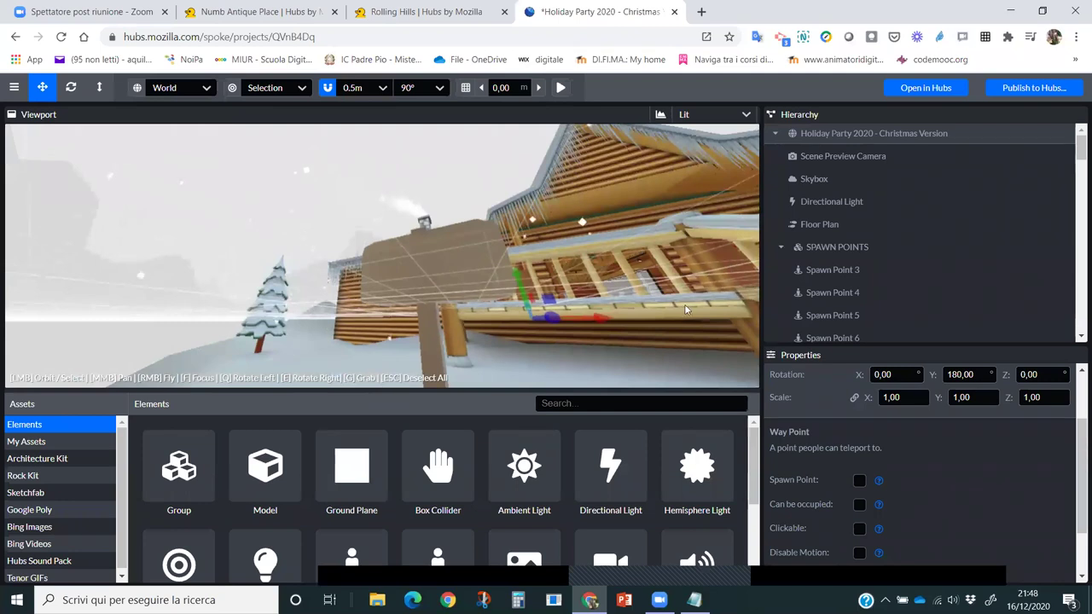
# Step: Collapse the SPAWN POINTS and WAYPOINTS groups and locate the added elements at the end of the hierarchy
pyautogui.scroll(-1, 925, 246)
pyautogui.click(782, 177)
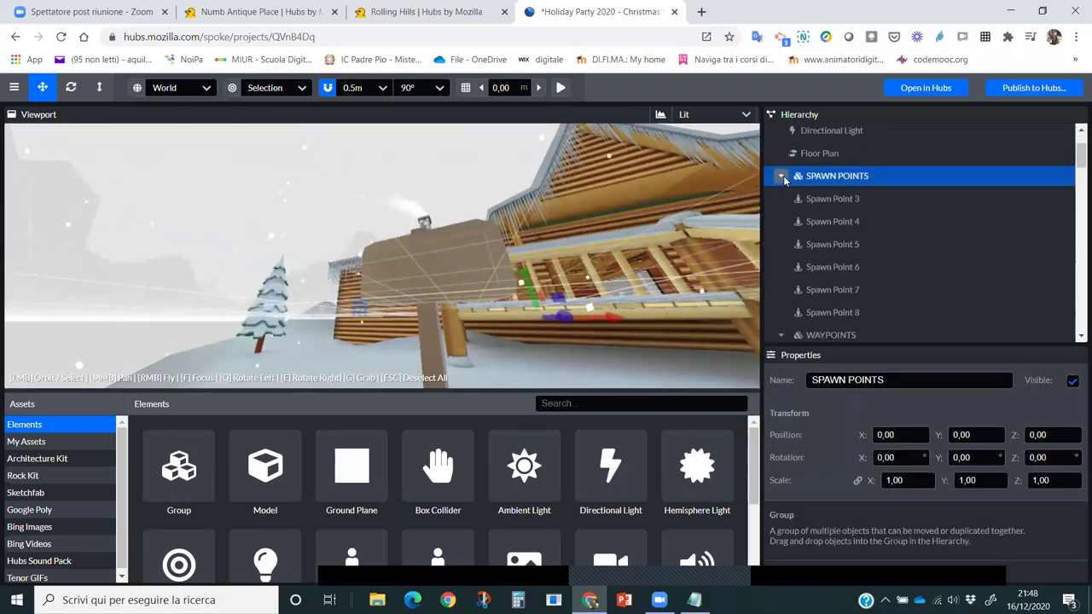
pyautogui.click(782, 177)
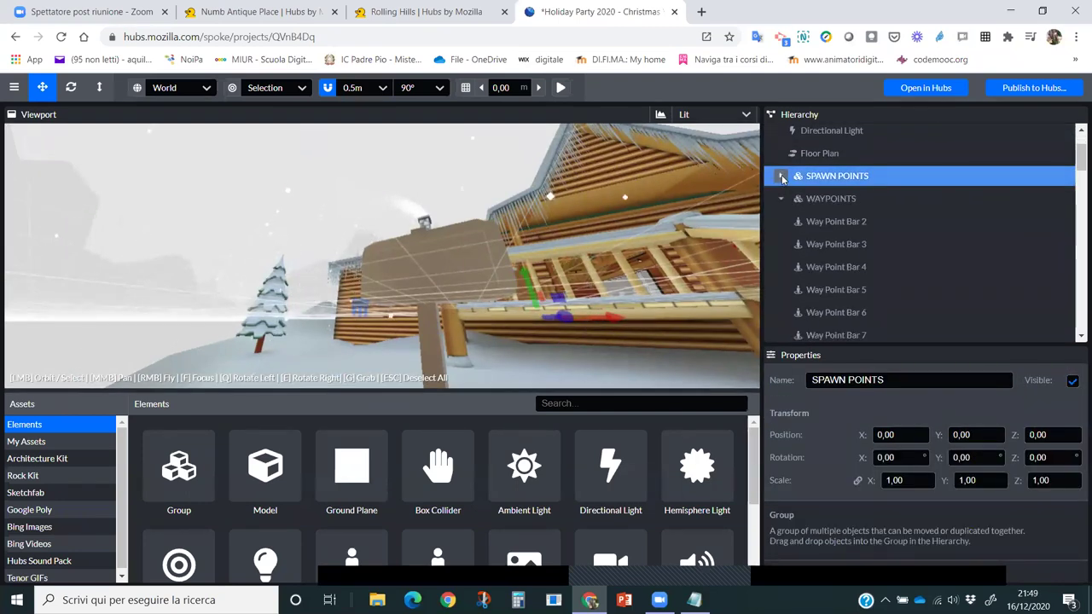
pyautogui.click(781, 200)
pyautogui.click(781, 200)
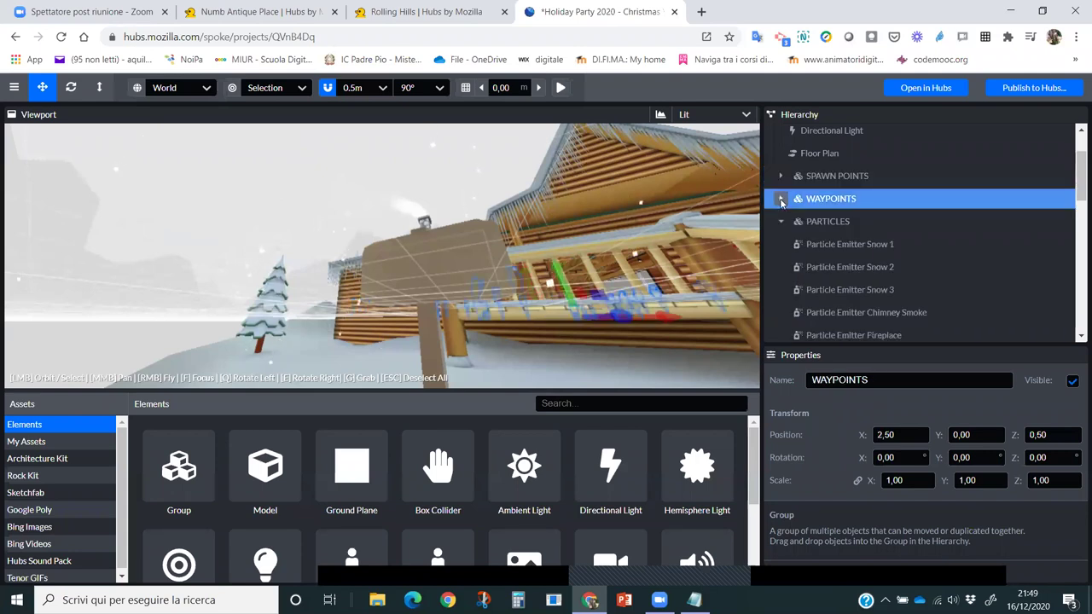
pyautogui.click(779, 222)
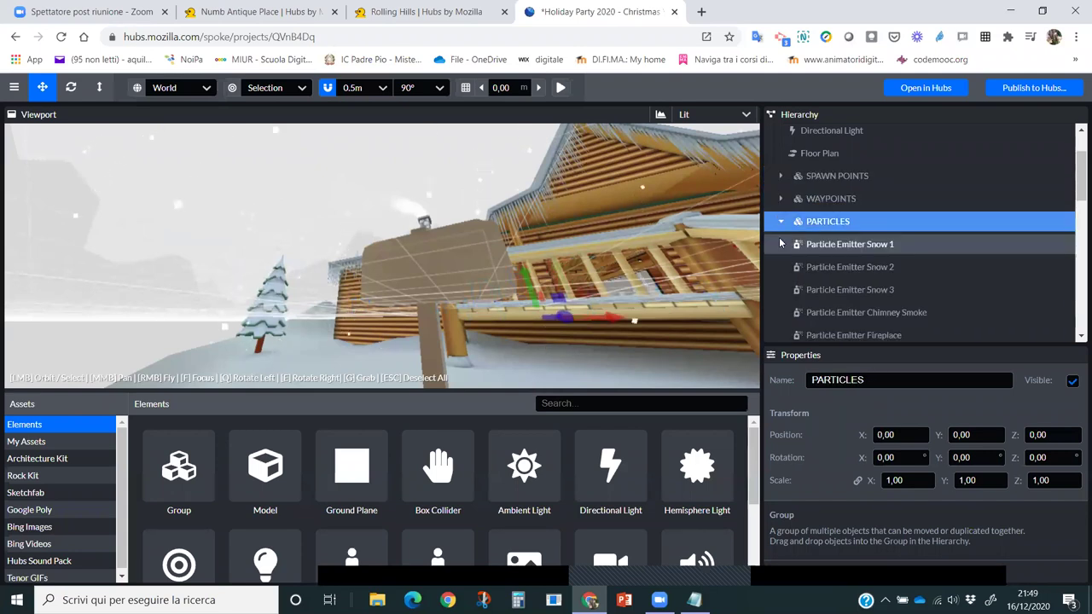
pyautogui.scroll(-3, 776, 243)
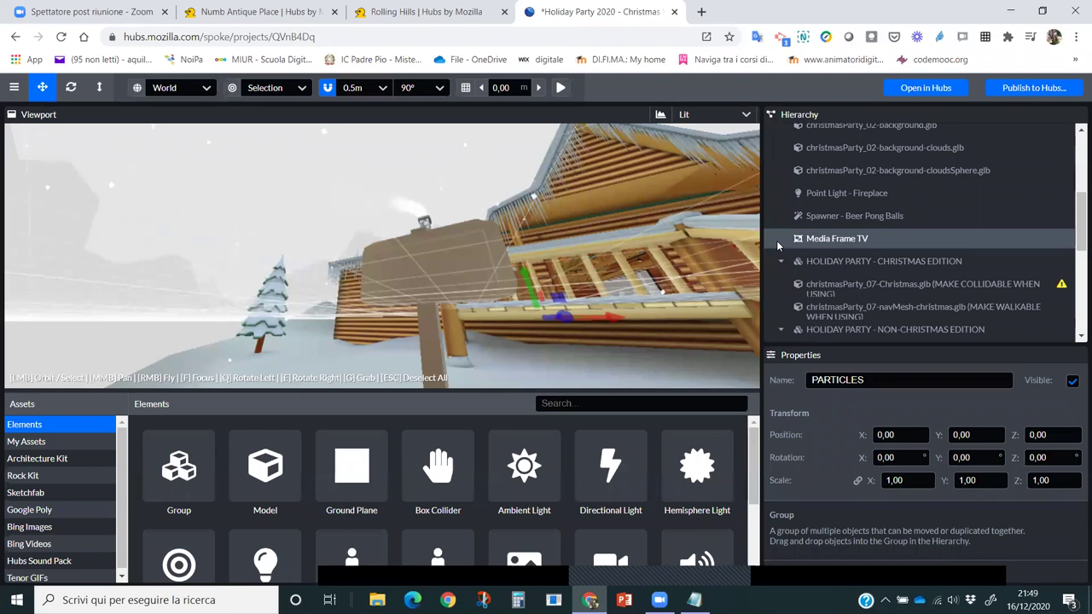
pyautogui.scroll(-5, 776, 240)
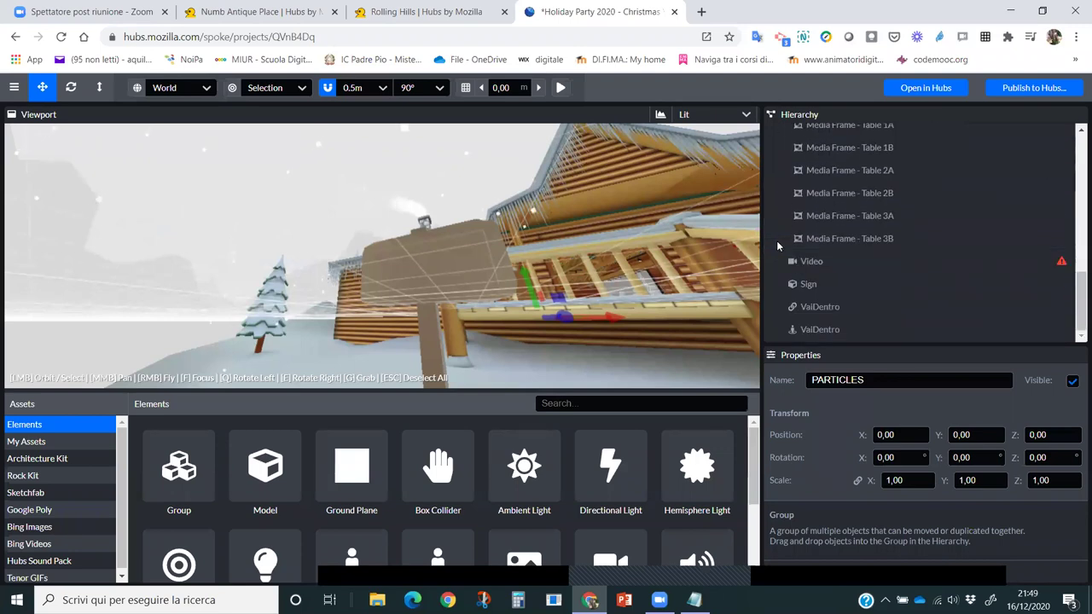
# Step: Set the URL of the VaiDentro link to #VaiDentro, pasting the copied way point name after the hash sign
pyautogui.doubleClick(810, 308)
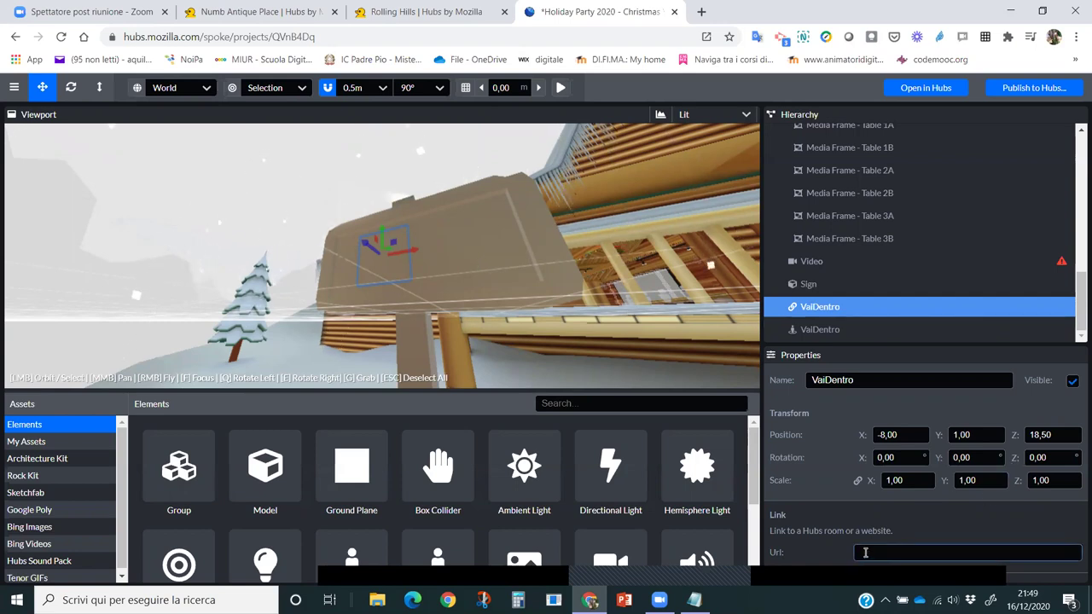
pyautogui.click(861, 553)
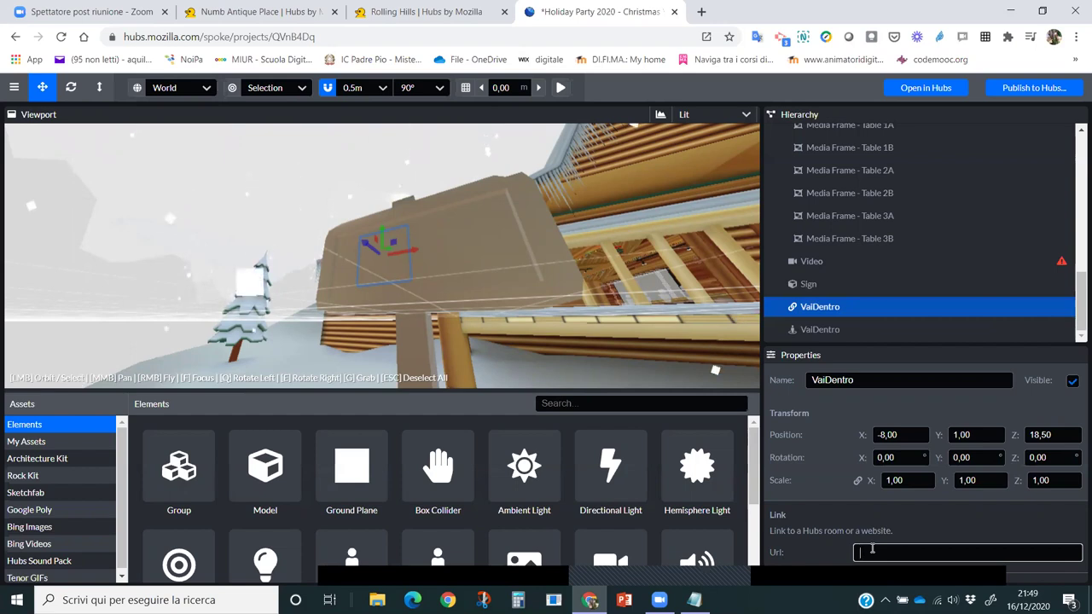
pyautogui.write('#')
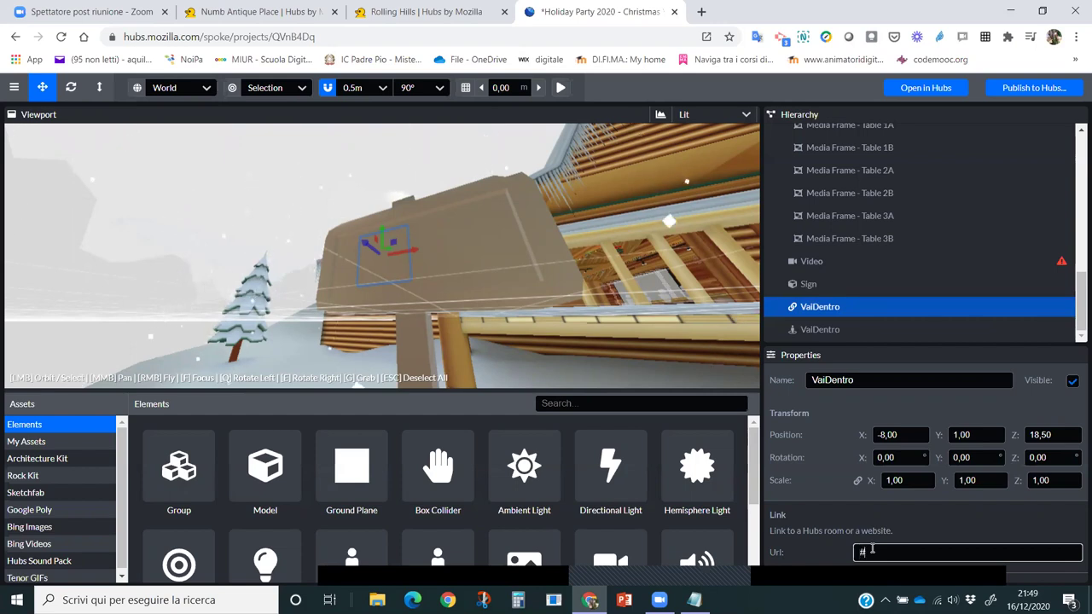
pyautogui.hotkey('ctrl', 'v')
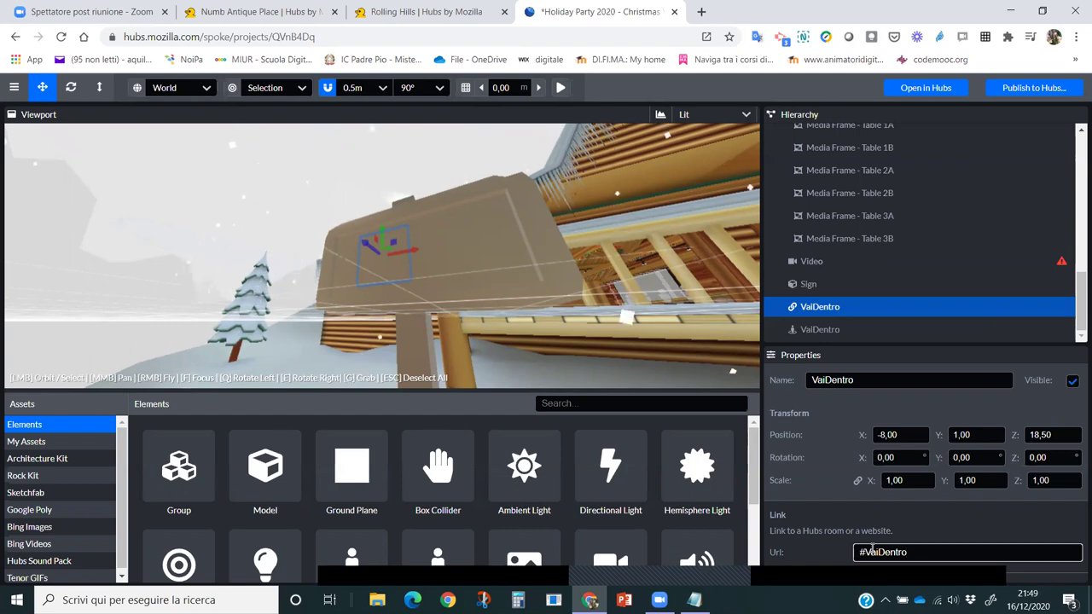
pyautogui.click(947, 518)
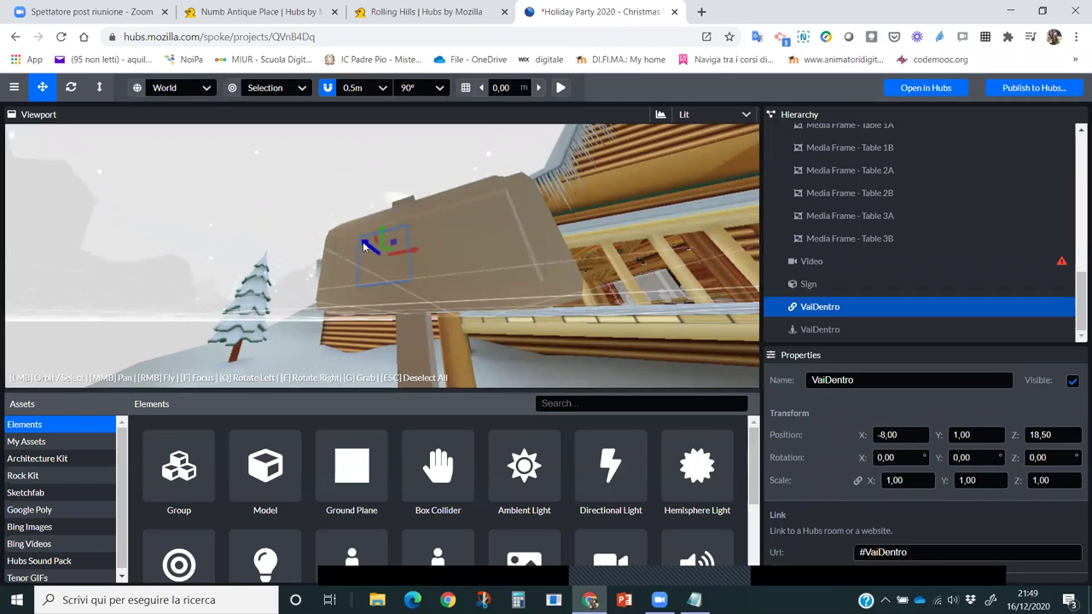
# Step: Move the VaiDentro link onto the front face of the sign, to X -7.5, Z 19
pyautogui.moveTo(332, 245); pyautogui.dragTo(318, 239)
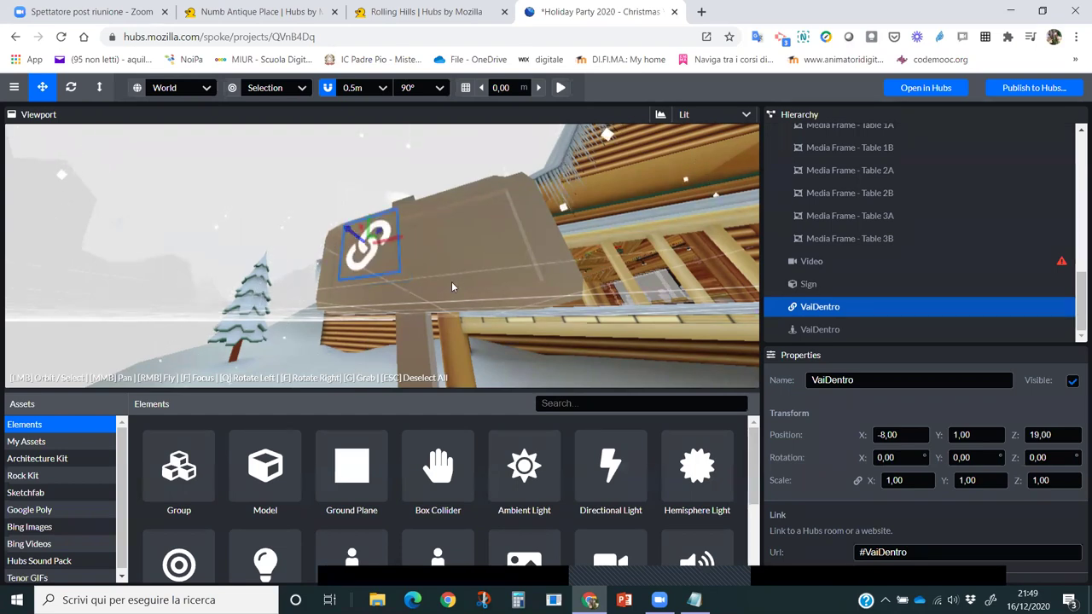
pyautogui.scroll(-2, 452, 283)
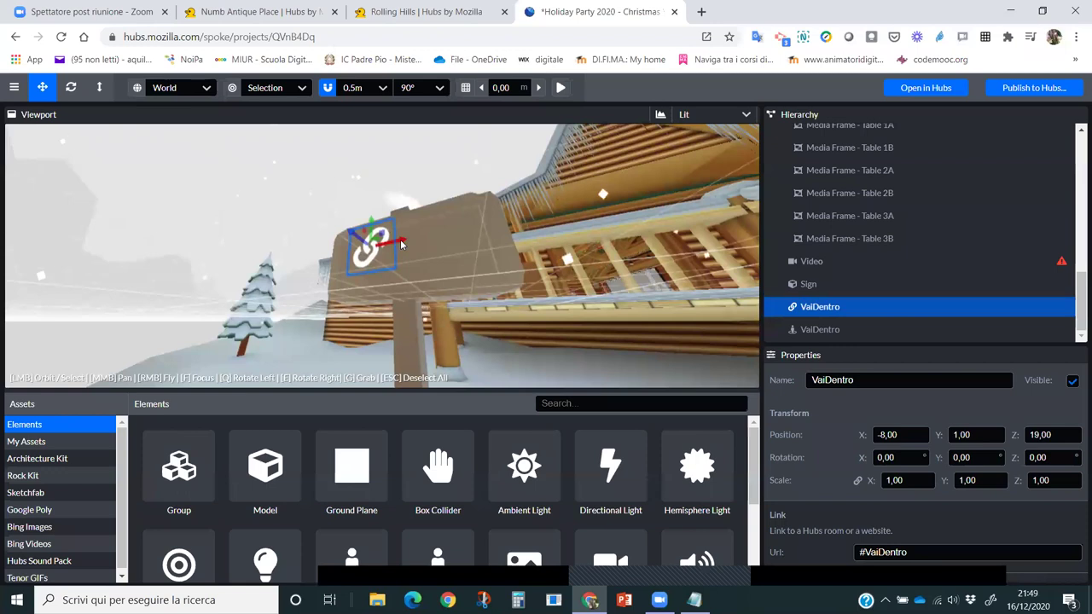
pyautogui.moveTo(399, 245); pyautogui.dragTo(424, 244)
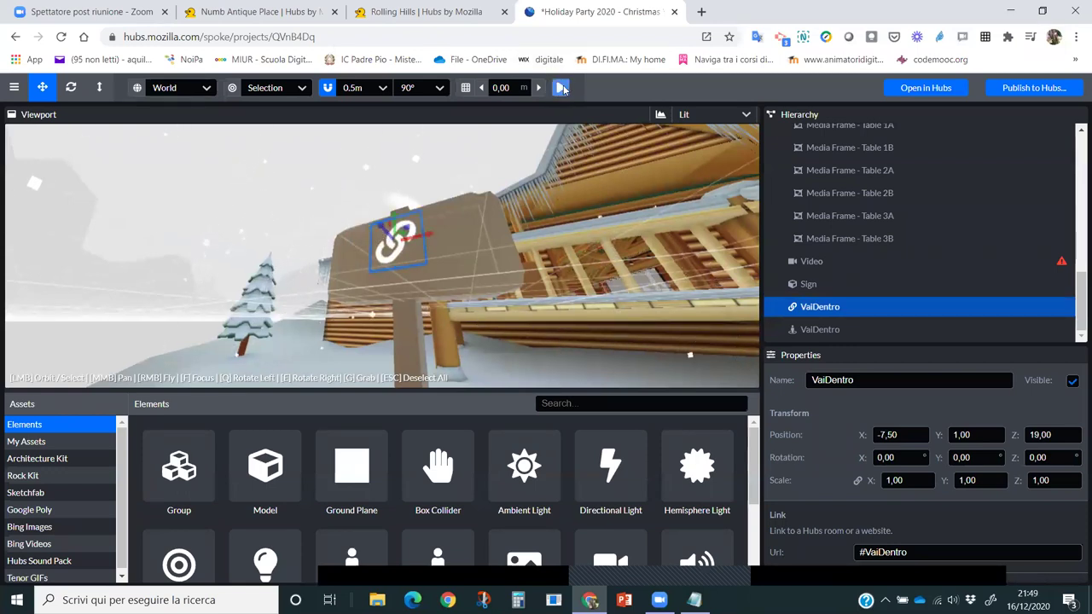
# Step: Preview the scene around the sign, then stop the preview
pyautogui.click(562, 89)
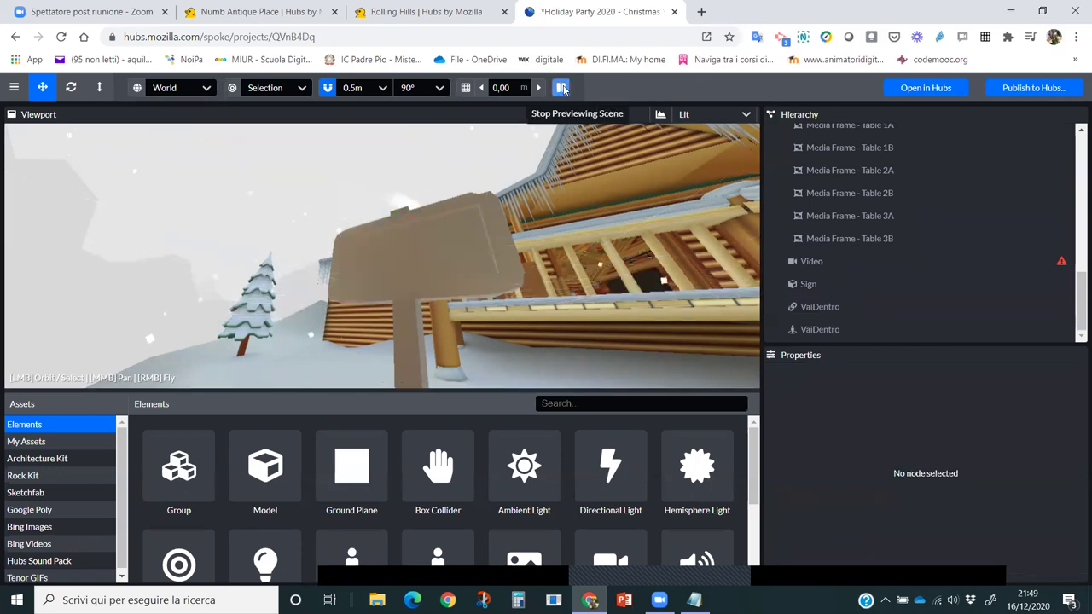
pyautogui.moveTo(382, 256); pyautogui.dragTo(383, 282, button='right')
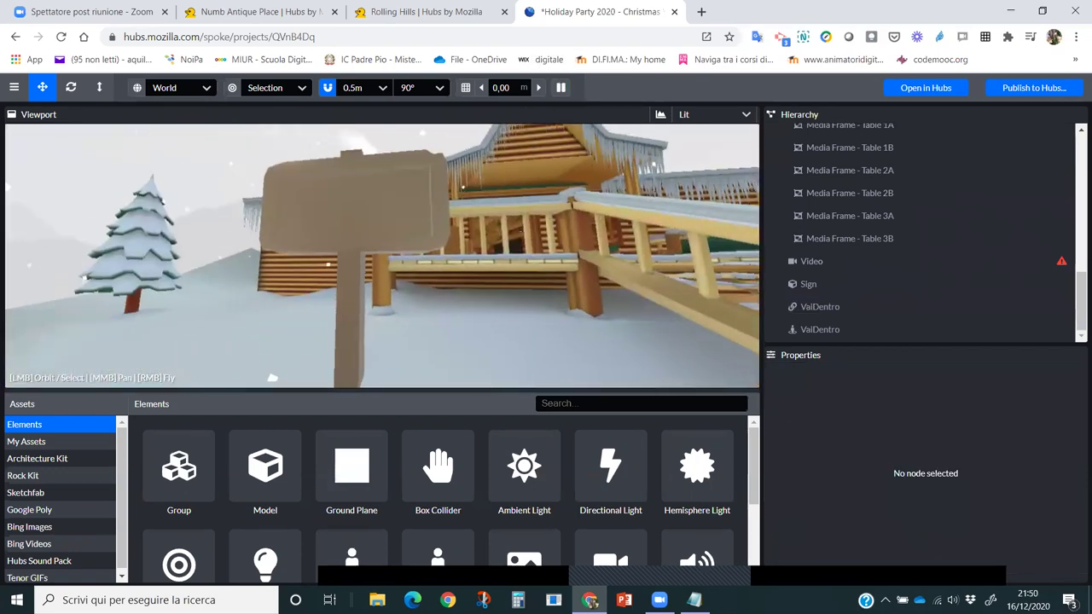
pyautogui.click(560, 87)
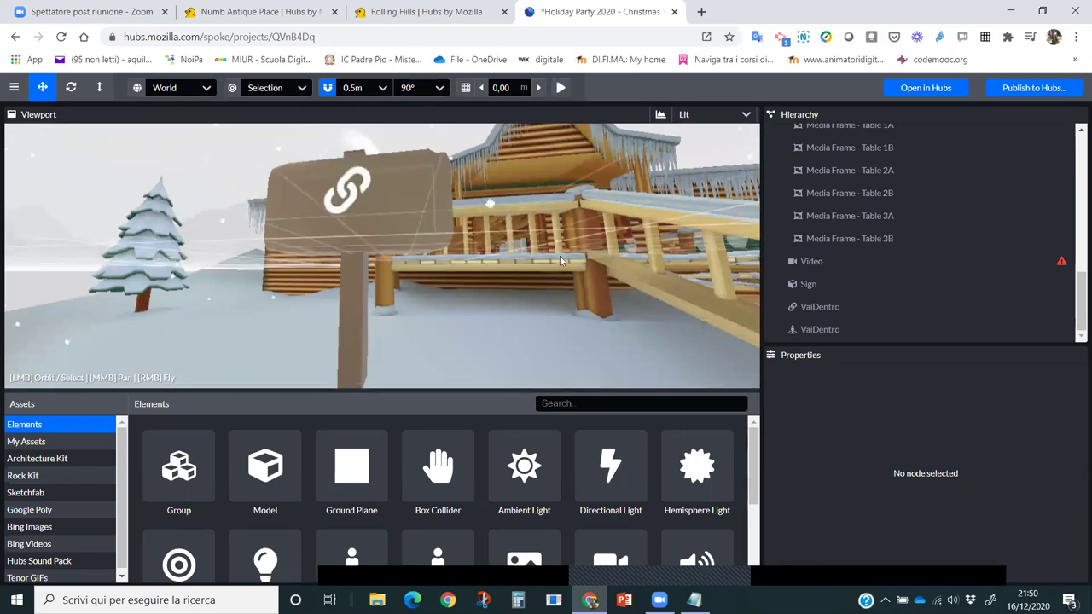
# Step: Save the project with the new link and way point
pyautogui.click(13, 89)
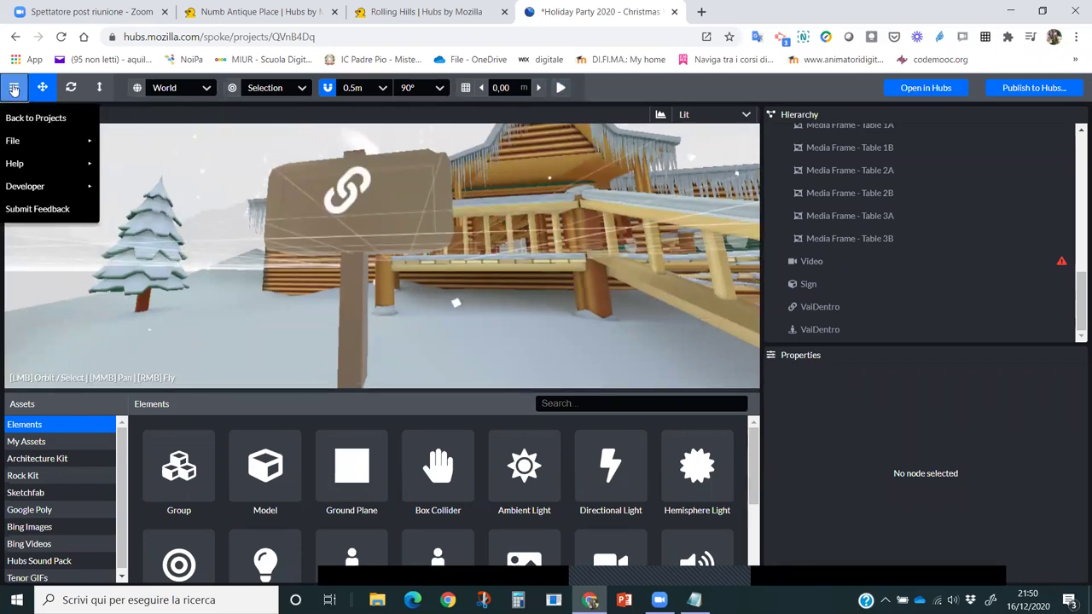
pyautogui.moveTo(39, 142)
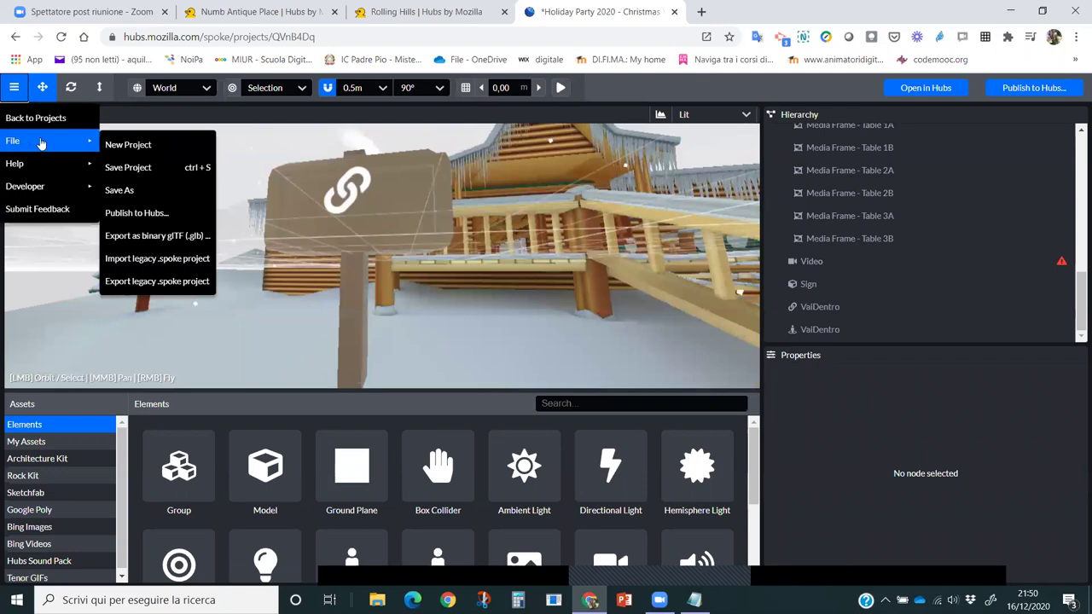
pyautogui.click(167, 173)
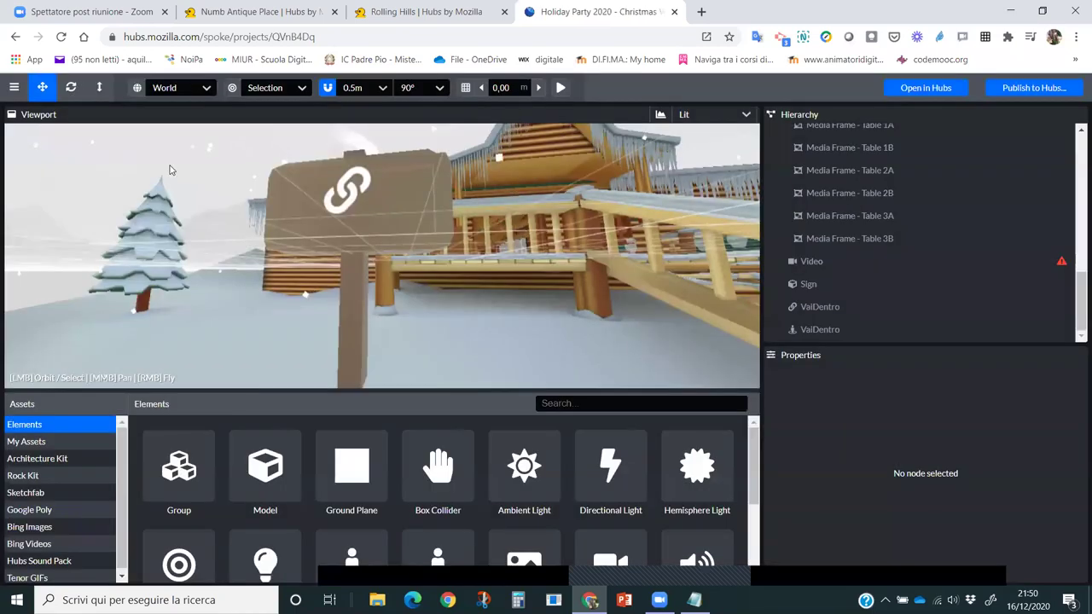
# Step: Publish the scene to Hubs as Holiday Party 2020 - Christmas Version, closing the Rolling Hills and Numb Antique Place tabs while it exports
pyautogui.click(1038, 89)
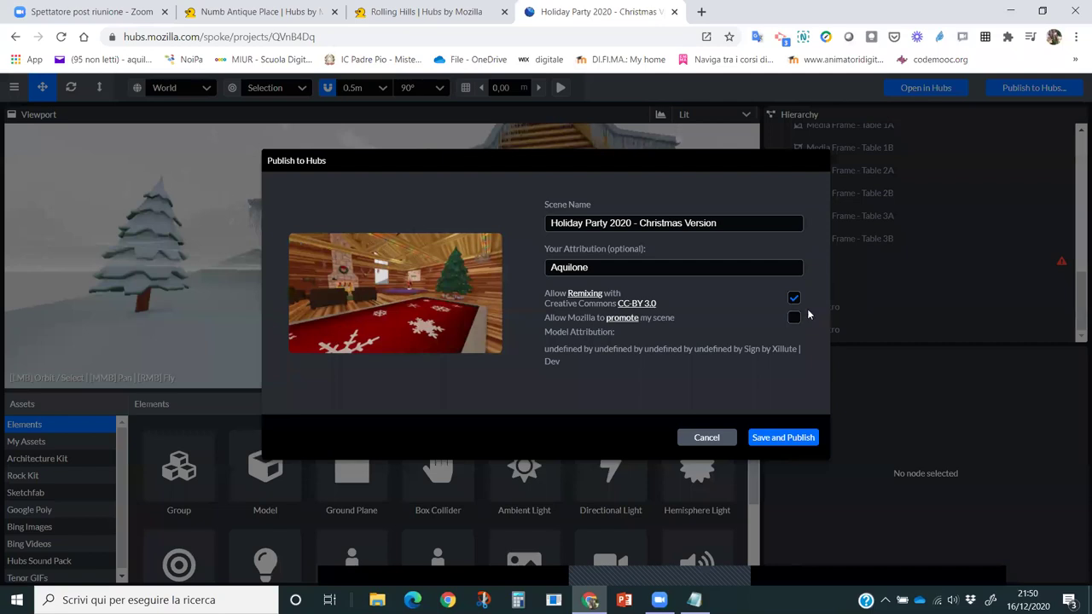
pyautogui.click(793, 438)
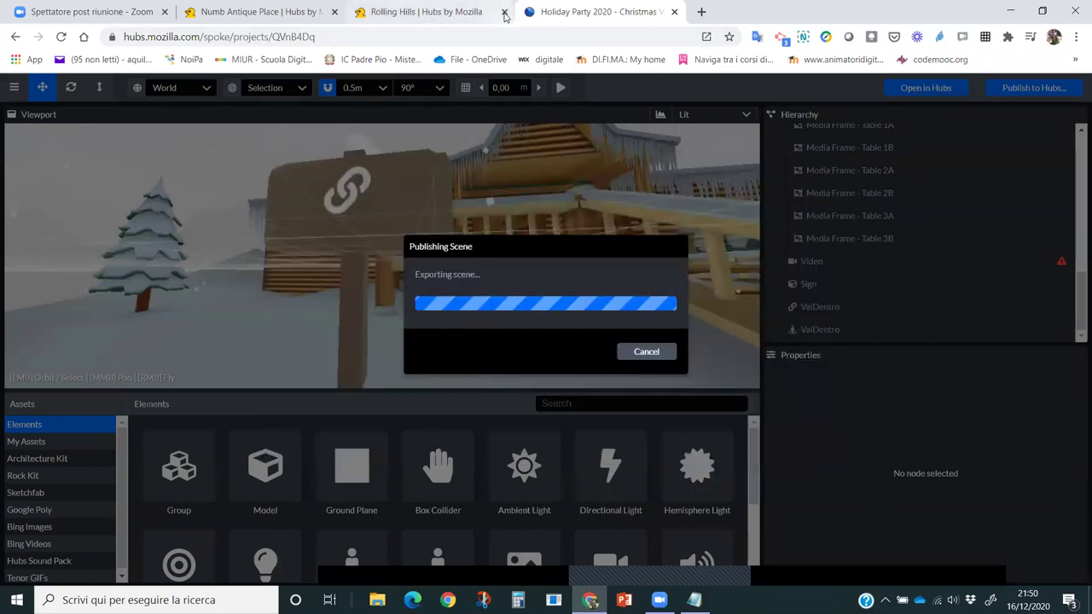
pyautogui.click(503, 13)
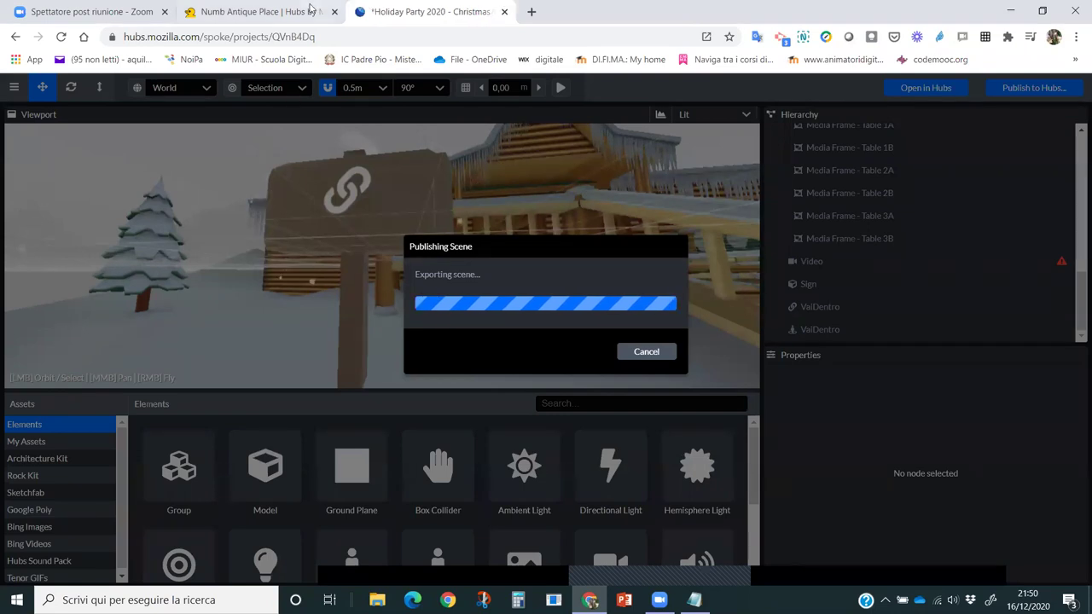
pyautogui.click(335, 12)
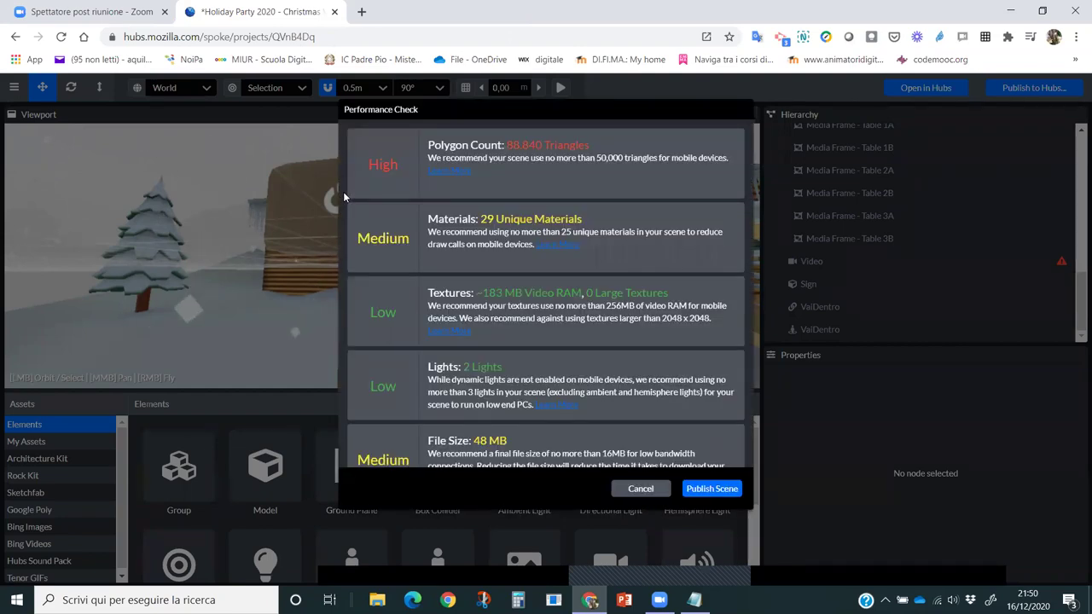
pyautogui.click(708, 489)
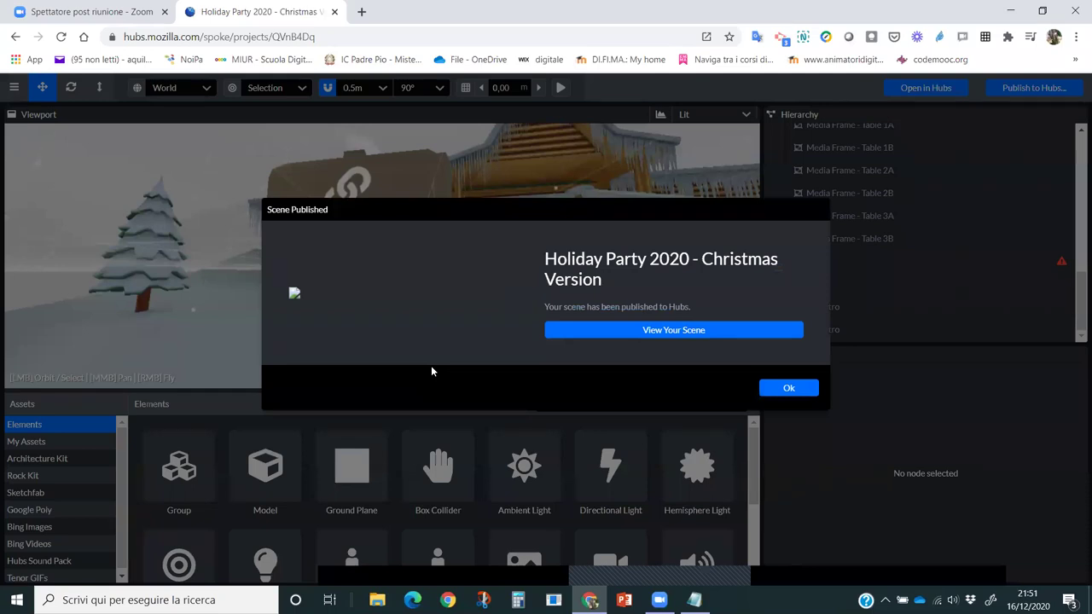
# Step: View the published scene and enter its new Hubs room from the lobby on this device
pyautogui.click(672, 333)
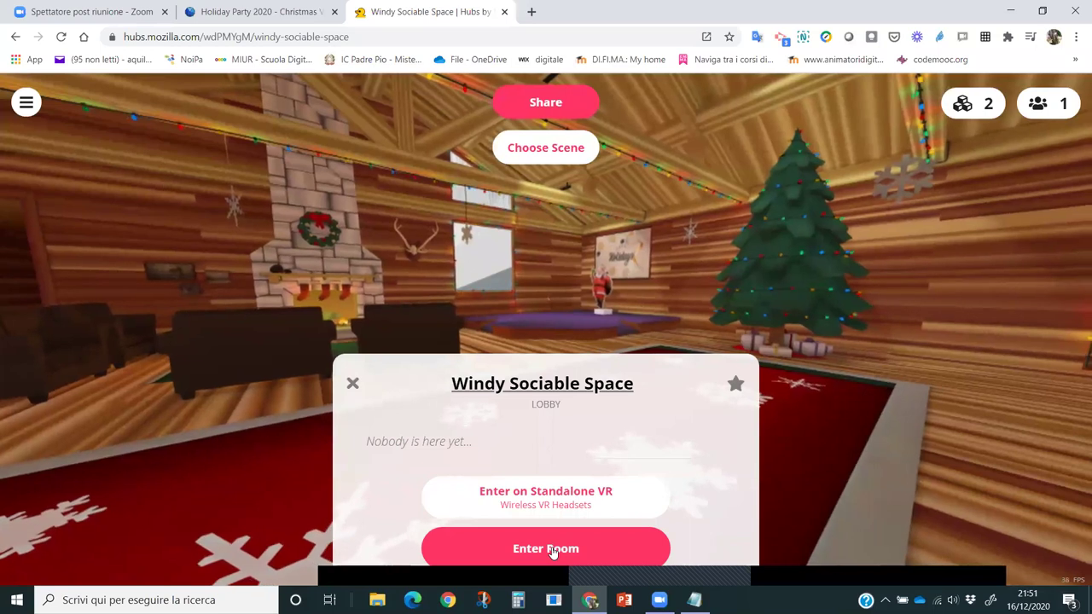
pyautogui.click(552, 549)
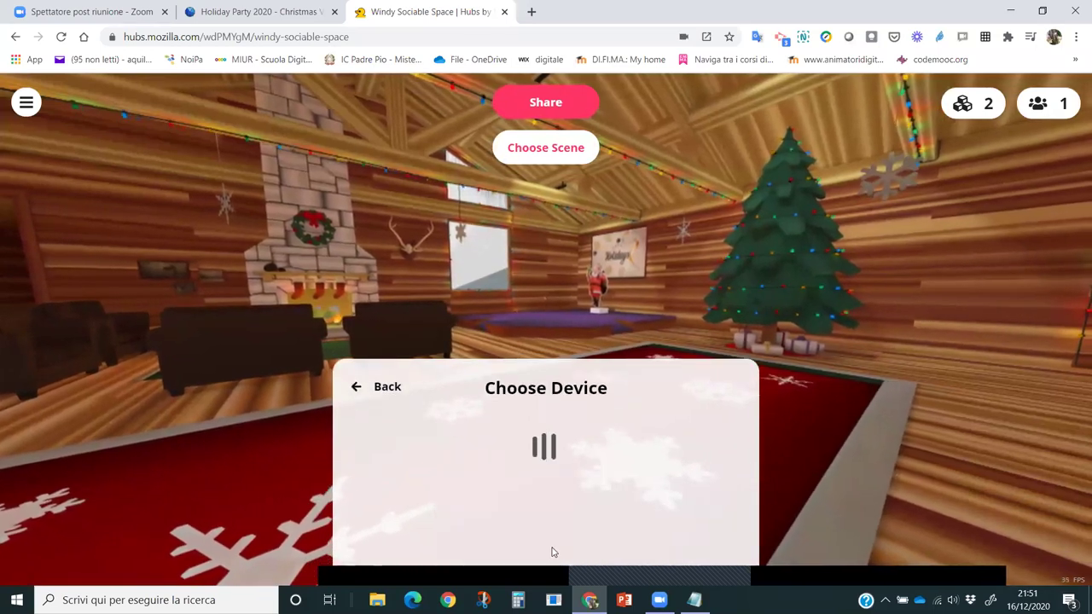
pyautogui.click(552, 550)
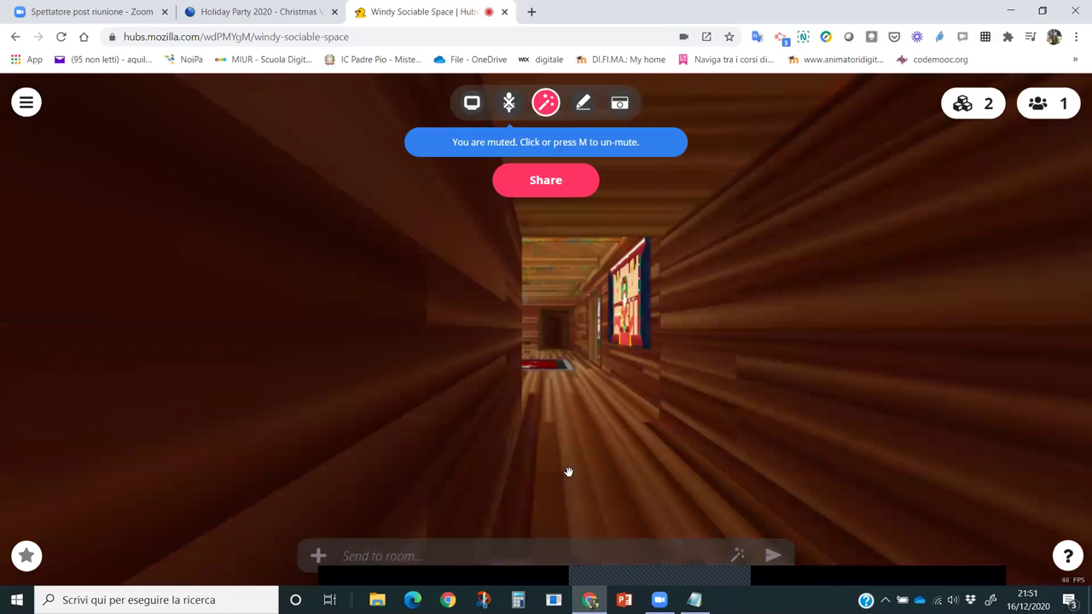
# Step: Walk forward along the wooden corridor and turn to face the video playing on the wall
pyautogui.press('w')
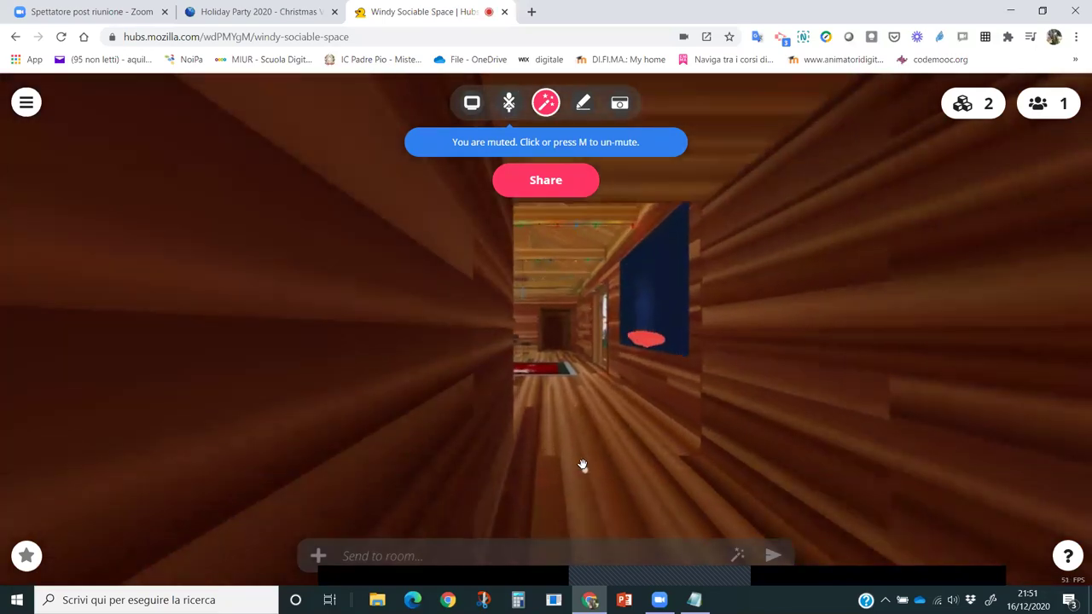
pyautogui.press('w')
pyautogui.moveTo(506, 401); pyautogui.dragTo(781, 382)
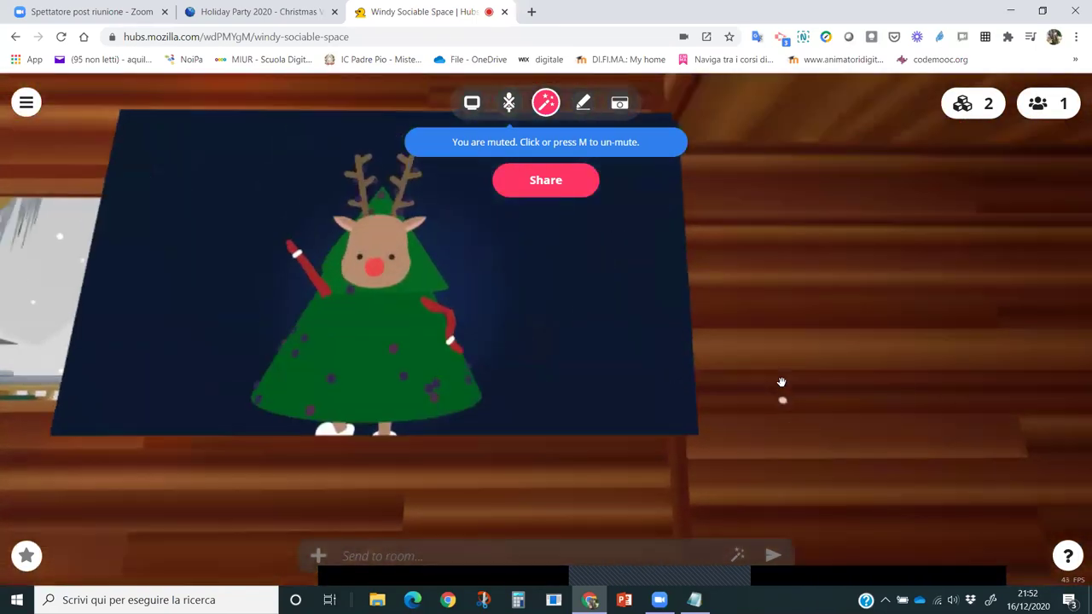